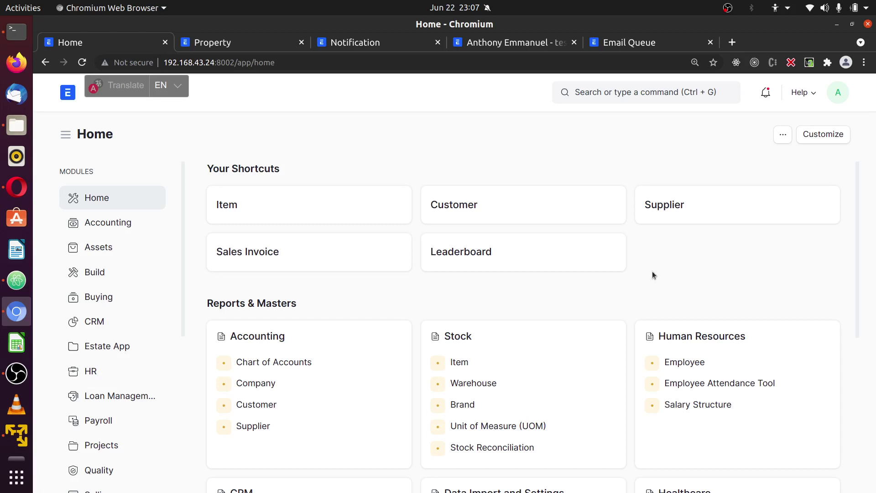
Review the document states and transition rules of the Property workflow.
click(251, 41)
scroll(755, 420, down, 5)
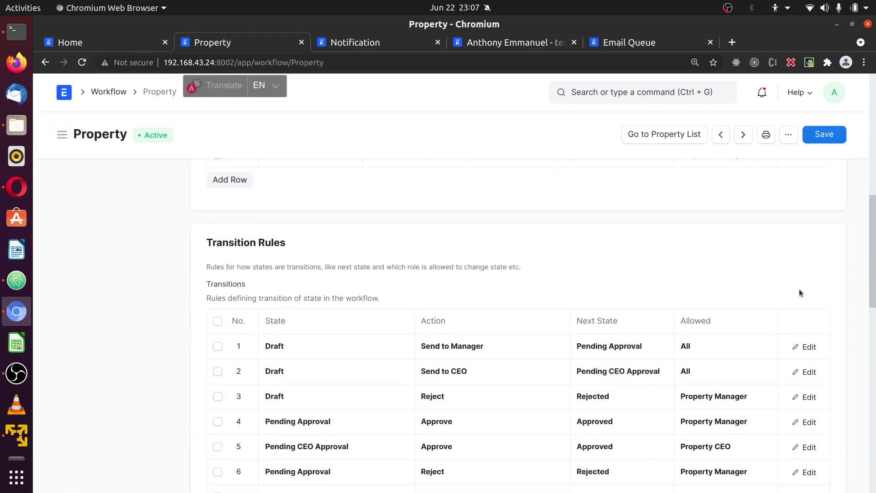
scroll(146, 324, up, 1)
scroll(219, 321, up, 4)
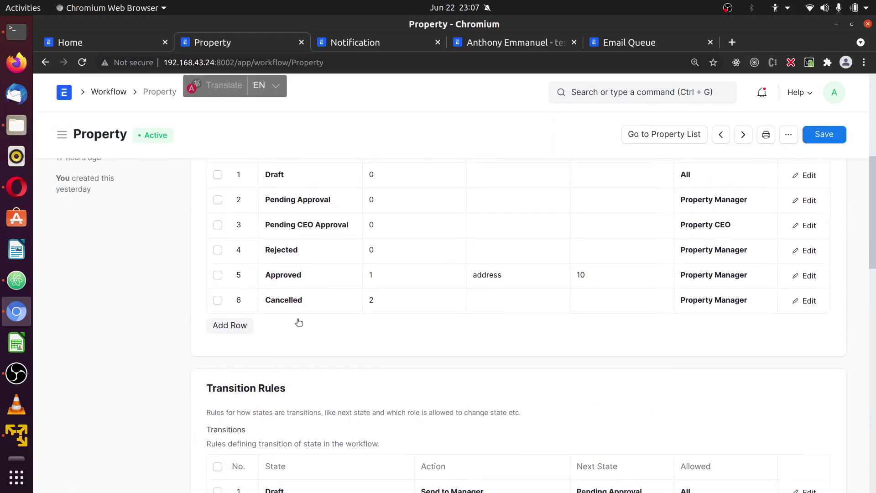
scroll(765, 404, down, 5)
scroll(828, 330, down, 2)
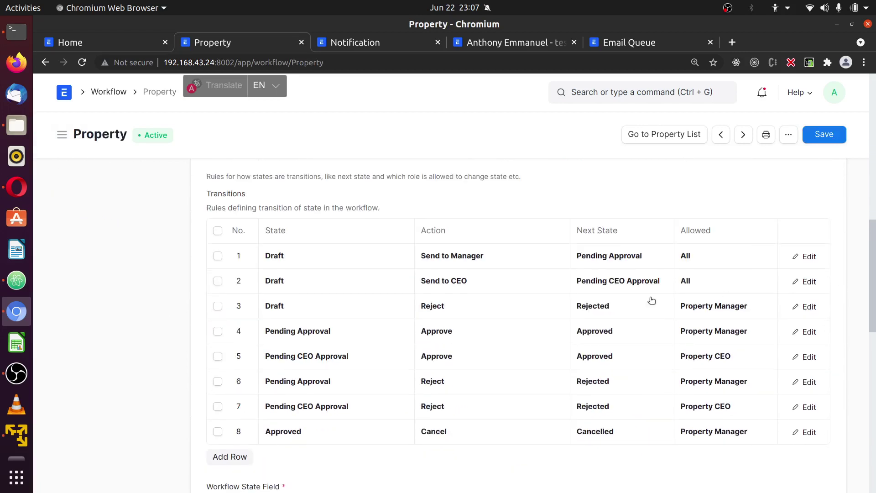
Check the condition on the Property workflow's Draft transition with the Send to Manager action, and look over the states table again.
click(809, 256)
scroll(505, 294, down, 4)
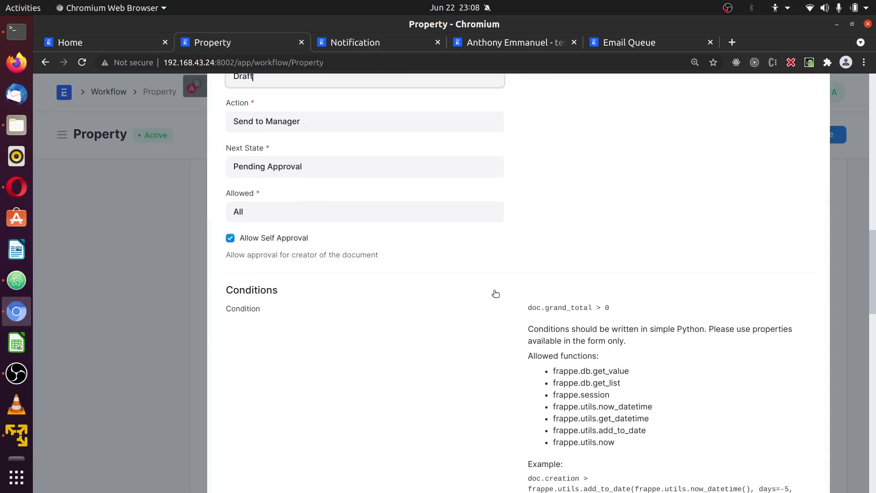
click(355, 201)
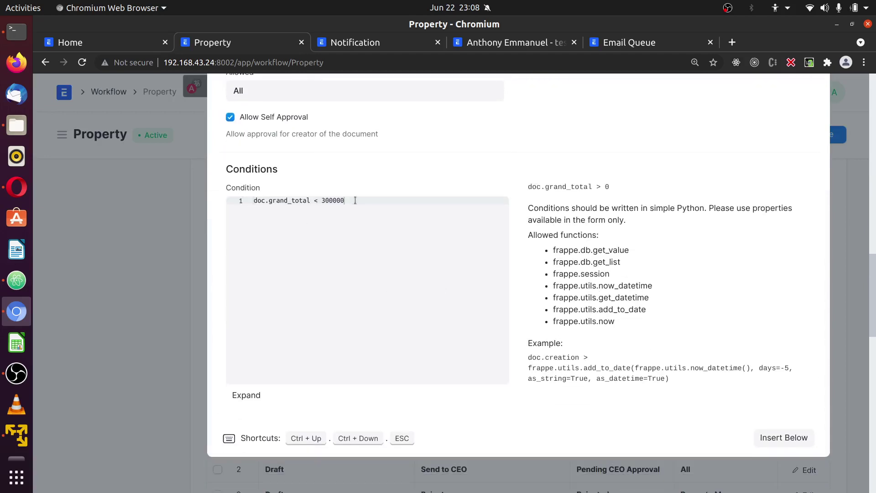
click(123, 236)
scroll(209, 278, up, 5)
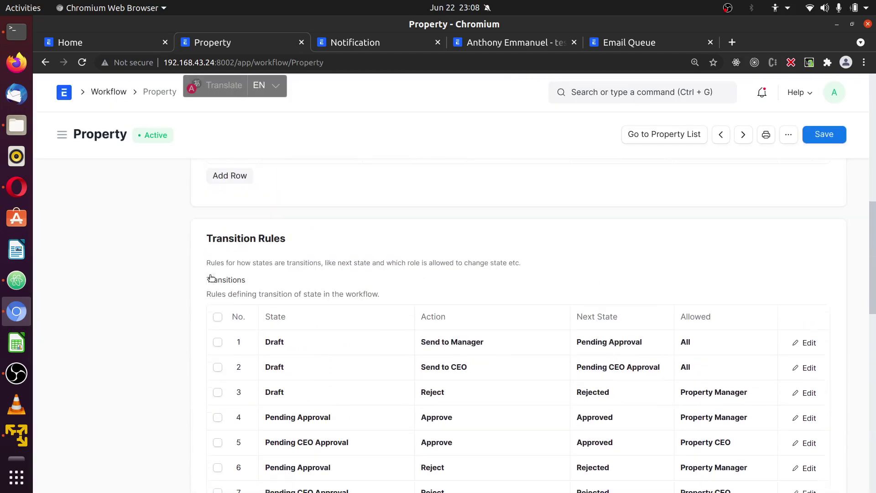
scroll(210, 277, up, 2)
scroll(198, 283, up, 1)
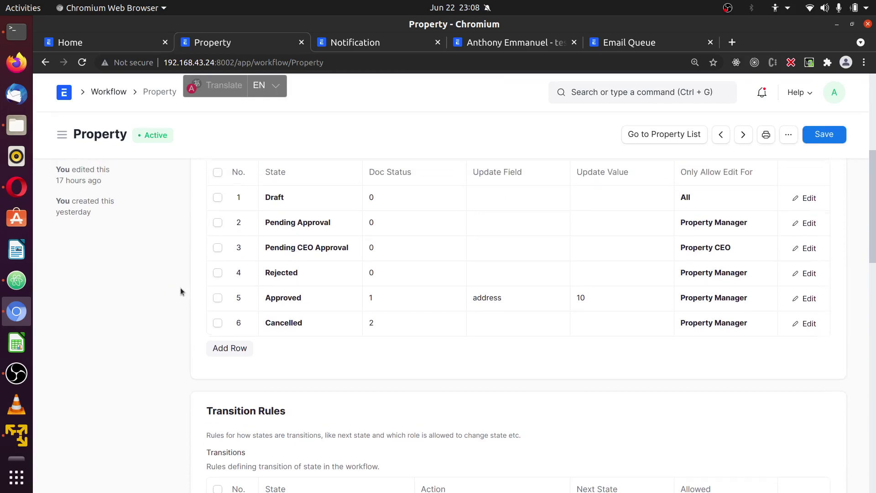
scroll(181, 288, up, 3)
Open property record 000172 from the Estate App's Property list and dismiss the geolocation alert.
click(92, 43)
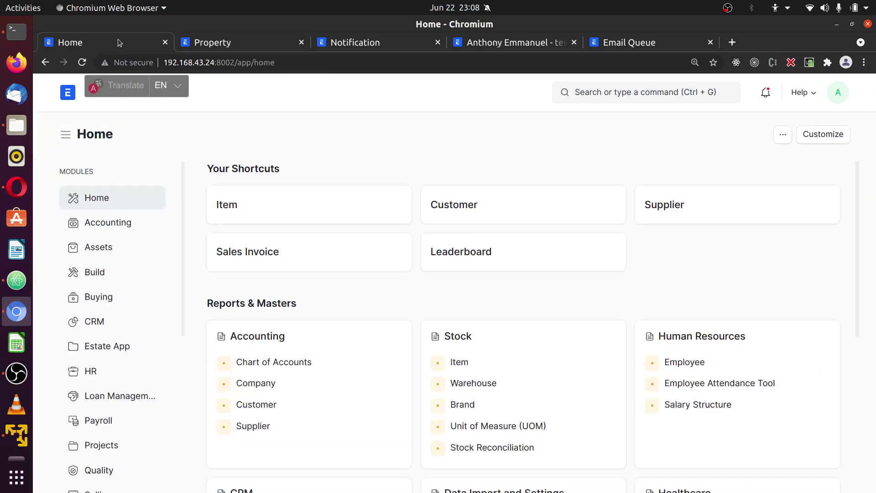
scroll(64, 326, down, 2)
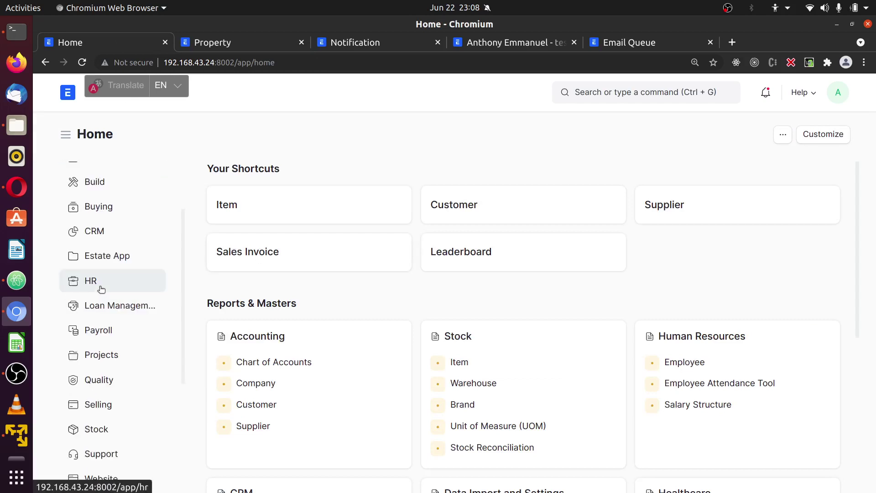
click(129, 258)
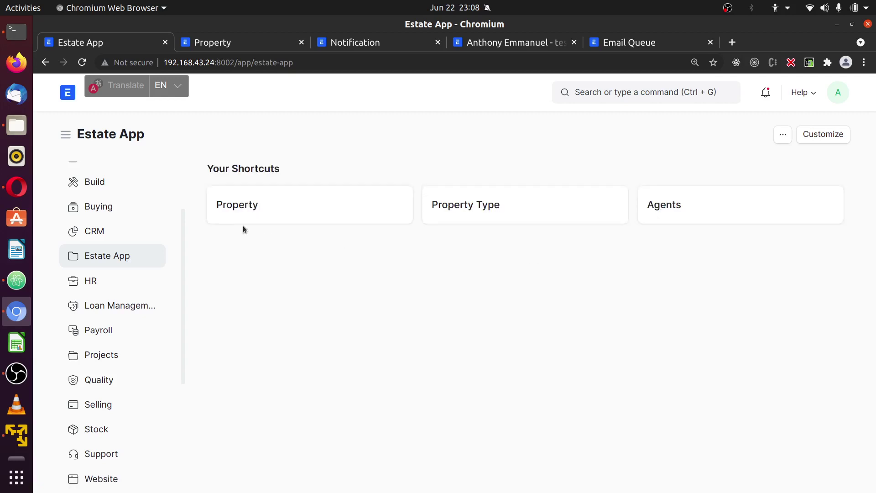
click(253, 214)
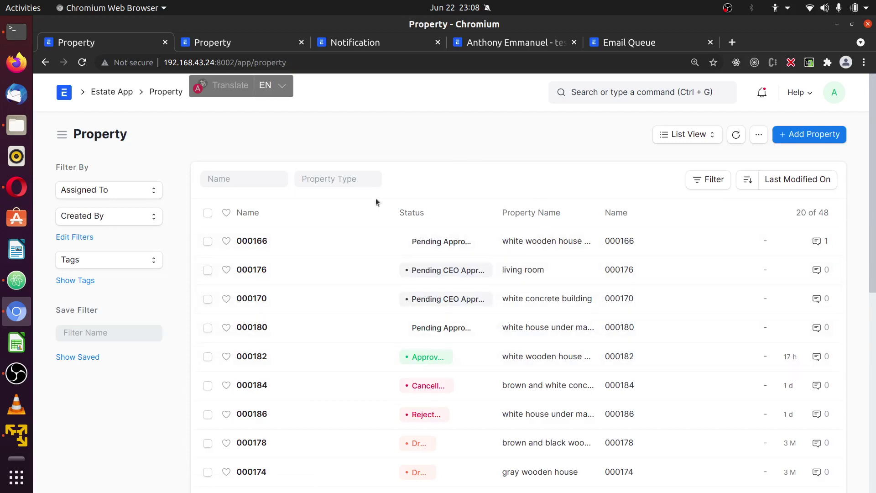
scroll(563, 295, down, 5)
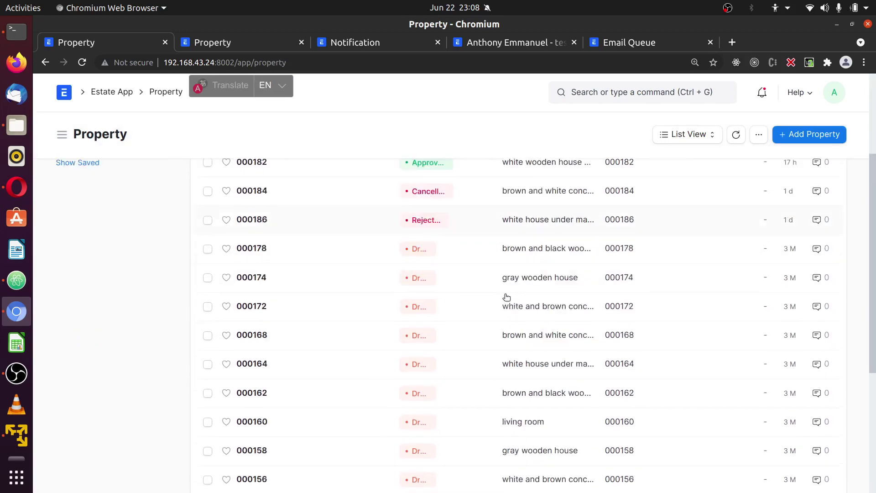
click(252, 290)
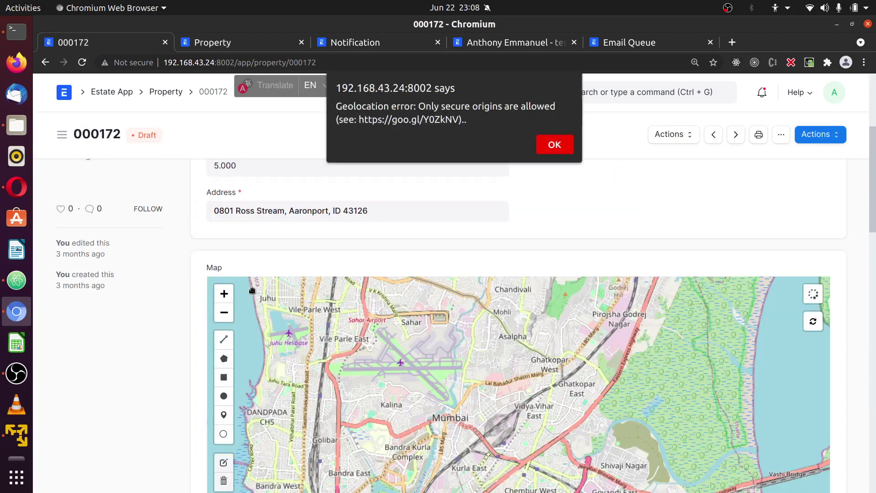
click(537, 153)
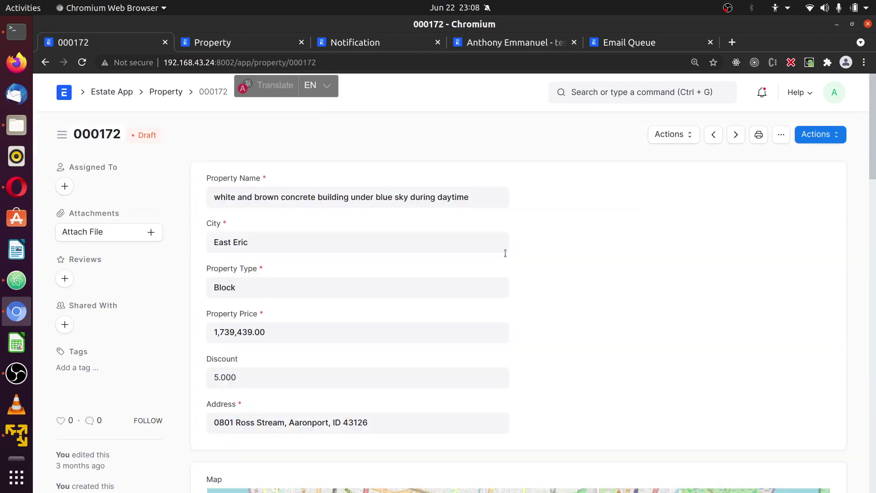
Review the details of property 000172, including its price, and check which workflow actions are available for it.
scroll(845, 313, down, 15)
scroll(847, 316, up, 5)
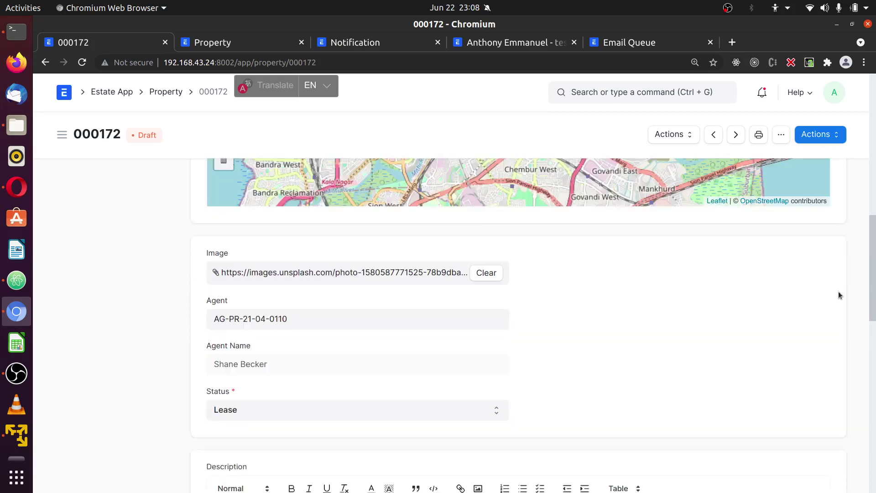
click(833, 129)
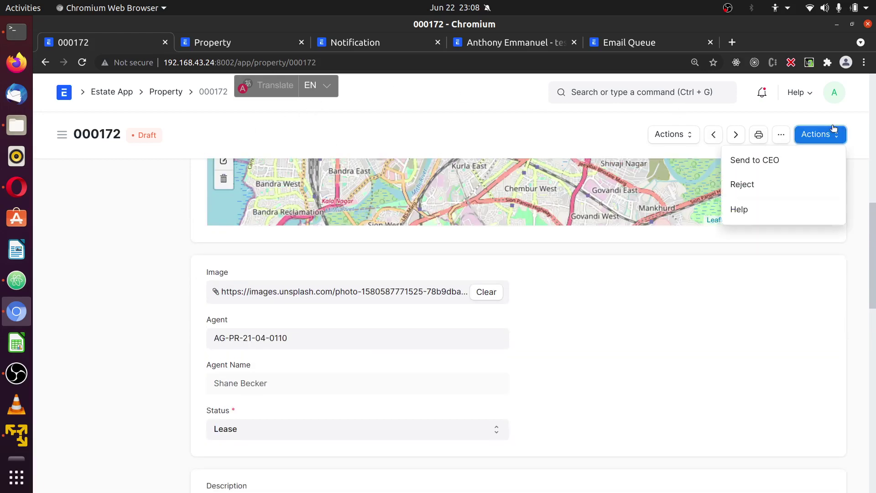
click(158, 272)
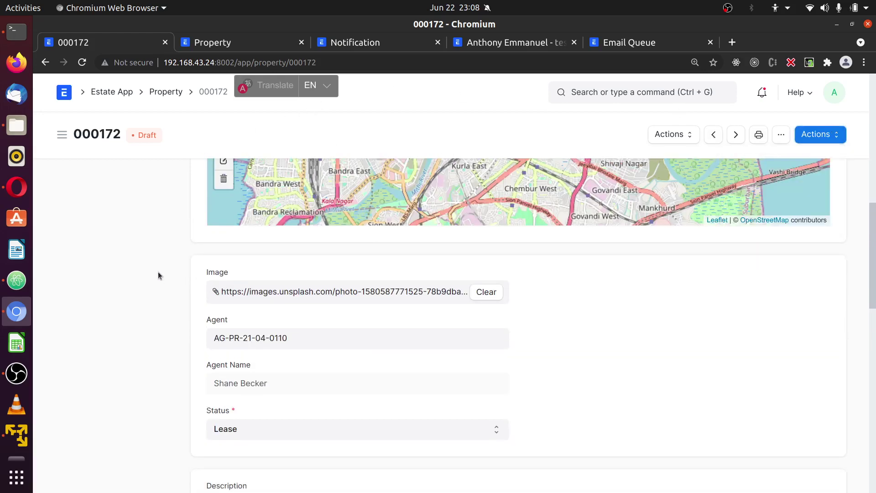
scroll(155, 276, up, 7)
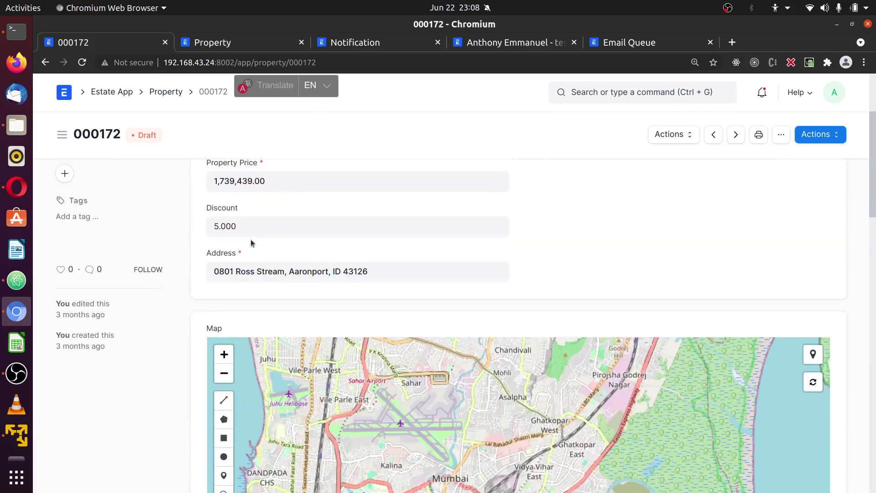
click(275, 188)
click(819, 135)
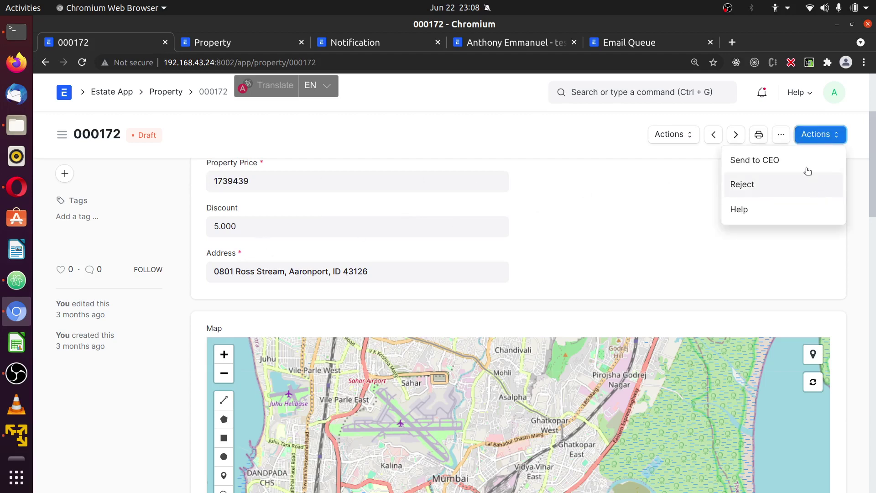
click(613, 238)
scroll(573, 276, up, 1)
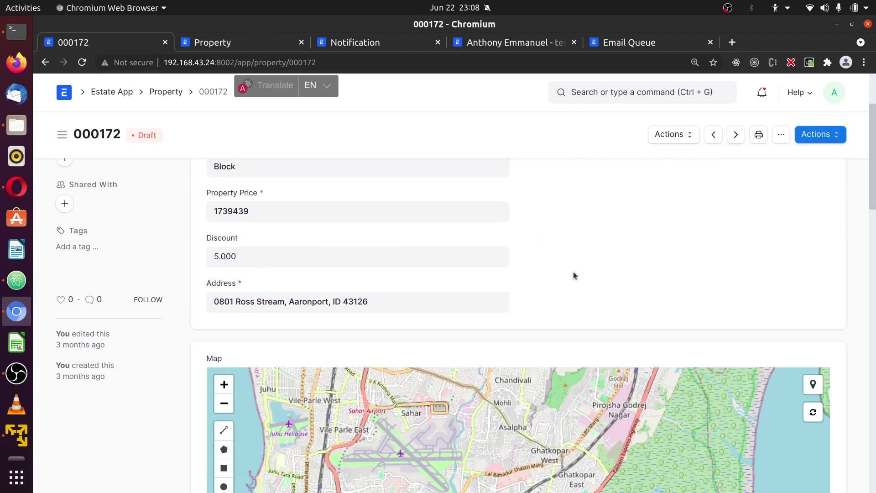
click(820, 133)
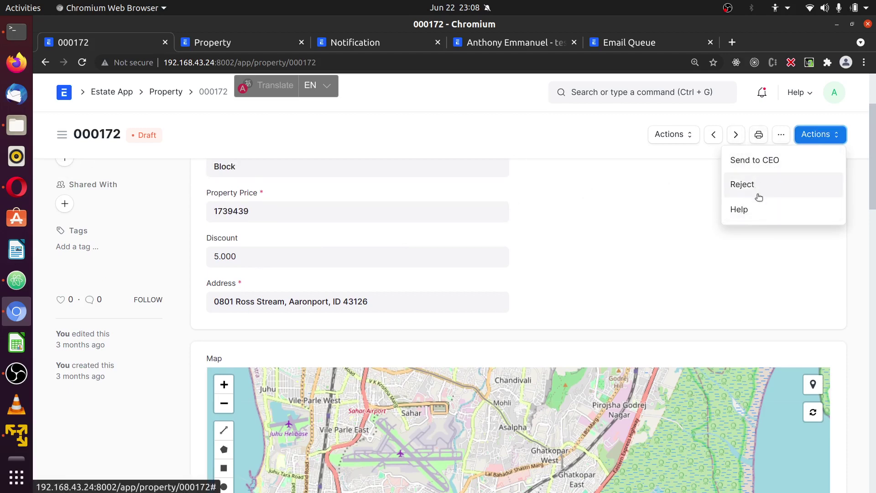
click(614, 231)
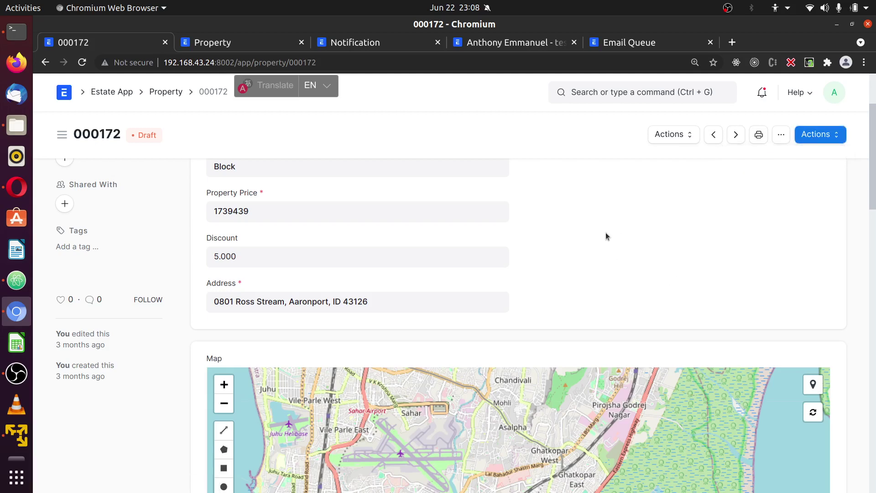
scroll(615, 230, up, 3)
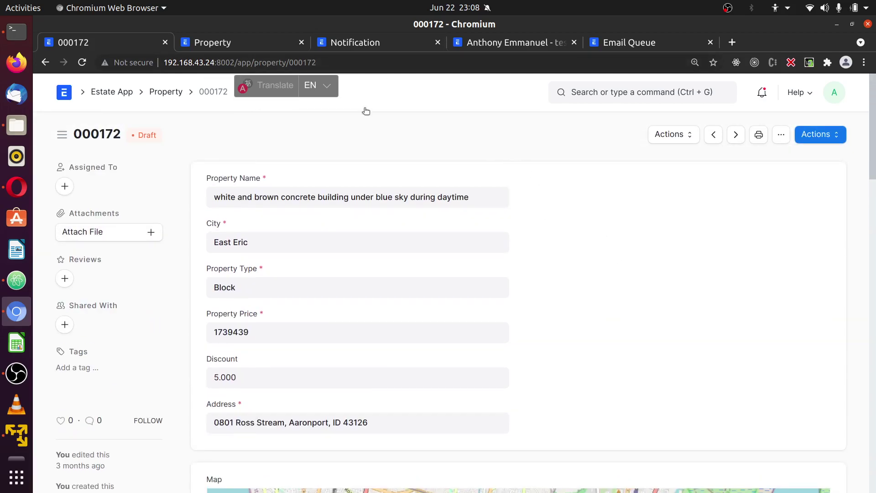
Assign the Property User, Property Manager and Property CEO roles in the already open user record and save it.
click(515, 46)
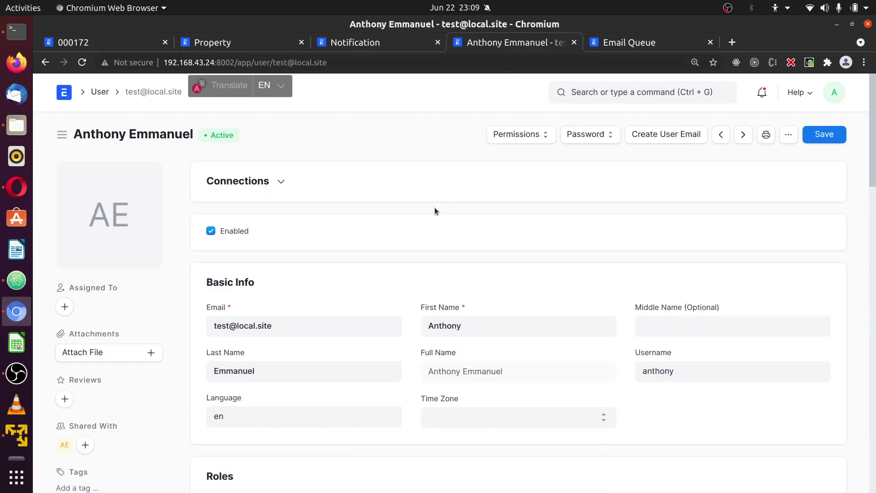
scroll(836, 286, down, 10)
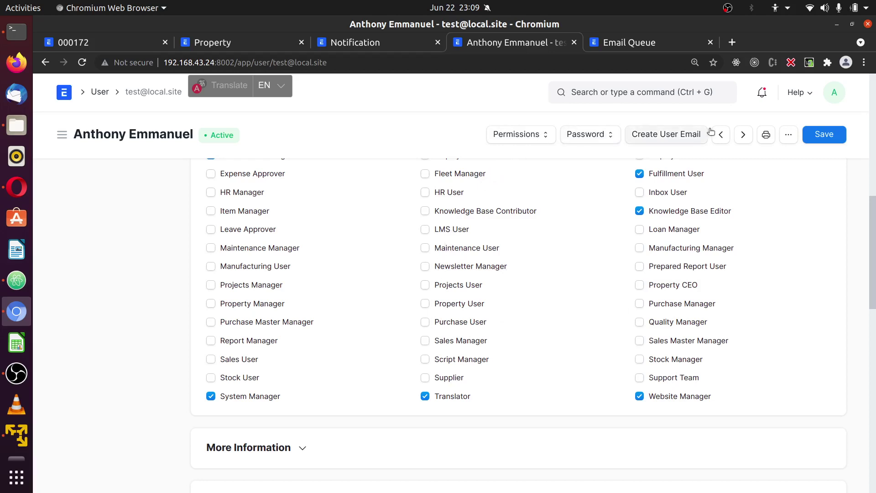
click(834, 96)
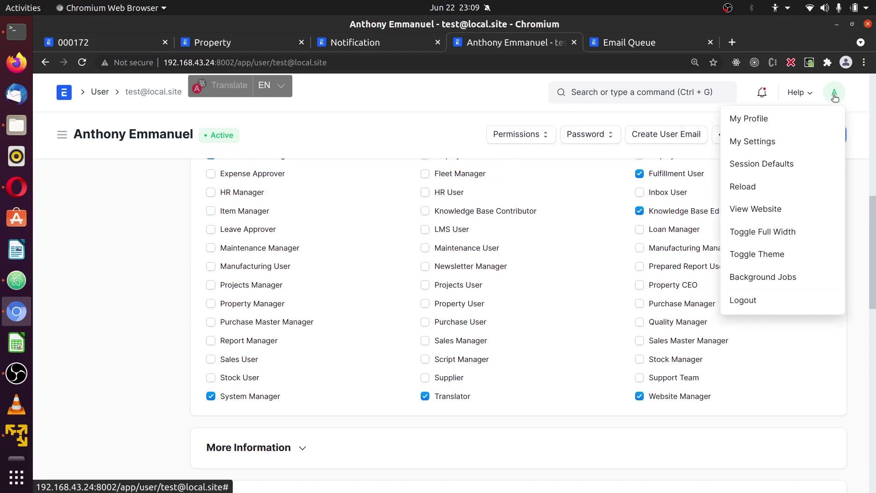
click(855, 351)
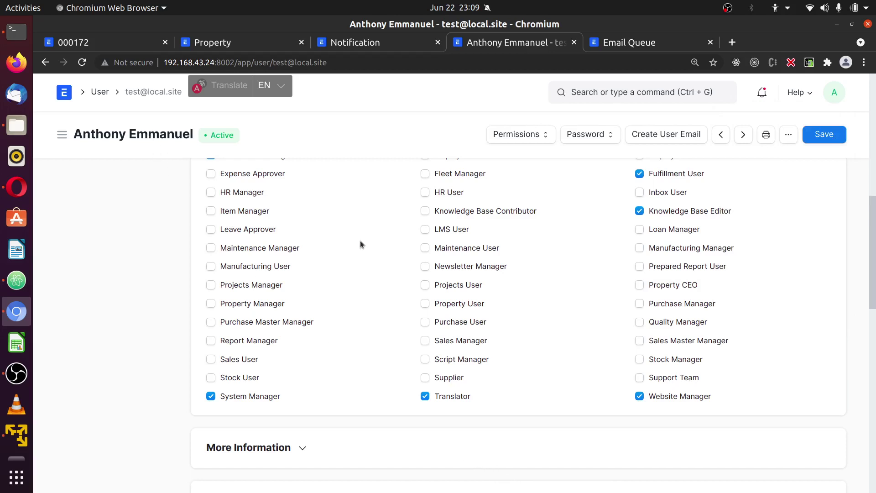
click(427, 305)
click(211, 305)
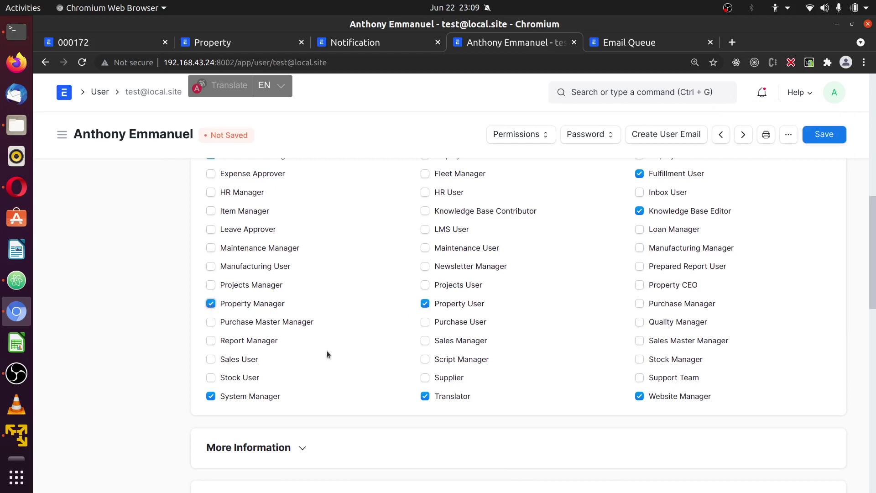
click(639, 285)
click(822, 134)
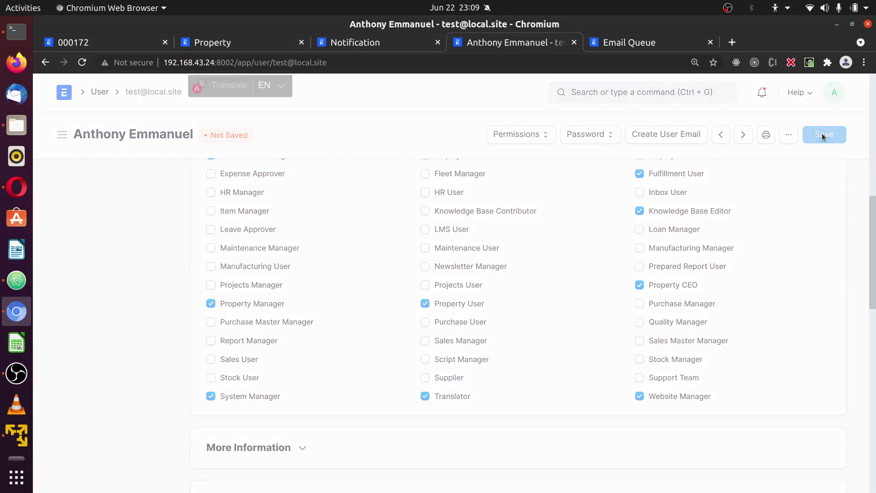
Check the Email Queue list, and open the Notification list from the Email / Notifications group in Settings.
click(629, 42)
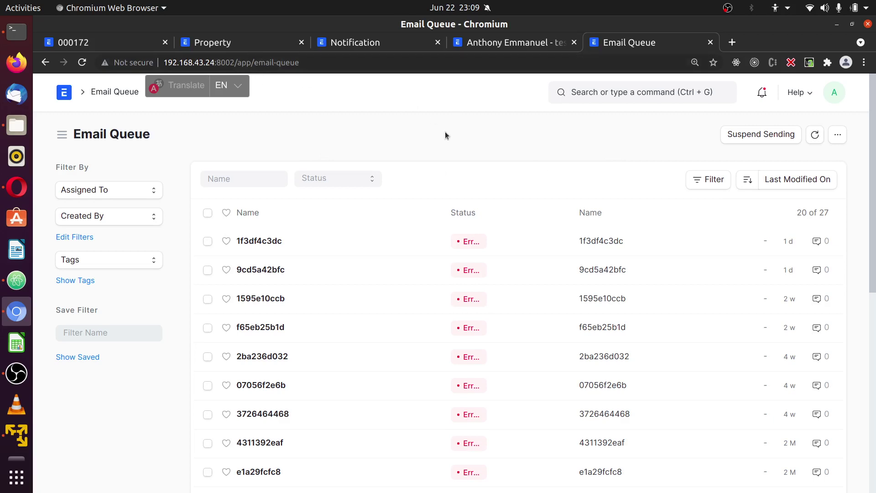
click(358, 41)
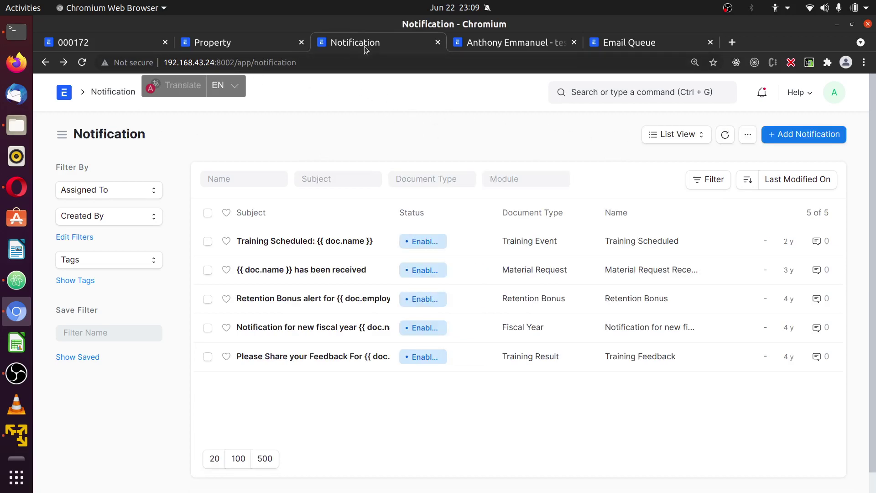
click(64, 92)
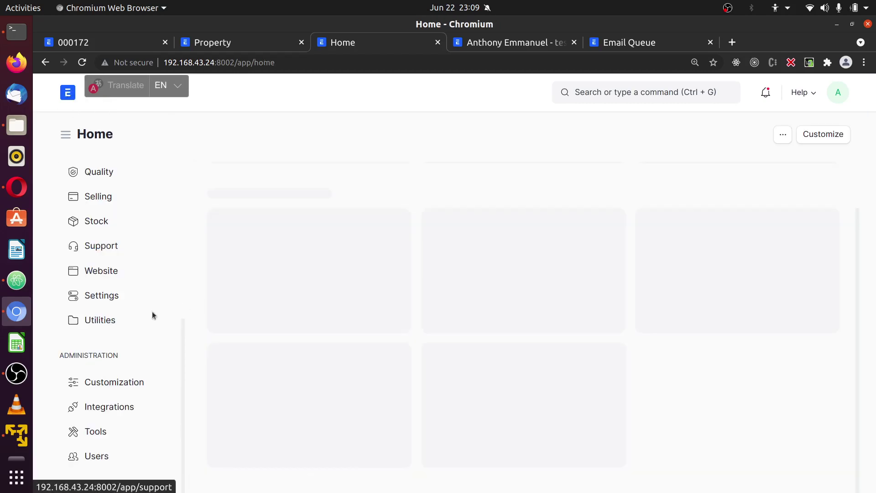
click(110, 296)
scroll(569, 351, down, 6)
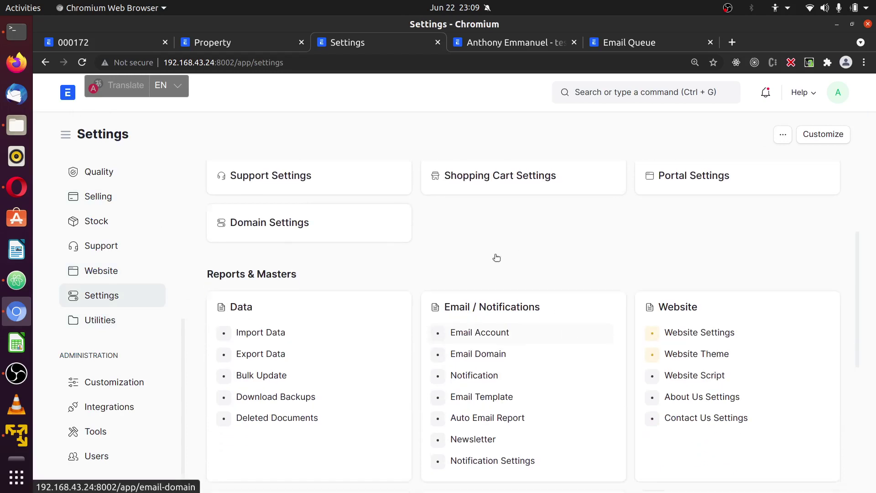
drag(555, 205, 442, 207)
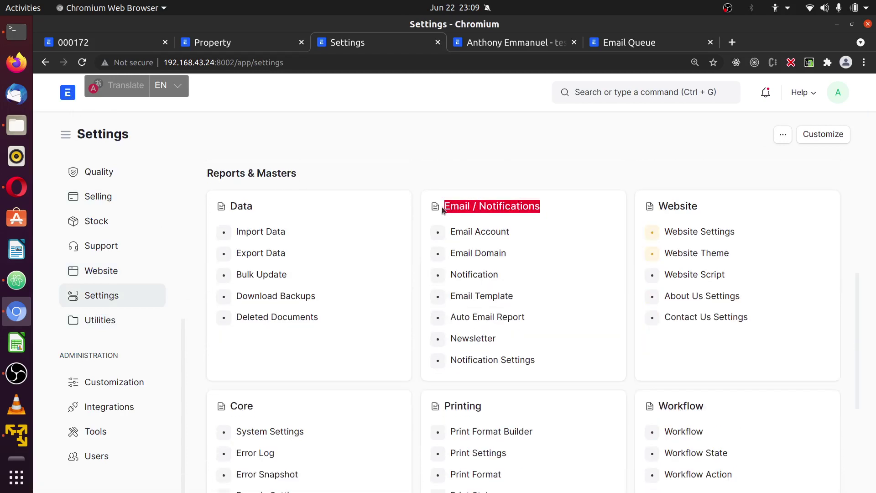
scroll(559, 206, down, 3)
scroll(502, 230, up, 2)
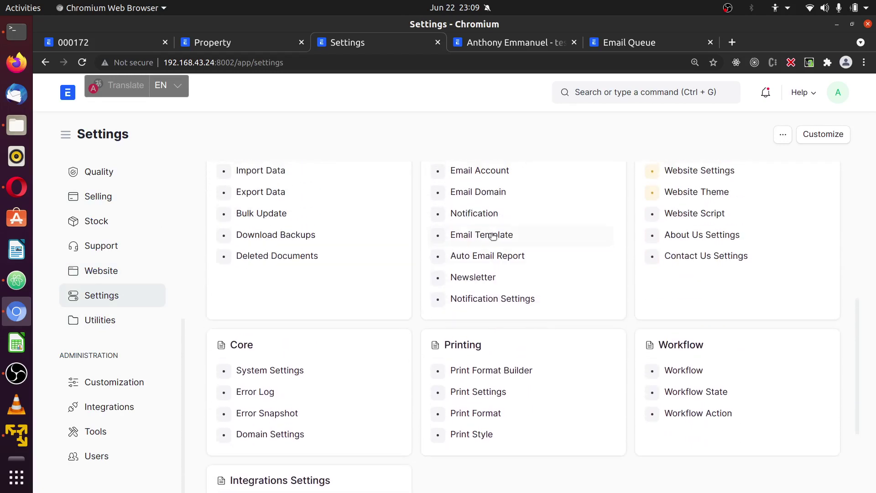
click(475, 214)
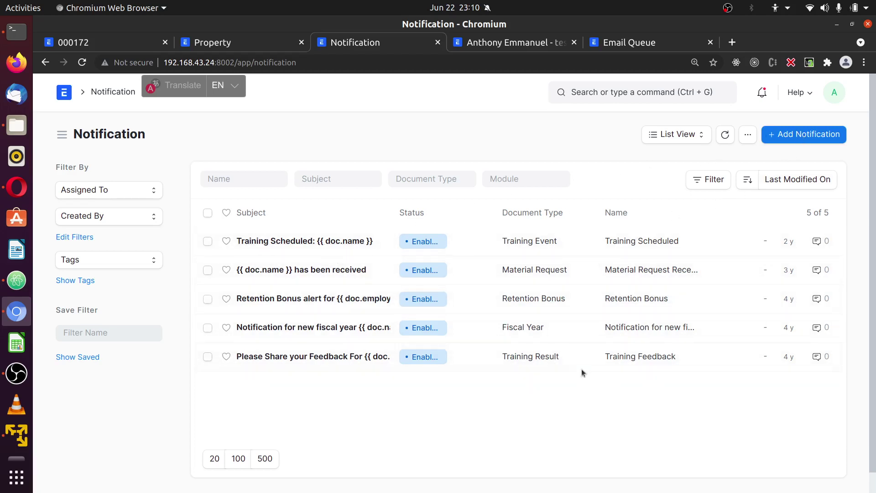
Add a new notification named Property with Email as its channel, checking which other channels are offered.
click(794, 138)
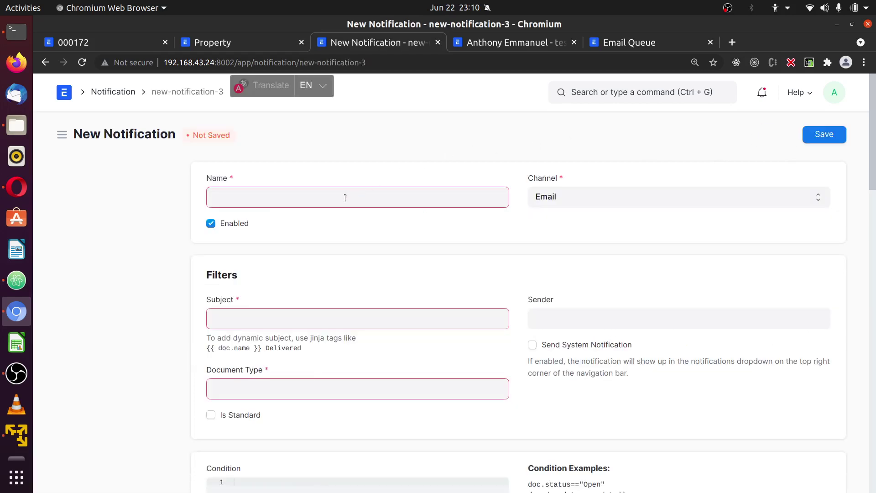
text(Proper)
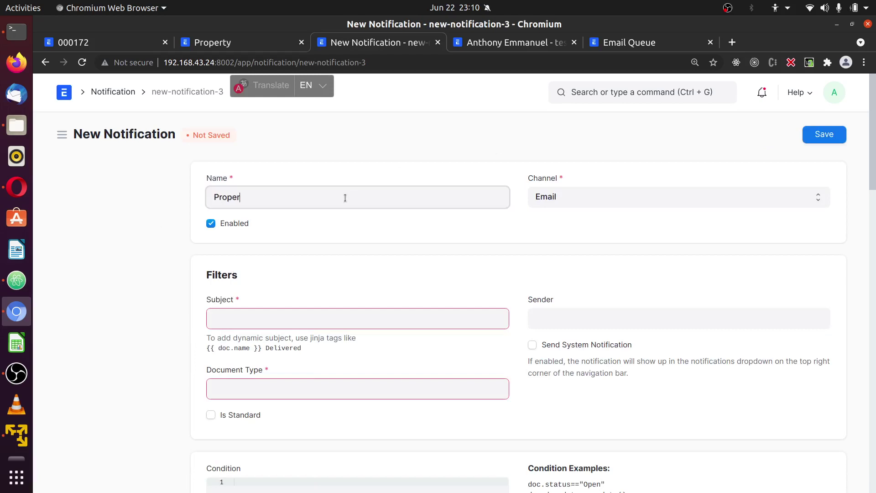
text(ty)
click(597, 199)
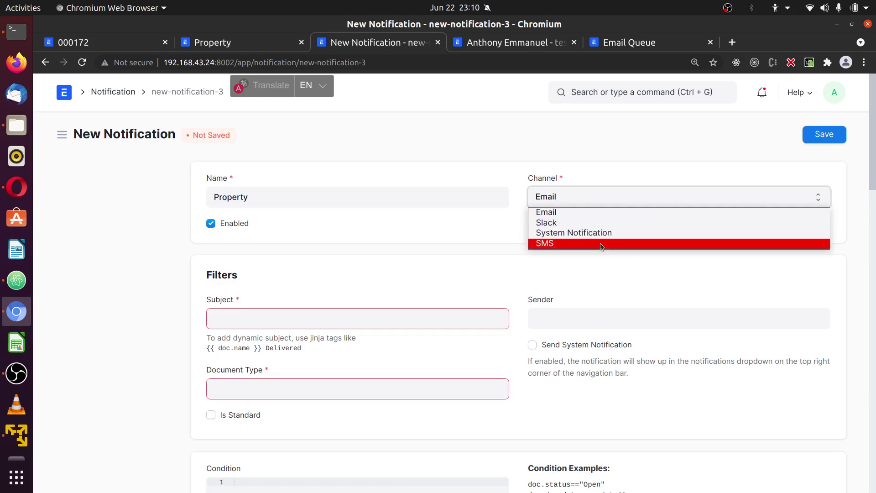
click(514, 147)
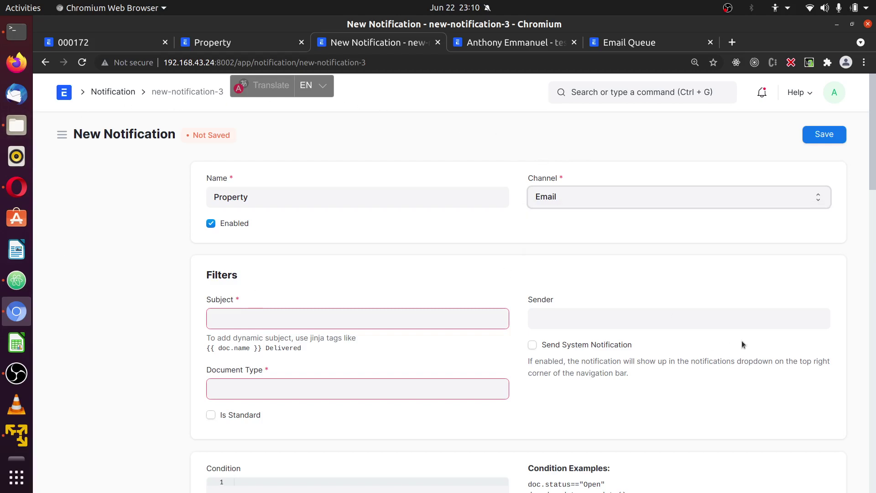
click(733, 196)
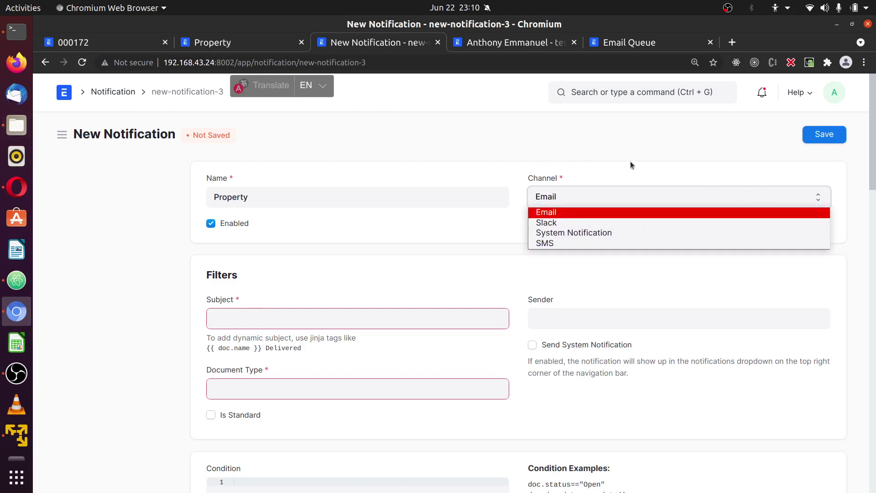
click(546, 161)
Examine the jinja tag example for dynamic subjects given under the notification's Subject field.
scroll(514, 265, down, 1)
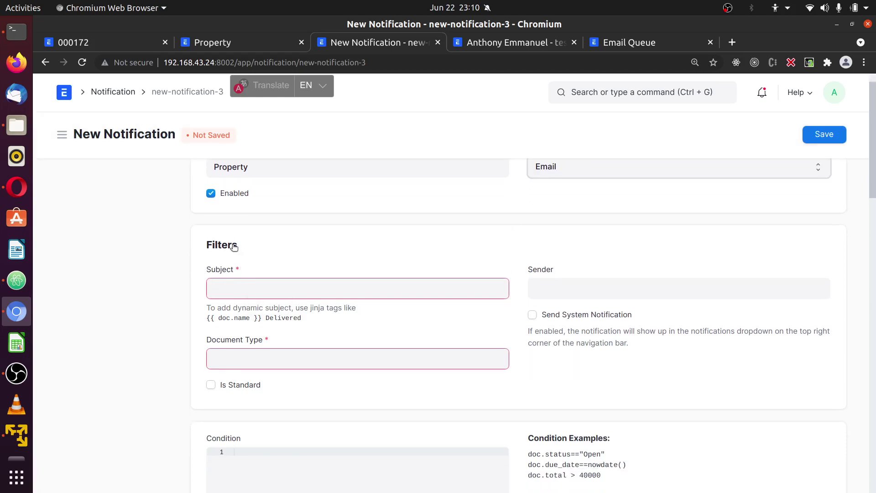
scroll(248, 270, down, 1)
scroll(248, 269, down, 1)
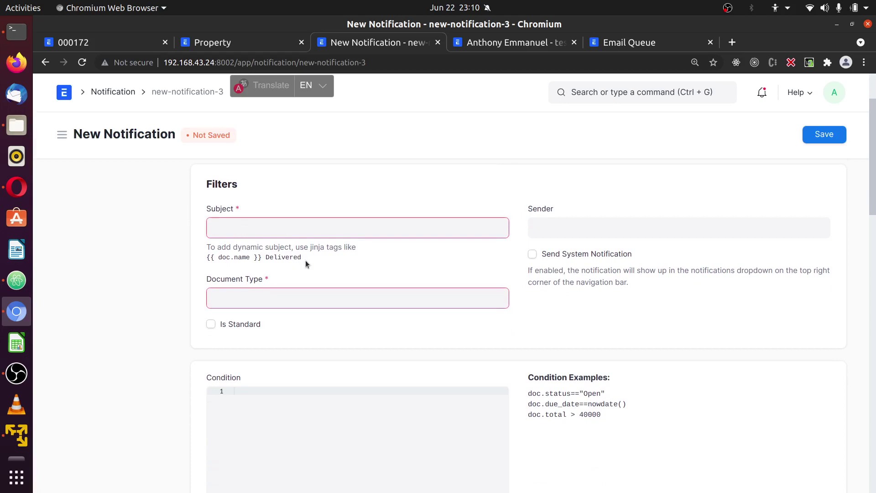
drag(306, 264, 207, 245)
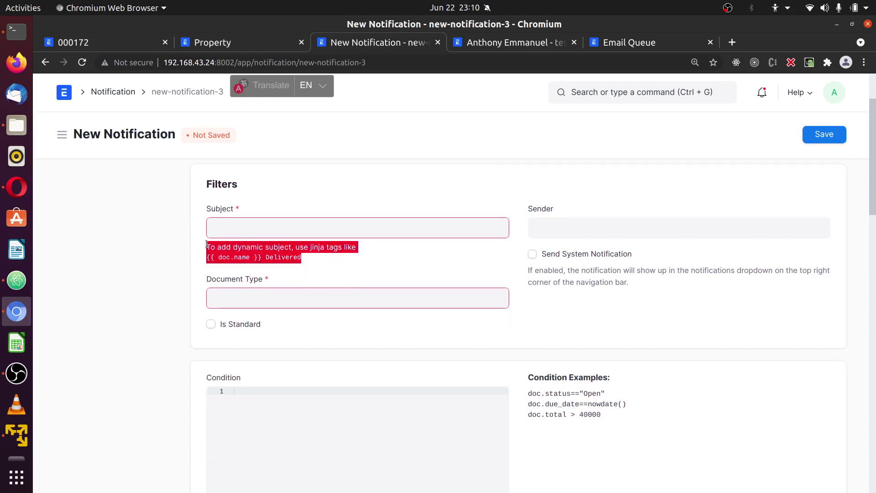
click(334, 256)
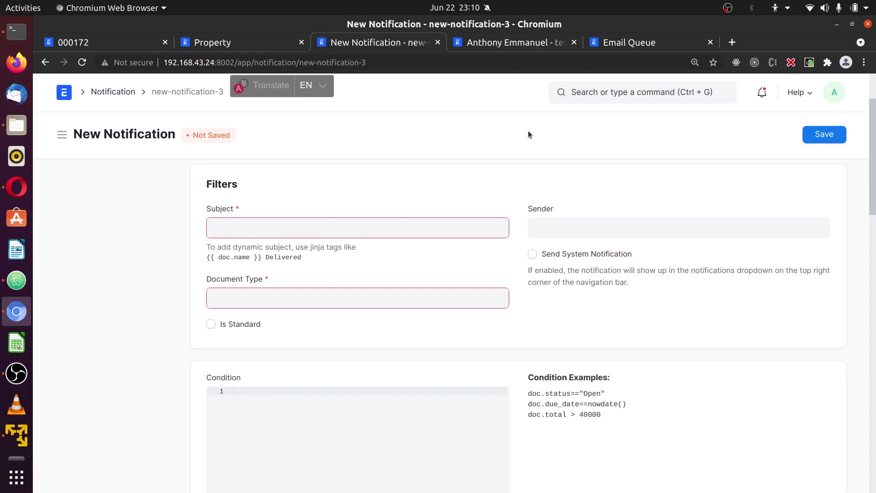
drag(310, 256, 202, 256)
click(202, 256)
drag(303, 255, 182, 260)
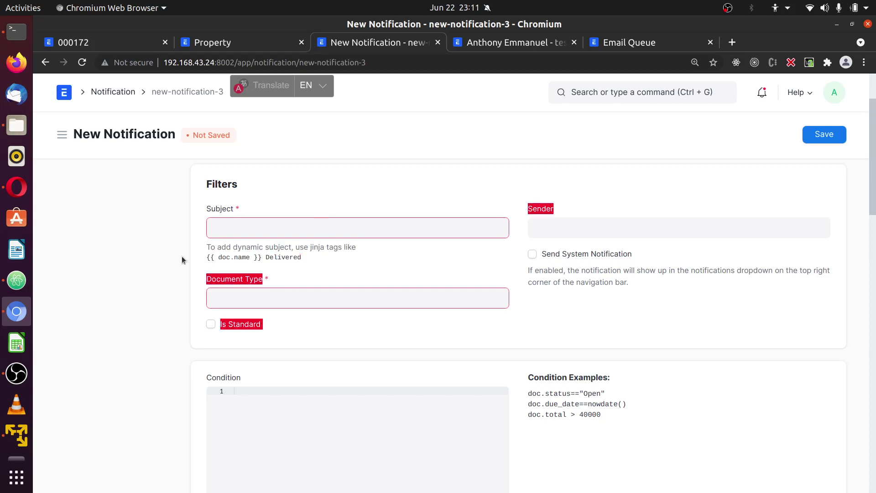
click(313, 256)
drag(232, 253, 205, 257)
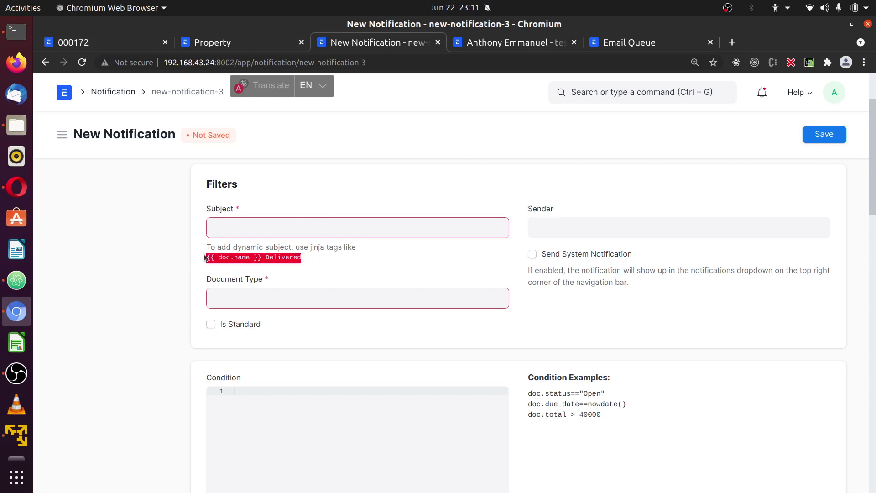
double_click(294, 256)
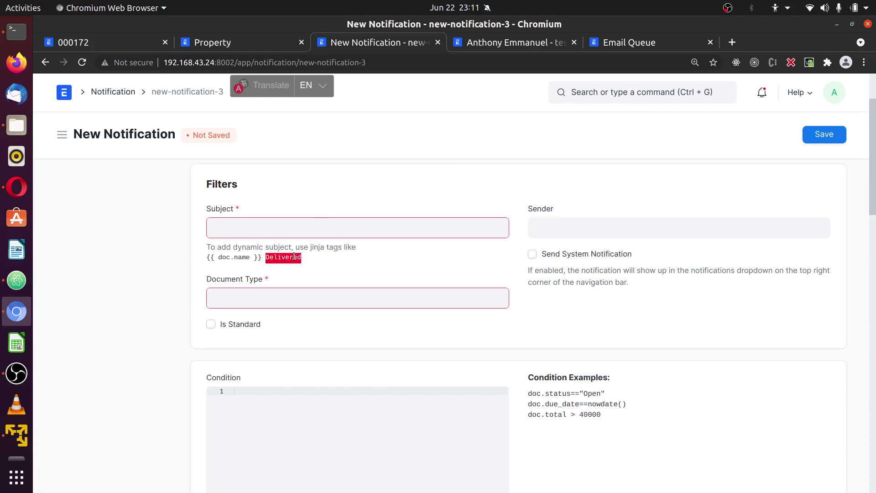
triple_click(294, 257)
double_click(294, 256)
triple_click(294, 257)
double_click(294, 257)
Fill the Subject with two copies of the example's {{ doc.name }} tag and replace "name" in the second with "workflow".
drag(261, 257, 208, 257)
right_click(208, 257)
click(231, 264)
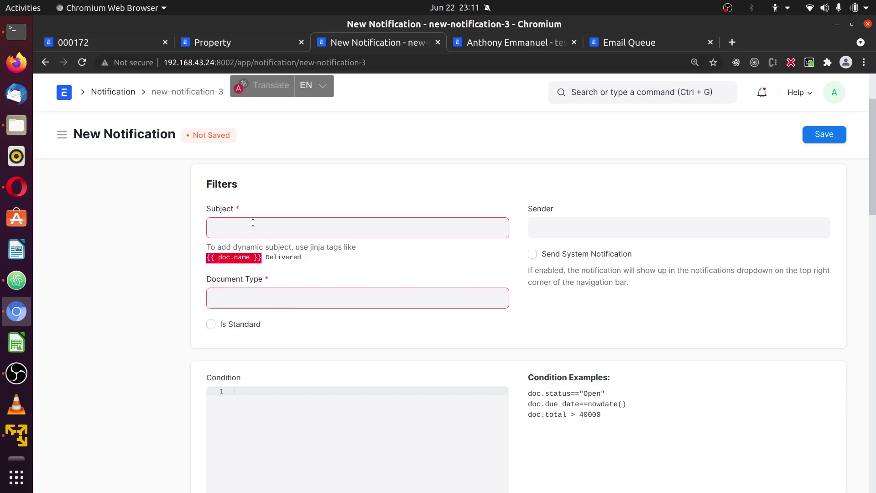
click(254, 222)
key(ctrl+v)
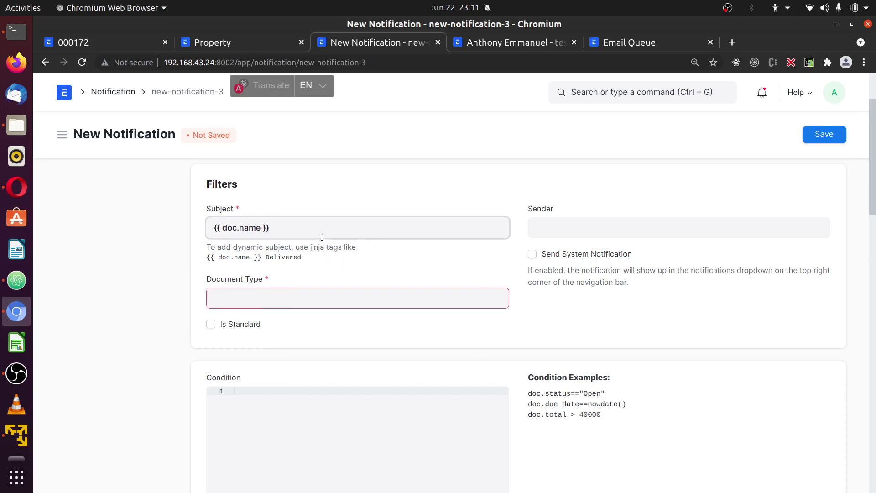
key(ctrl+v)
double_click(310, 226)
text(workflow)
Switch to property record 000172, open the browser's developer console there and clear its output with clear().
click(121, 46)
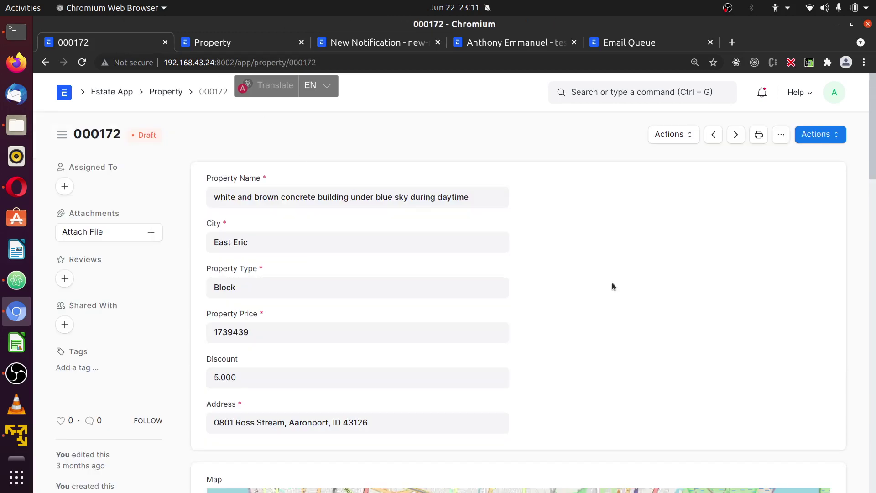
key(ctrl+shift+j)
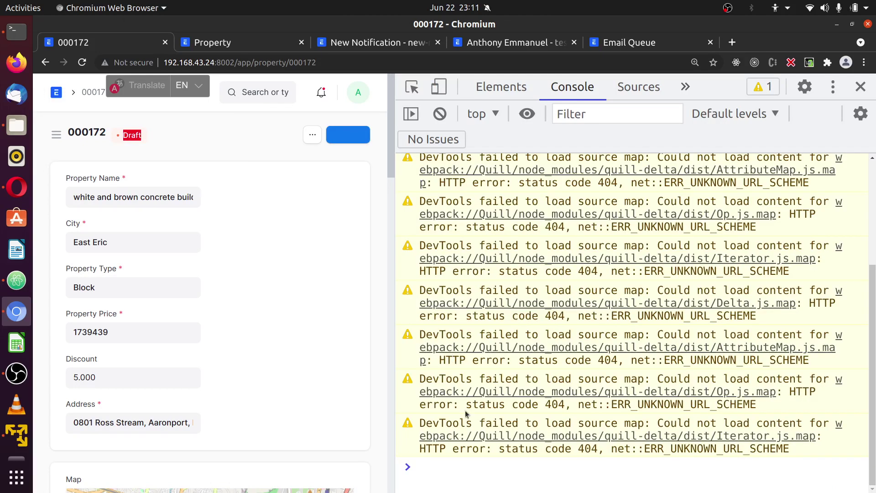
click(459, 465)
text(clear())
key(Return)
Output cur_frm.doc in the console and expand the object to find the property record's workflow state field.
text(cur_f)
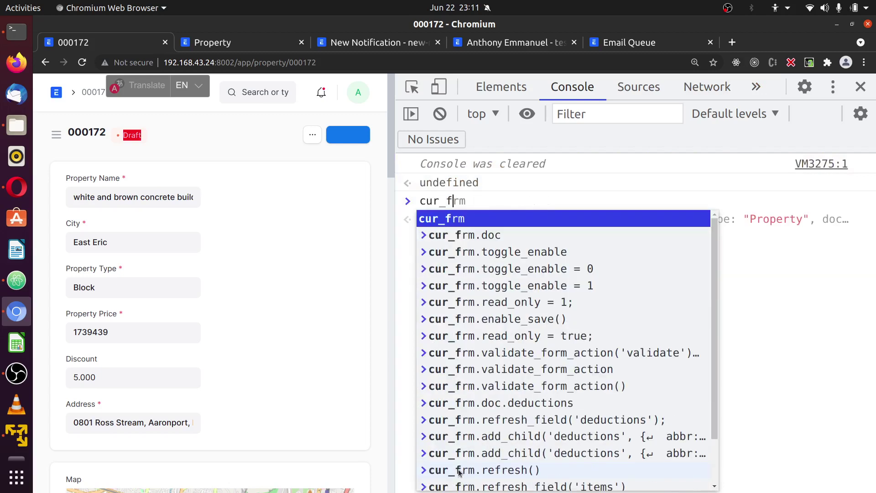
key(Tab)
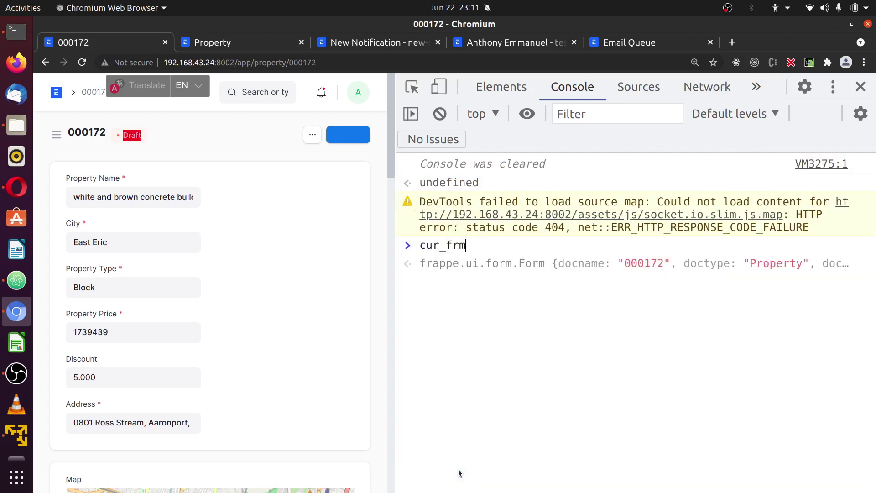
text(.doc)
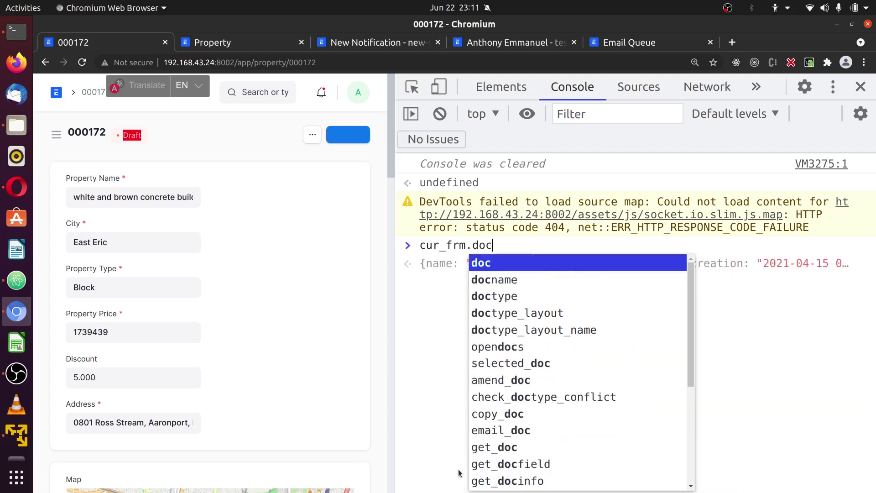
key(Return)
key(Return)
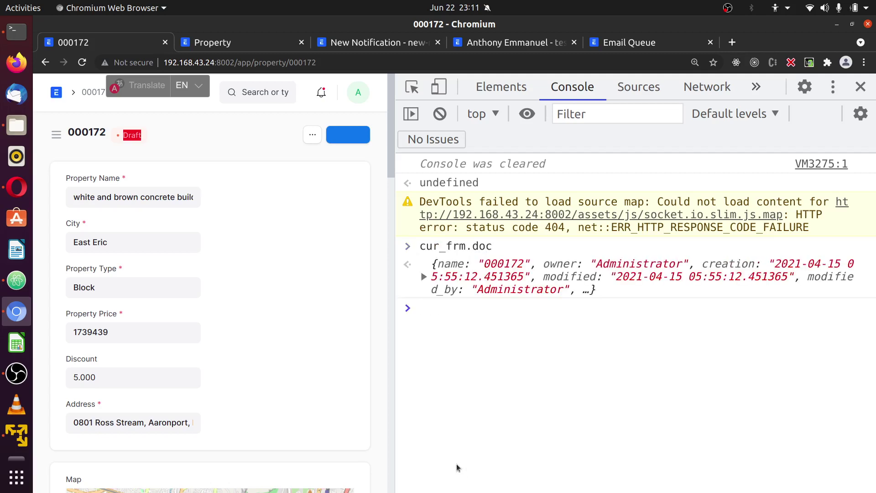
click(423, 276)
scroll(436, 405, down, 5)
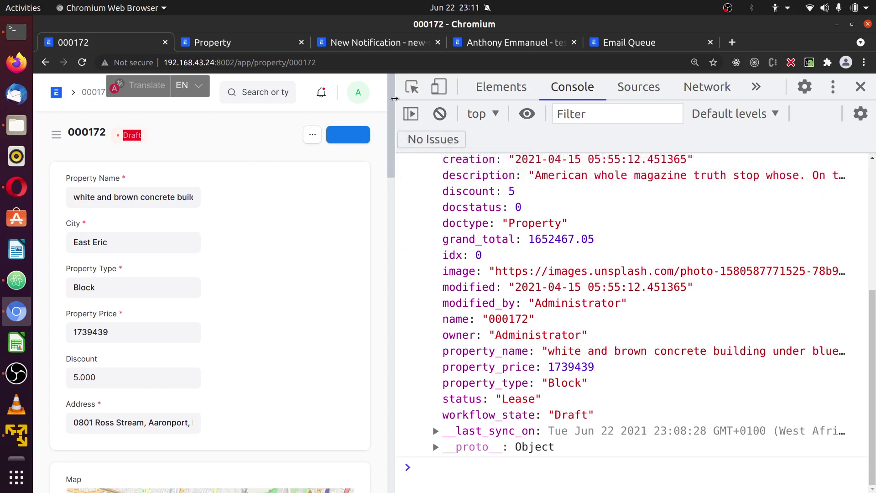
Open property record 000182 from the Property list and widen the console again, ready for a command.
drag(395, 103, 739, 96)
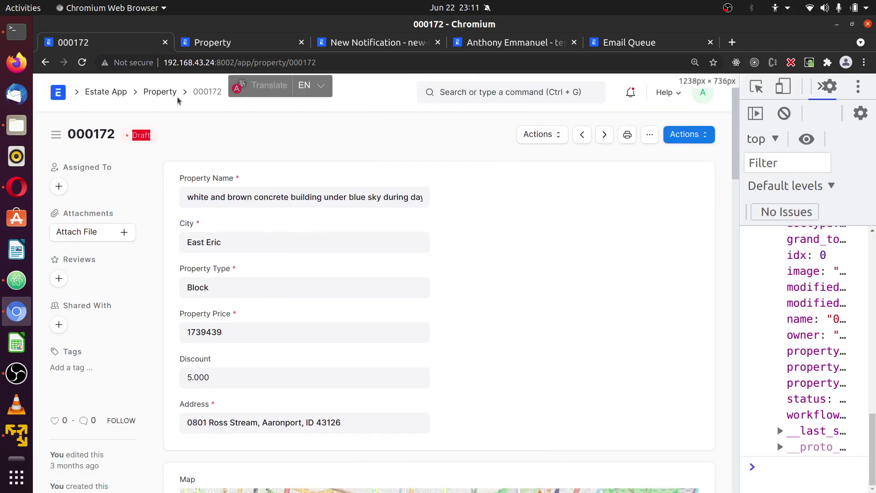
click(158, 91)
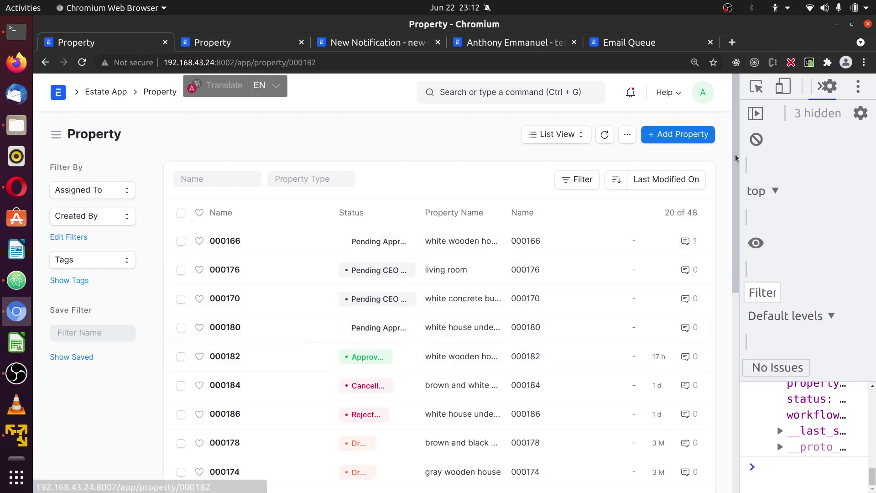
drag(738, 101, 415, 128)
click(601, 474)
Output and expand cur_frm.doc for property 000182, check its workflow_state field and value, and close the developer console.
text(cur_frm.doc)
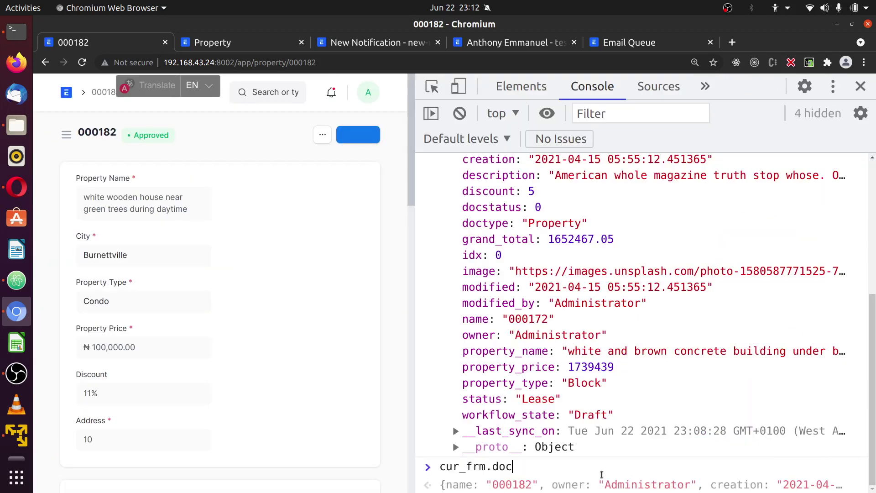
key(Return)
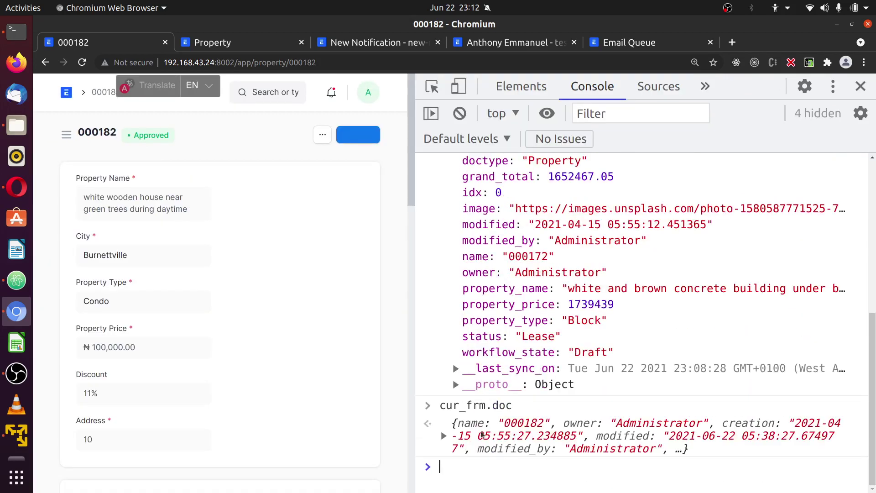
click(442, 434)
scroll(670, 442, down, 5)
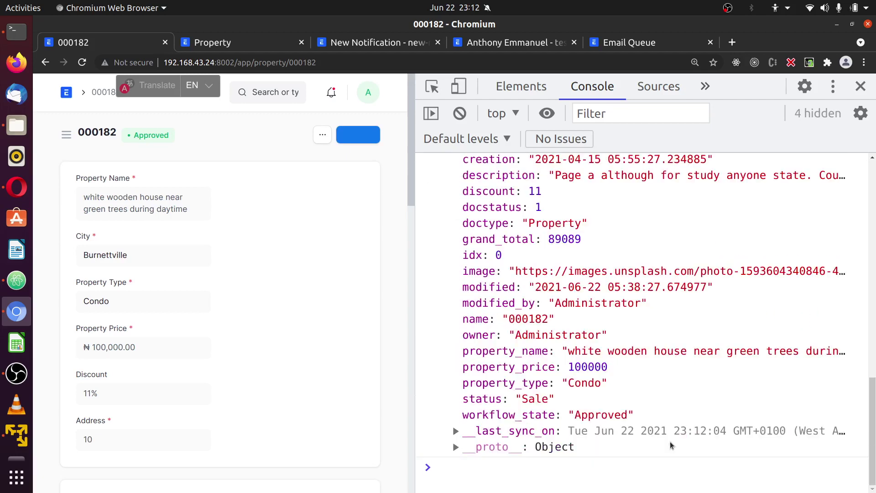
double_click(533, 417)
double_click(610, 413)
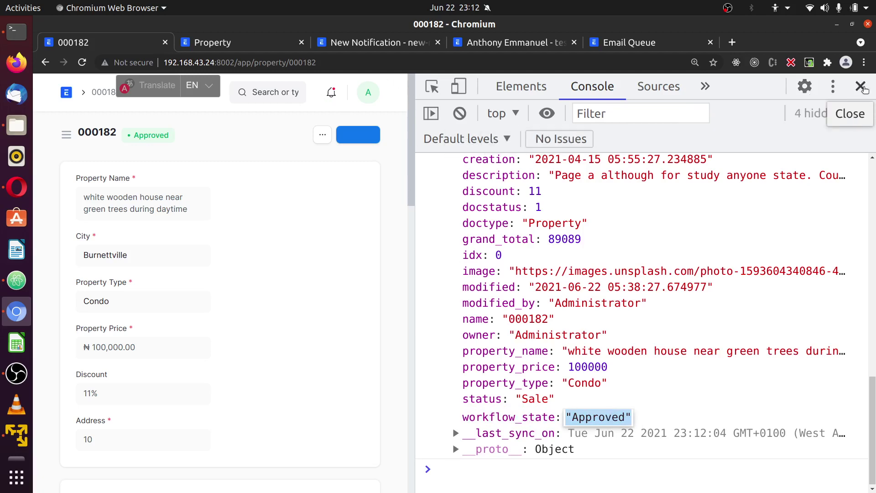
click(860, 86)
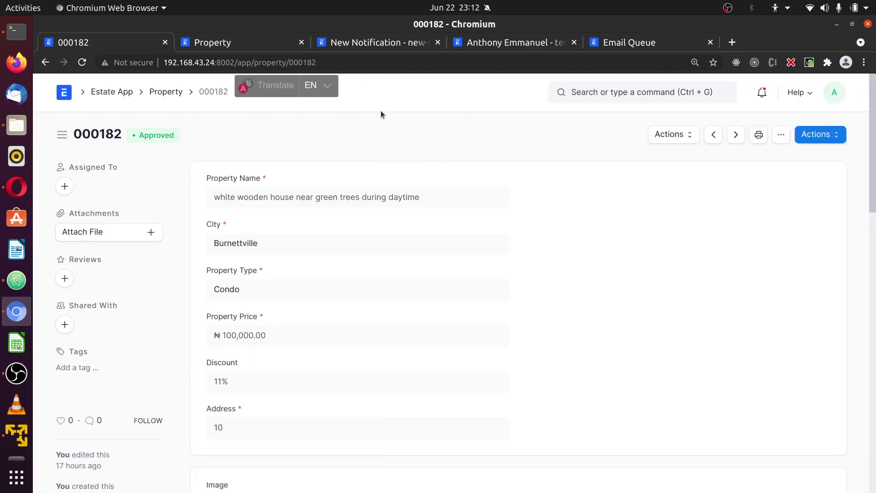
Return to the new notification and prefix its subject with "Property Workflow:" ahead of the document name tag.
click(376, 46)
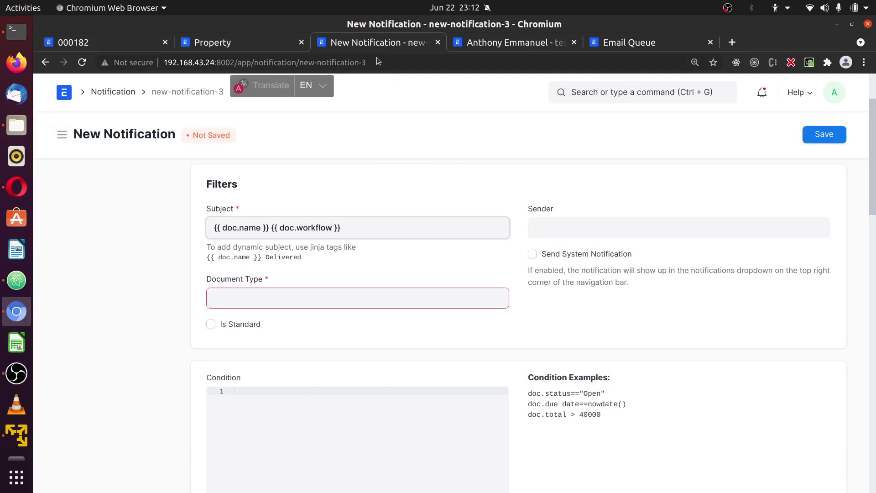
double_click(248, 227)
double_click(230, 227)
click(214, 228)
text(Proper)
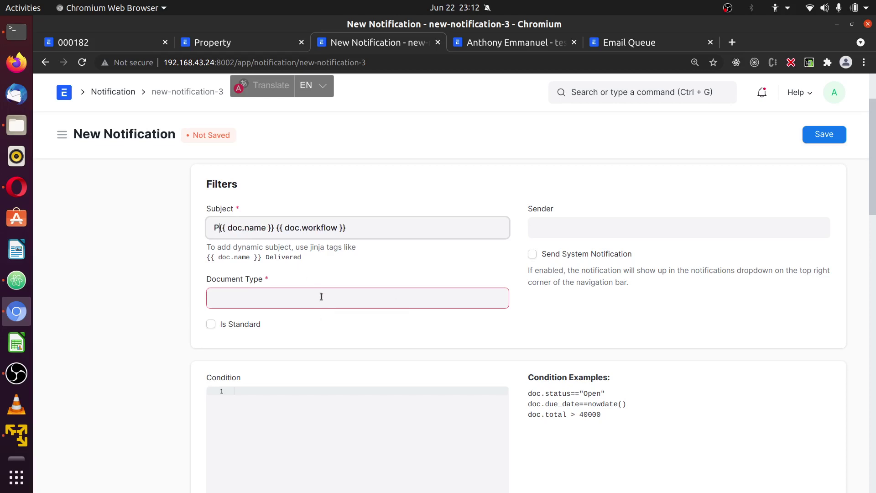
text(ty)
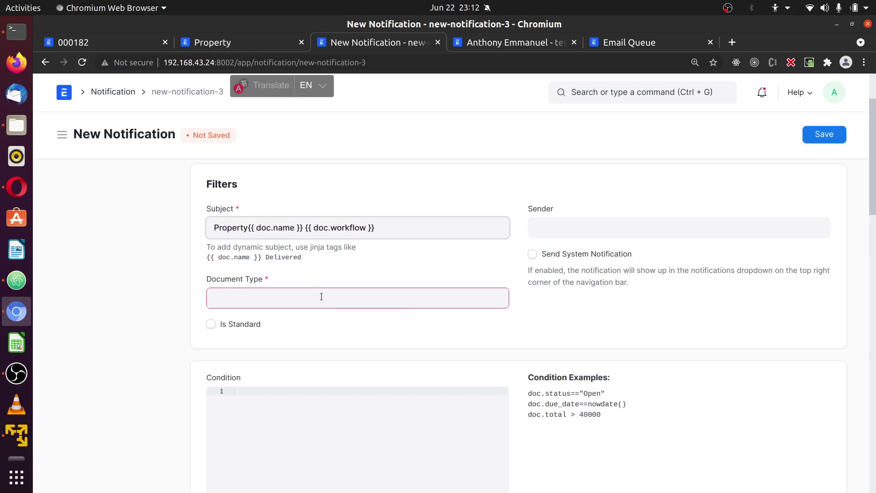
text(:)
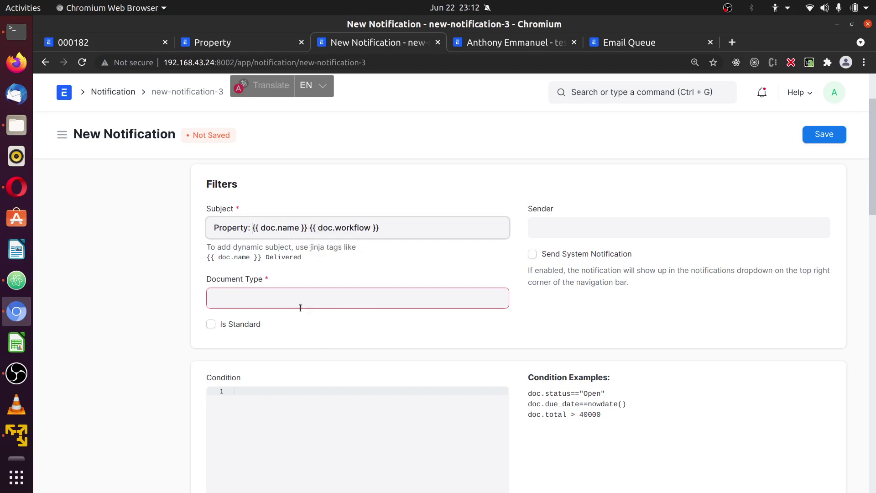
text(Wor)
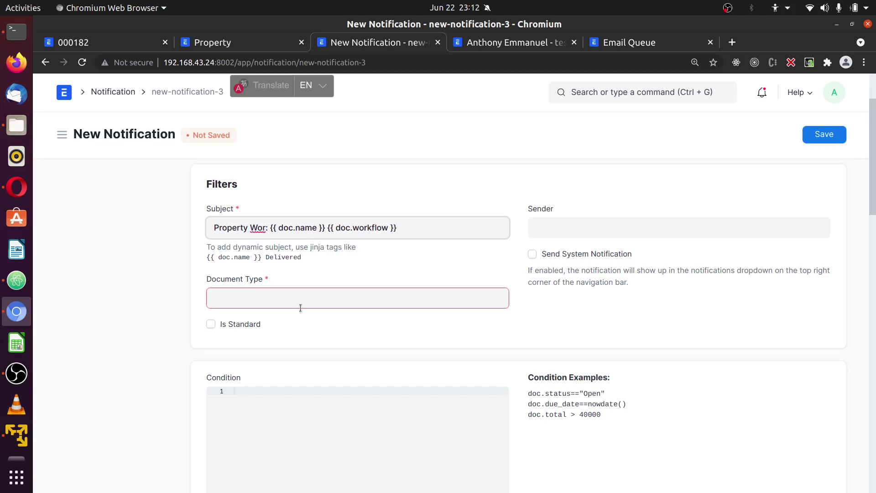
text(kflow)
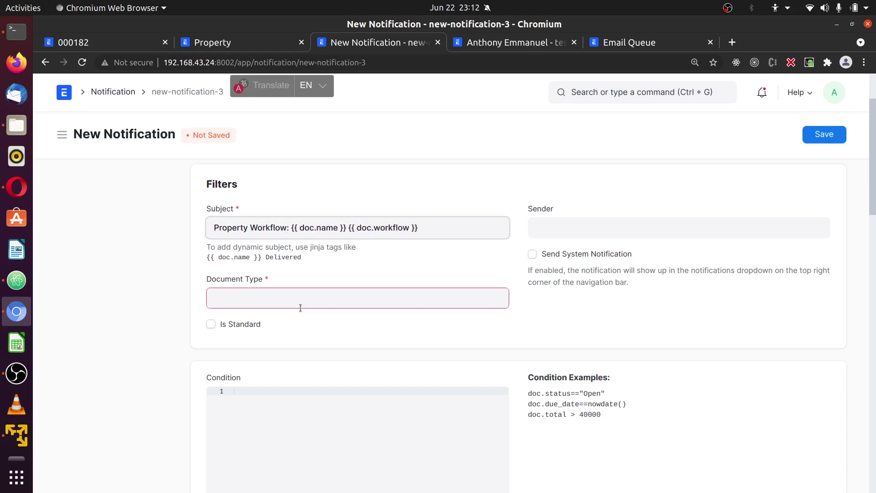
click(345, 228)
Set the notification's Document Type to Property, leaving the Sender empty.
click(566, 226)
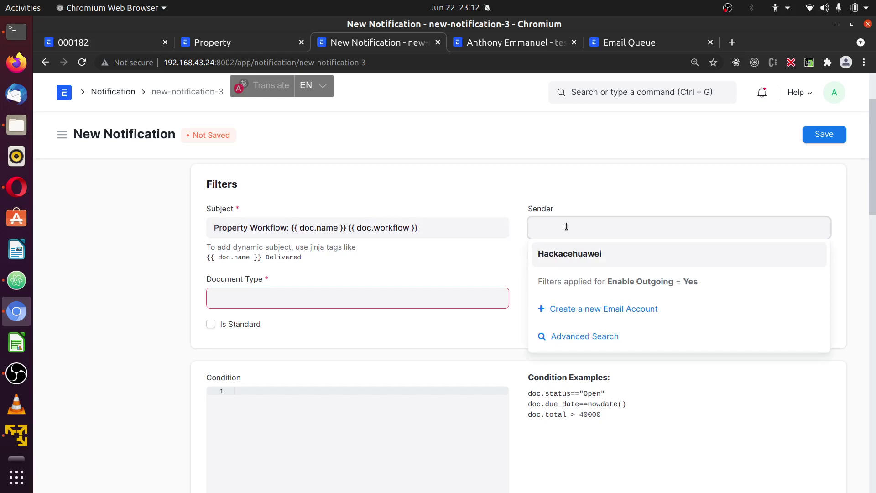
click(516, 260)
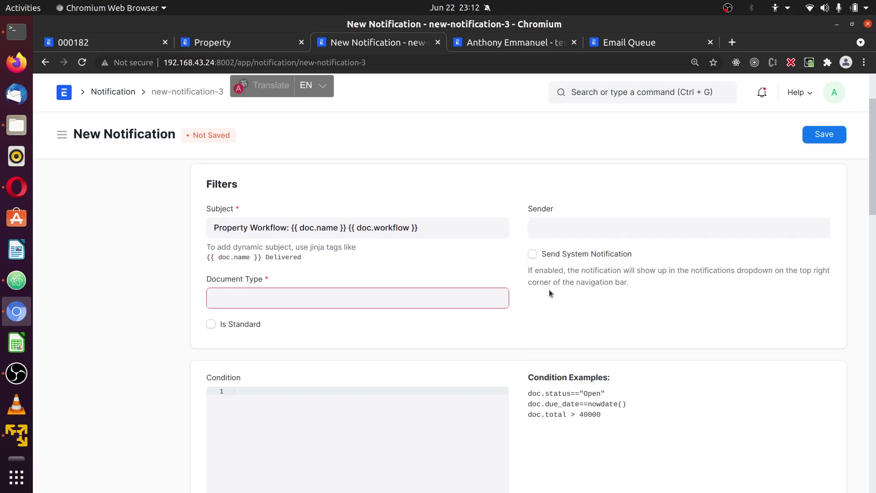
scroll(368, 274, down, 1)
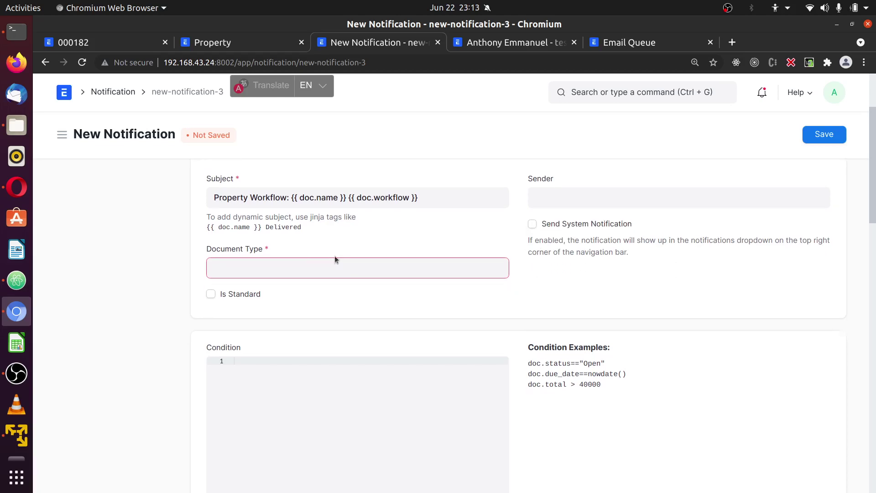
click(253, 267)
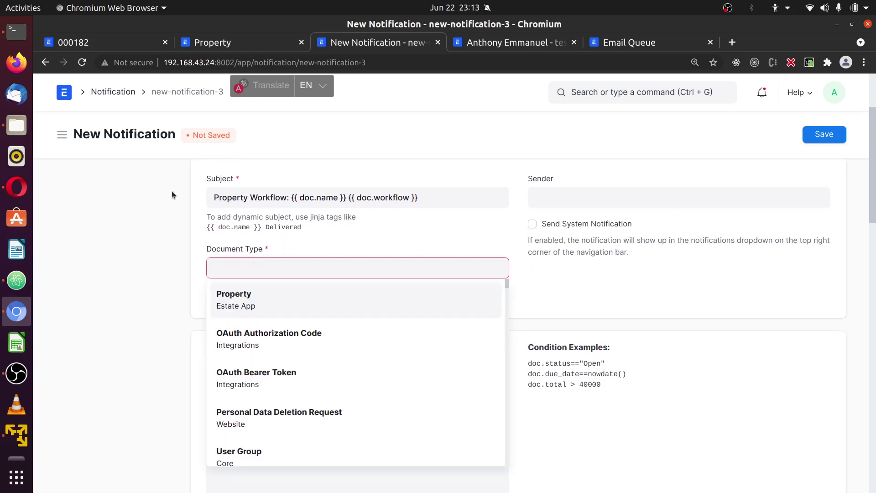
click(254, 295)
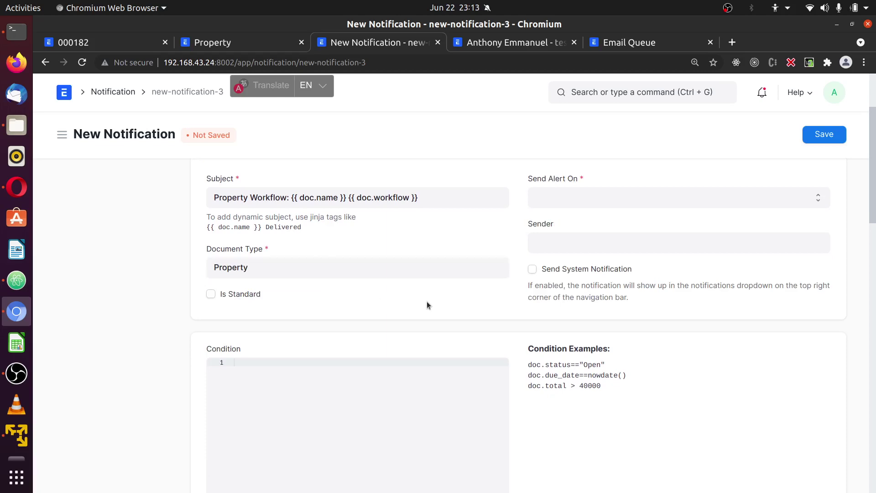
double_click(277, 271)
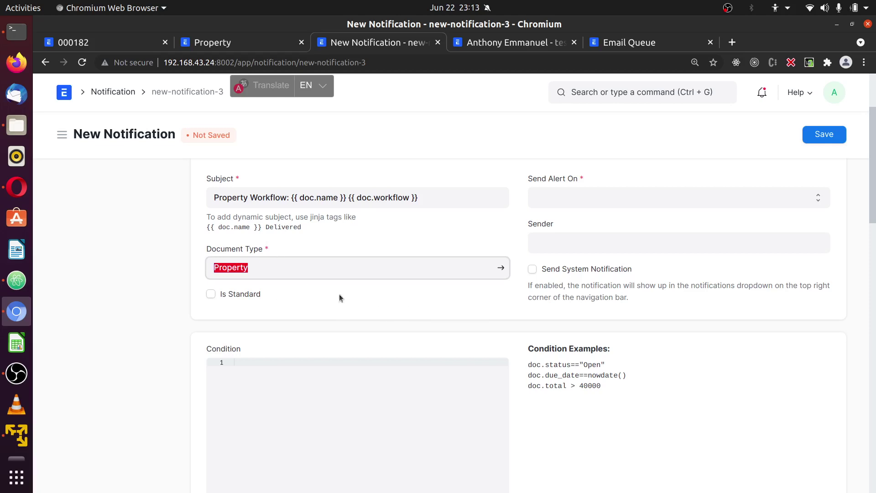
click(357, 299)
Mark the notification as standard and assign it to the Estate App module.
click(244, 294)
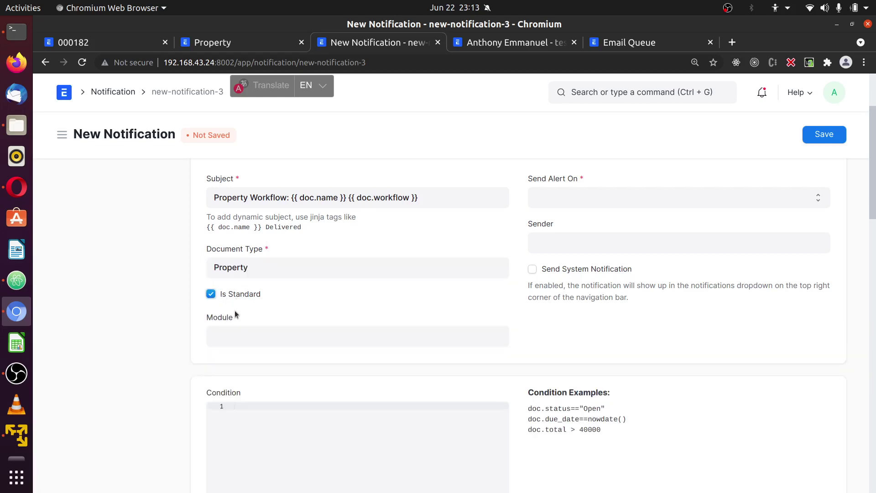
click(271, 331)
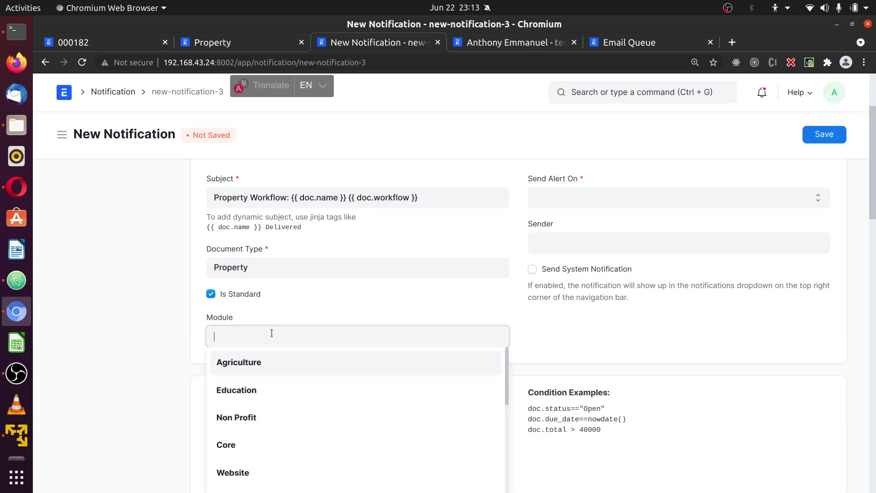
scroll(307, 406, down, 3)
scroll(307, 409, down, 2)
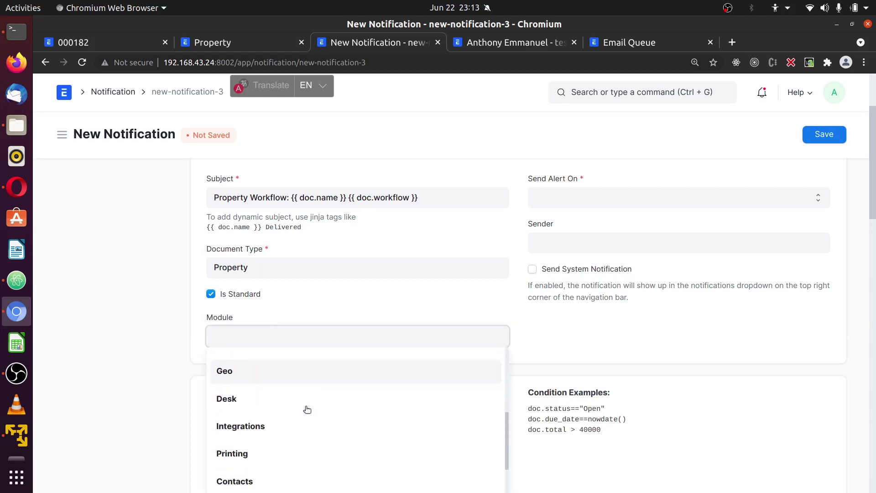
scroll(307, 409, up, 5)
scroll(307, 410, down, 4)
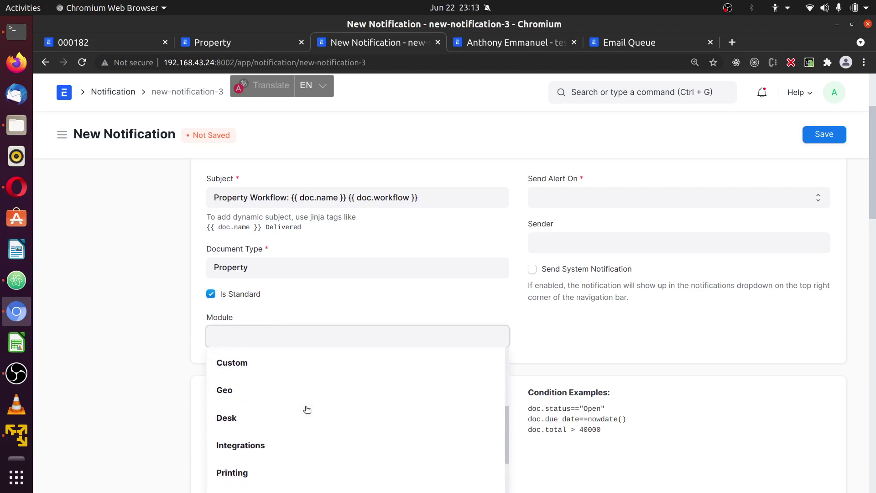
text(est)
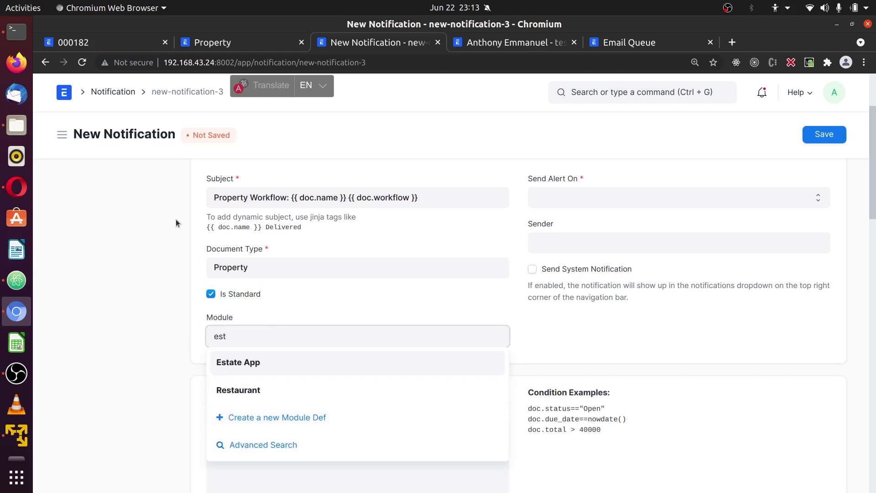
click(267, 363)
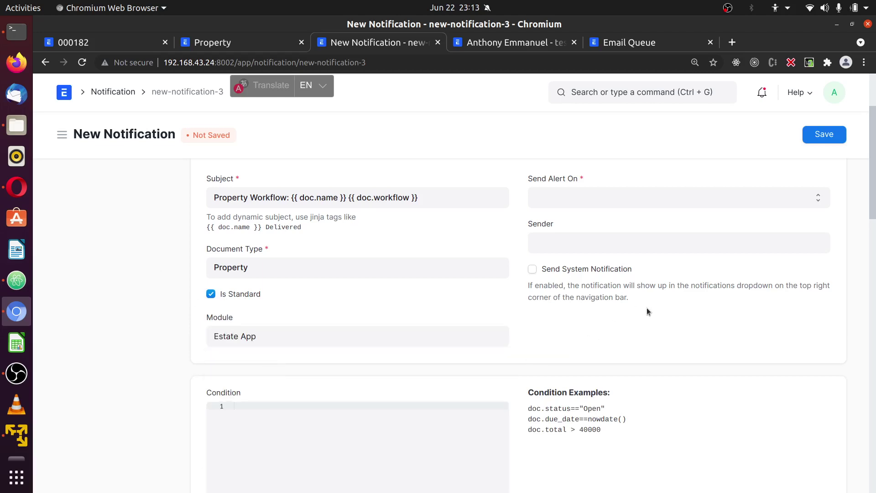
Examine the notification's Condition section and its example expressions, especially the one comparing the document's status.
scroll(673, 289, down, 3)
scroll(397, 243, down, 1)
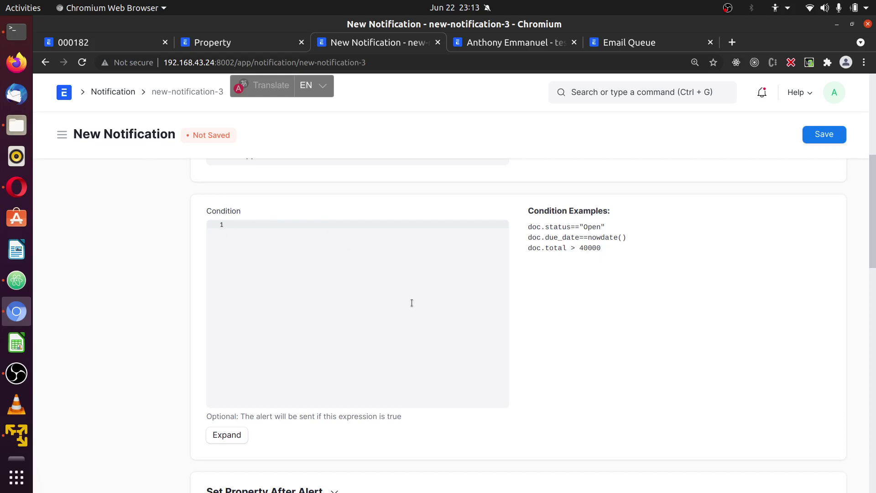
triple_click(547, 230)
double_click(547, 230)
click(547, 230)
double_click(547, 230)
scroll(640, 329, up, 5)
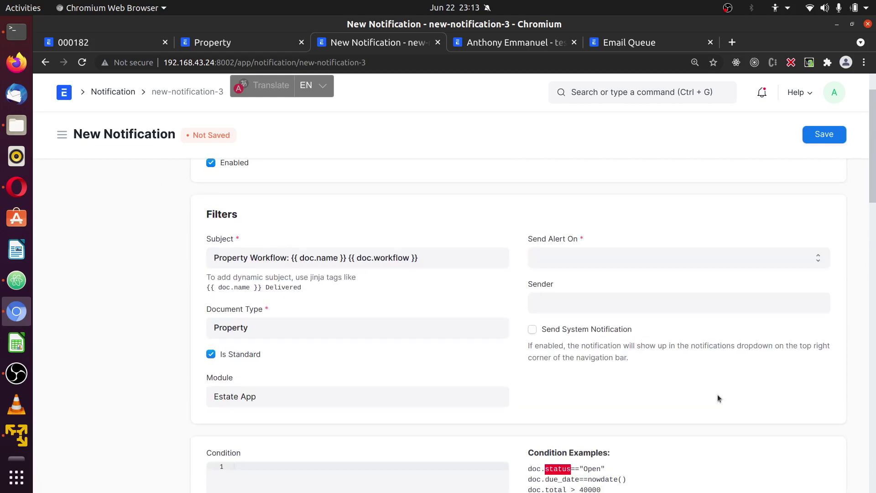
scroll(717, 394, down, 3)
click(423, 367)
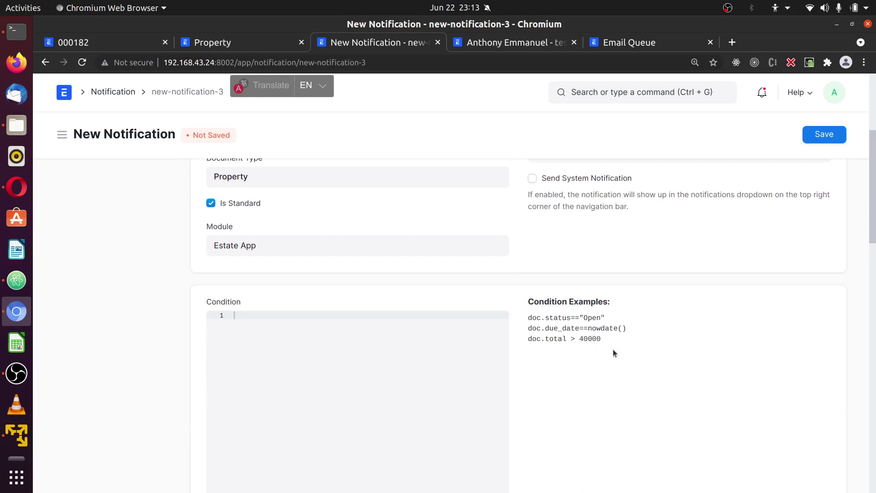
double_click(593, 317)
Set the notification's Send Alert On trigger to Value Change.
scroll(607, 278, up, 3)
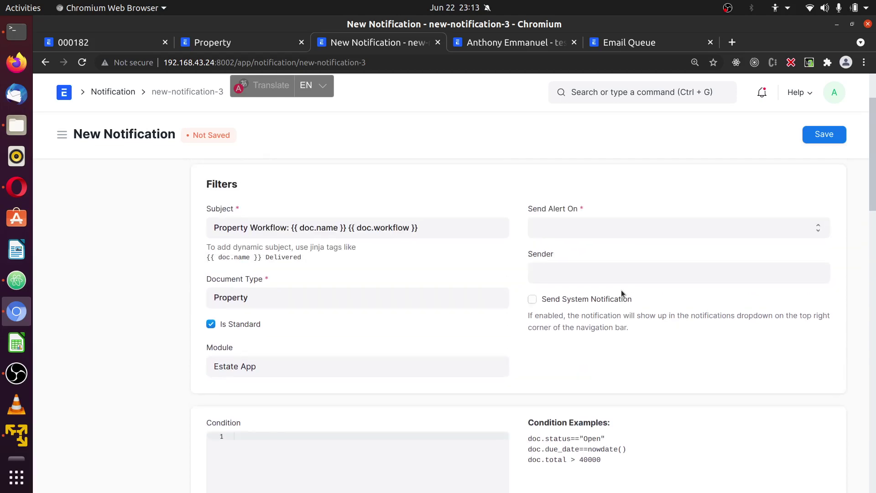
scroll(566, 233, up, 2)
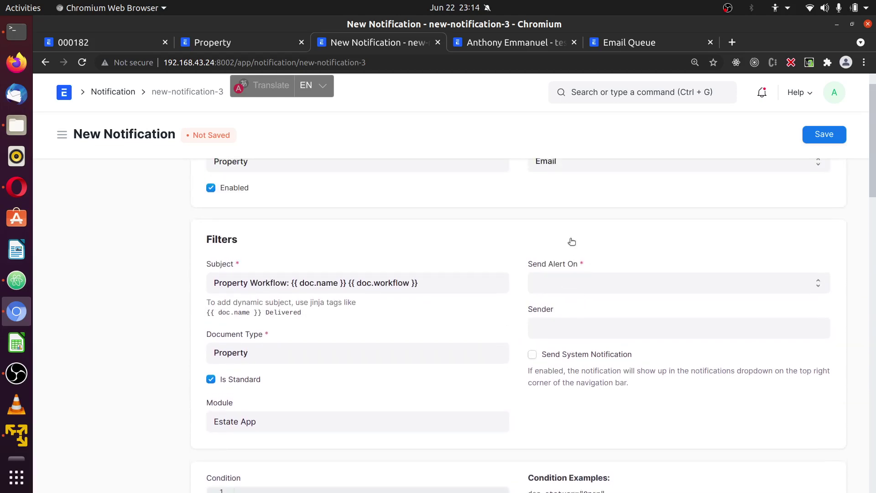
click(583, 293)
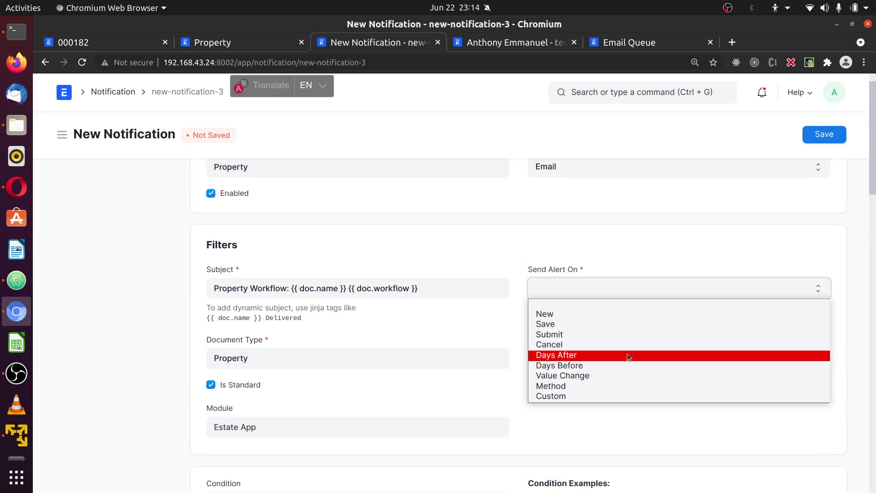
click(622, 374)
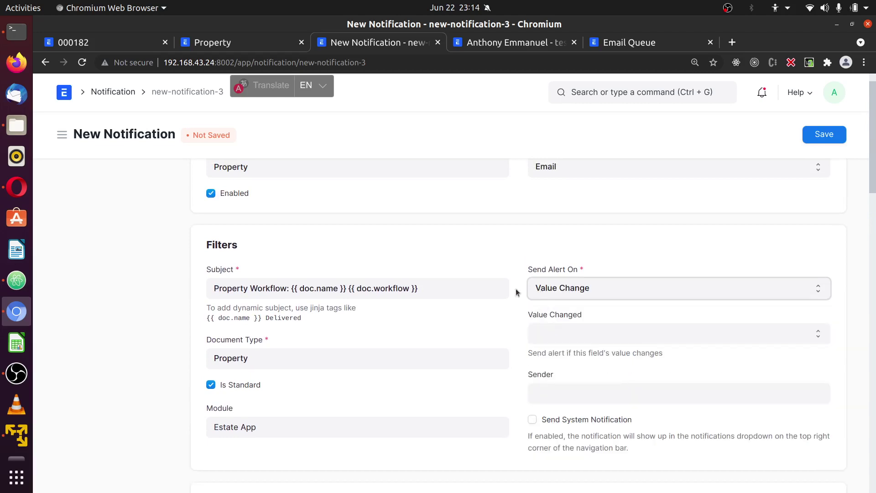
Review the Property workflow's document states, and set the notification's Value Changed field to workflow_state (Workflow State).
click(238, 42)
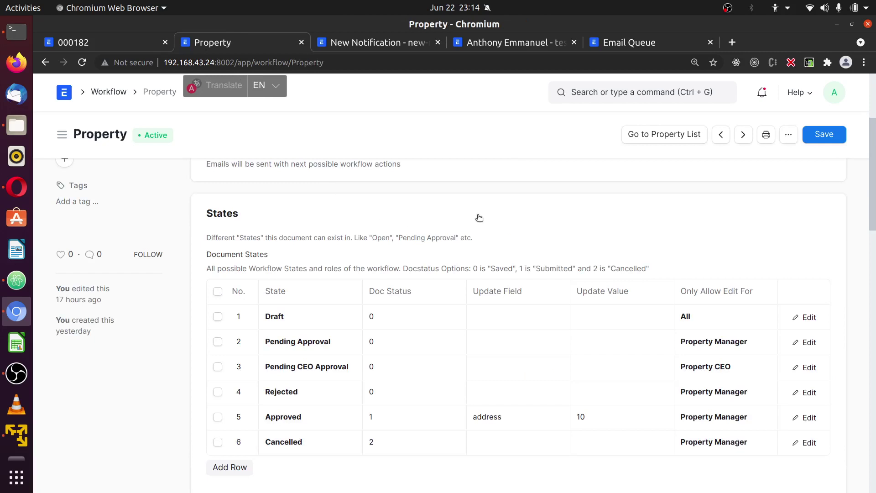
scroll(284, 282, up, 4)
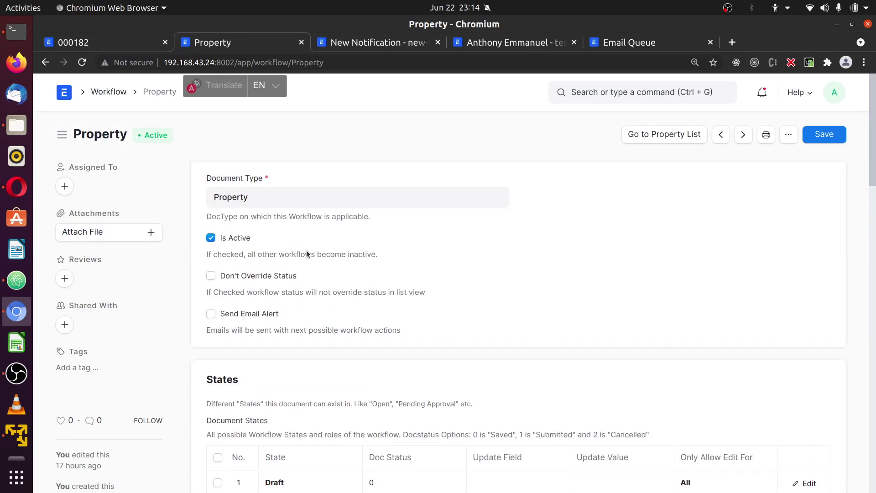
scroll(347, 287, down, 4)
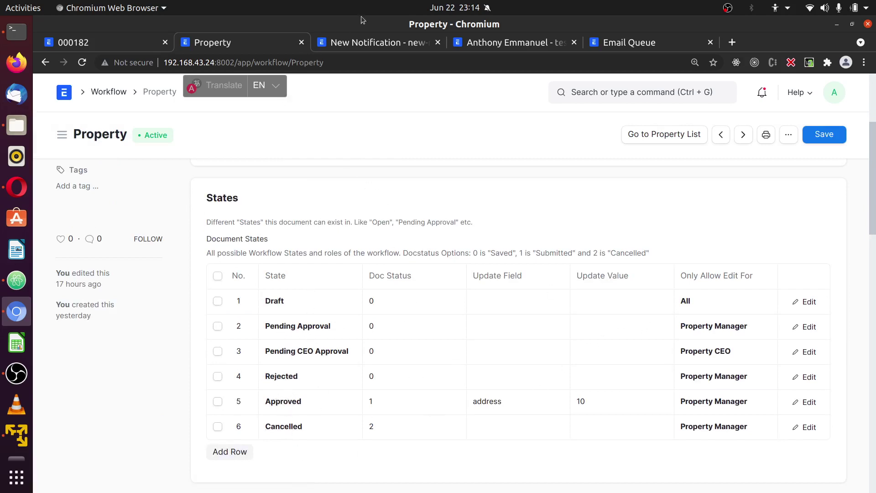
click(379, 43)
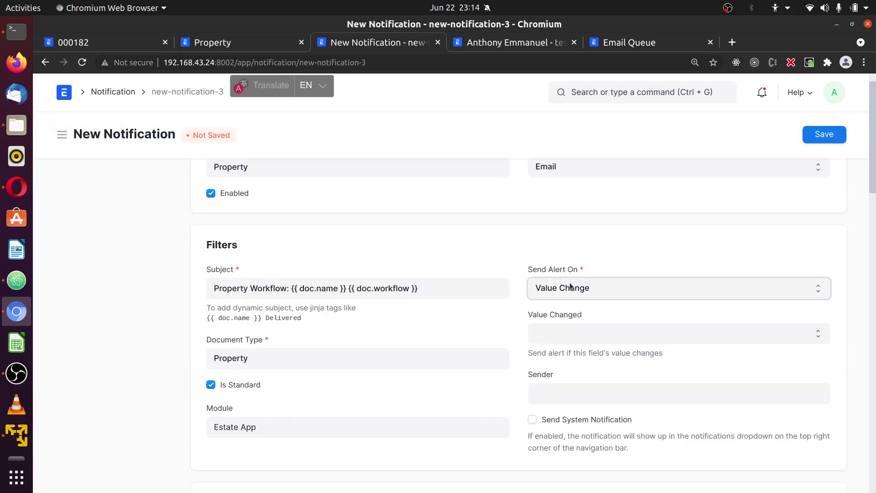
click(199, 42)
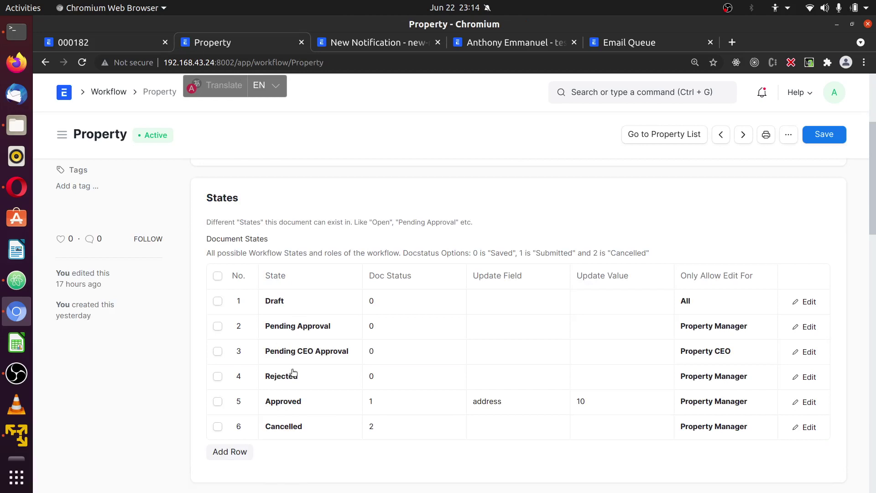
click(367, 44)
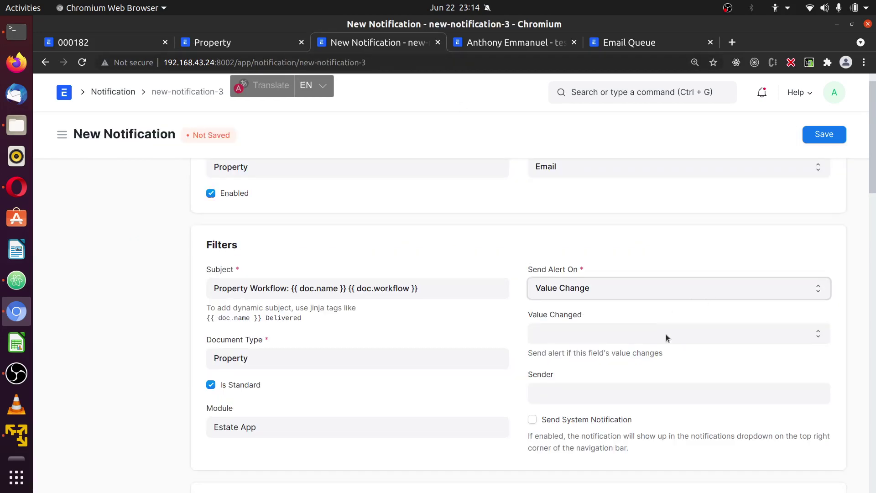
click(667, 335)
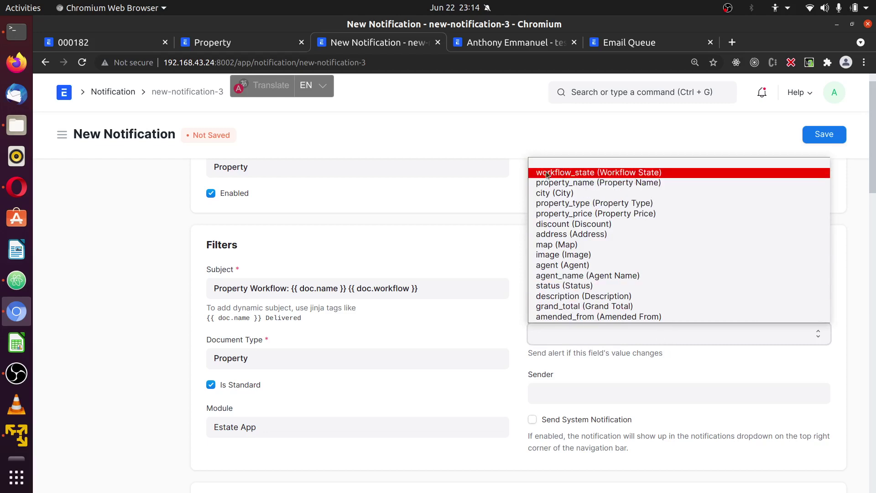
click(632, 174)
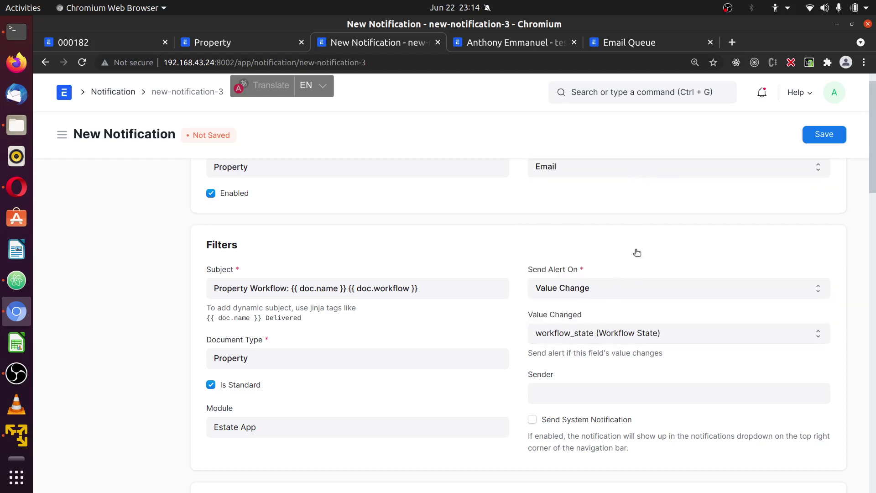
Examine the email accounts offered for the notification's Sender, leaving the field empty.
scroll(730, 427, down, 2)
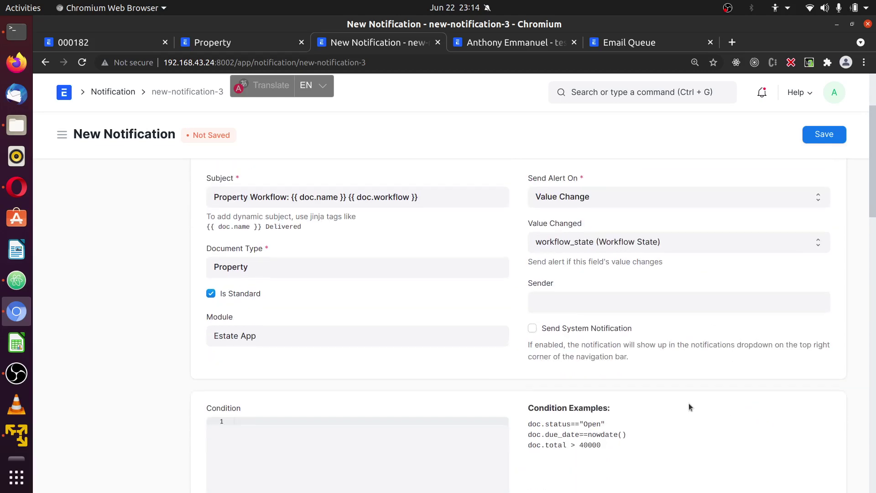
scroll(608, 259, down, 2)
click(618, 250)
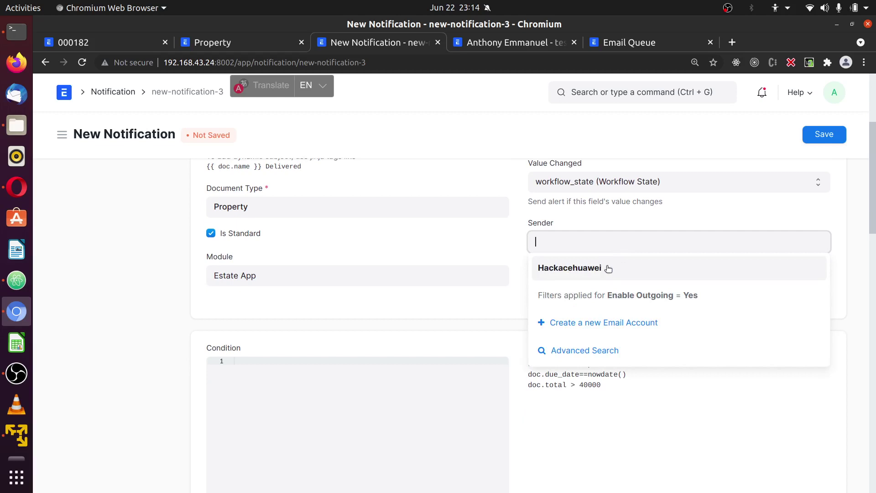
click(689, 223)
scroll(673, 391, down, 3)
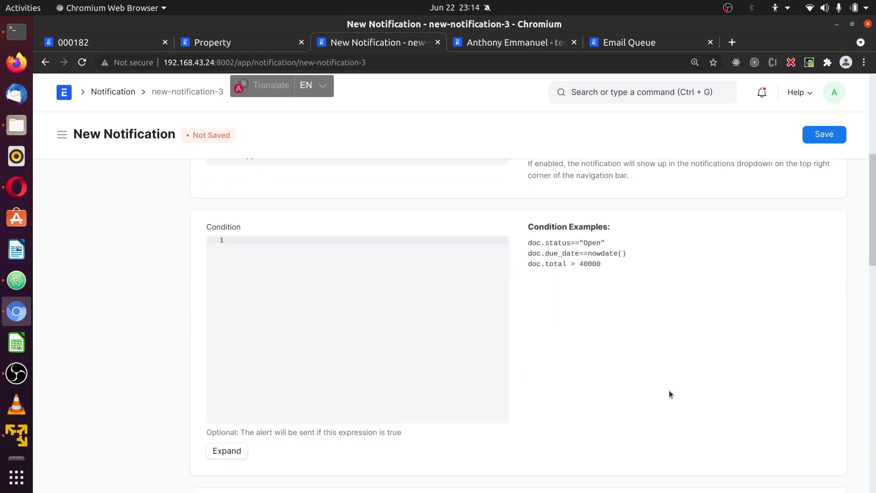
Examine the fields offered under Set Property After Alert and compare them with property record 000182.
scroll(616, 371, down, 2)
scroll(607, 360, down, 4)
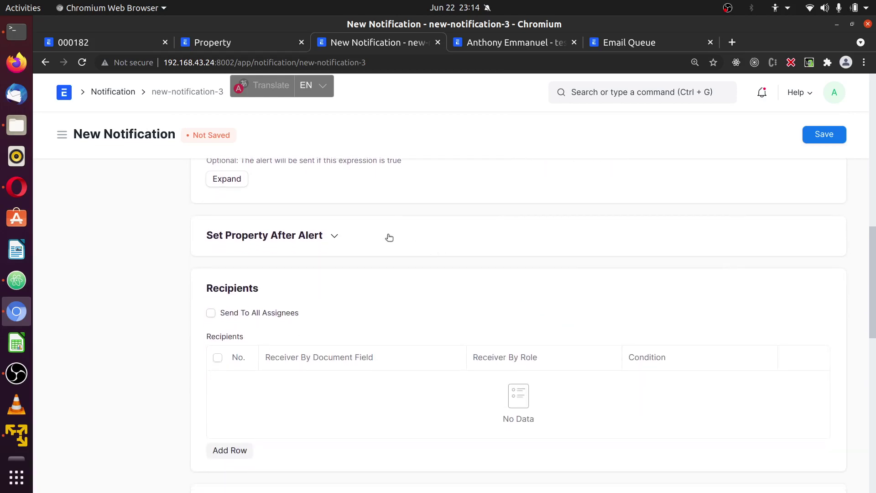
click(333, 236)
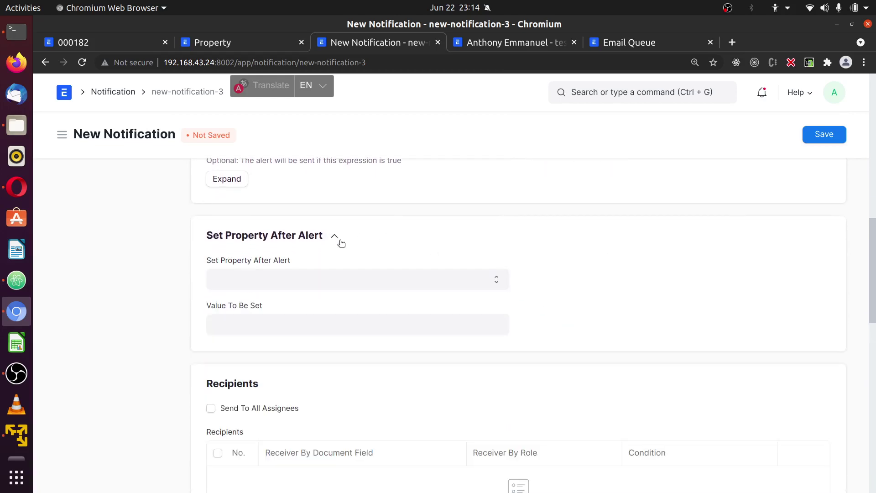
click(329, 279)
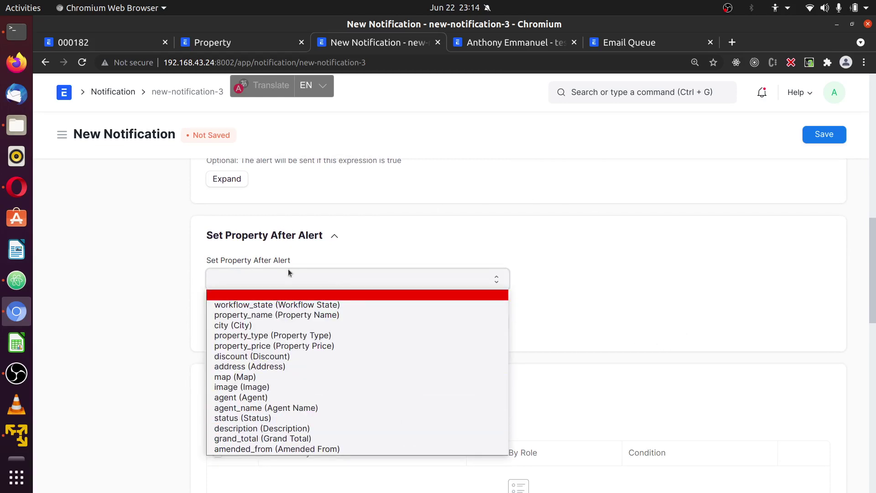
key(Escape)
scroll(456, 267, down, 5)
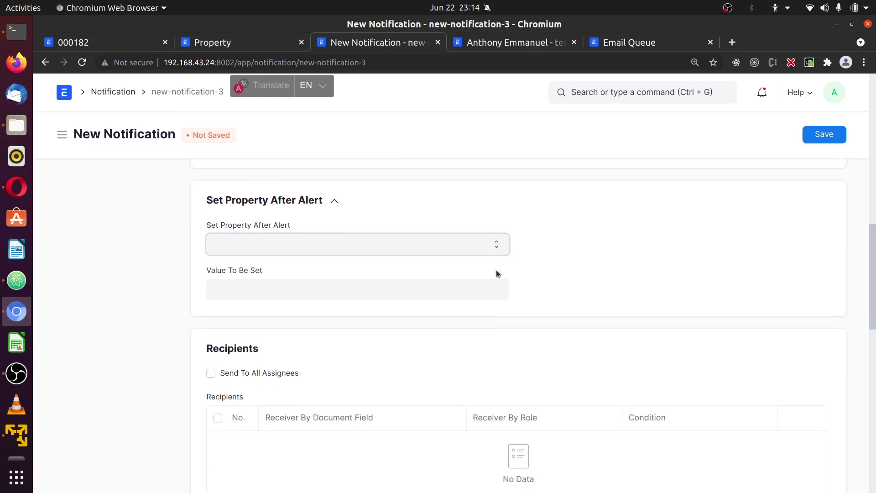
scroll(525, 301, up, 7)
click(116, 35)
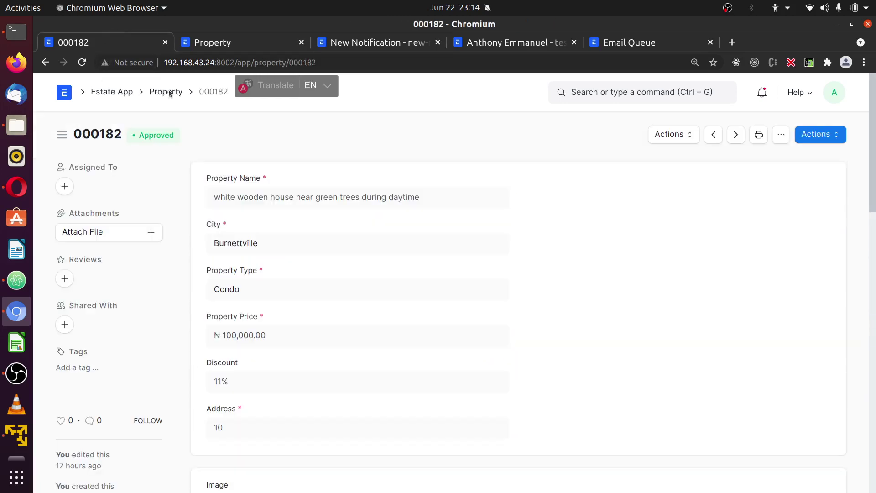
scroll(461, 319, down, 5)
scroll(274, 250, up, 3)
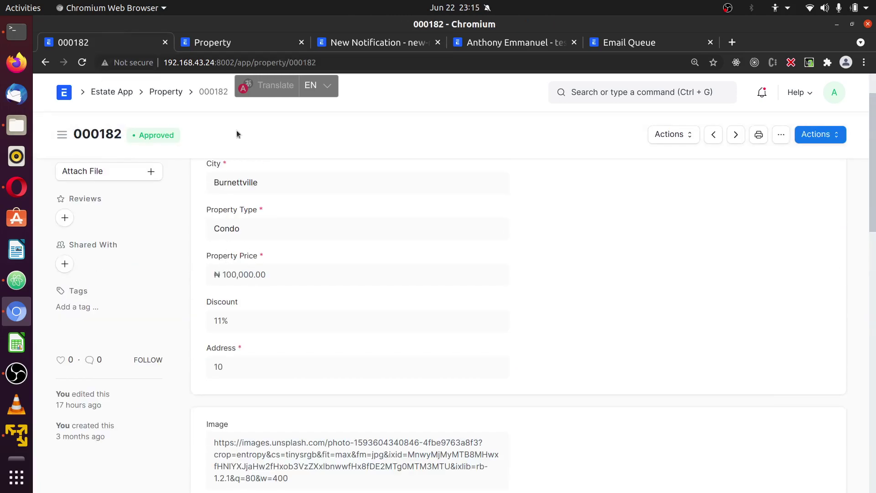
click(376, 38)
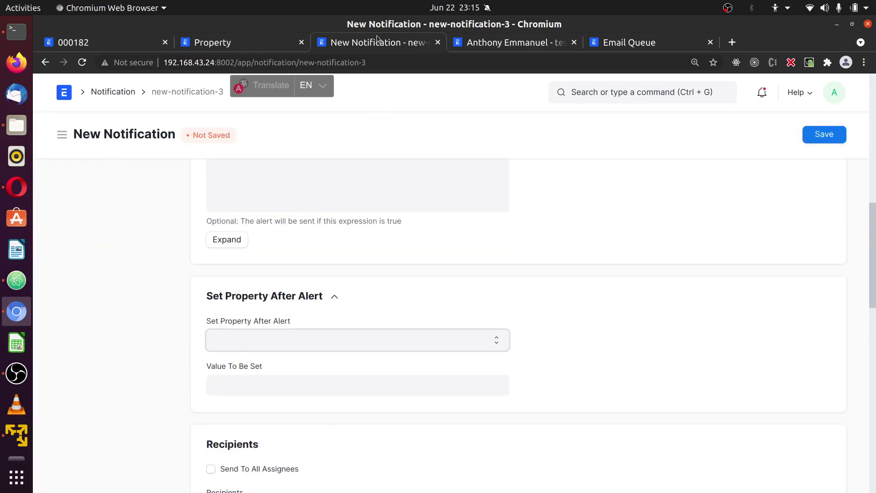
Try enabling Send To All Assignees for the notification's recipients.
scroll(599, 348, down, 5)
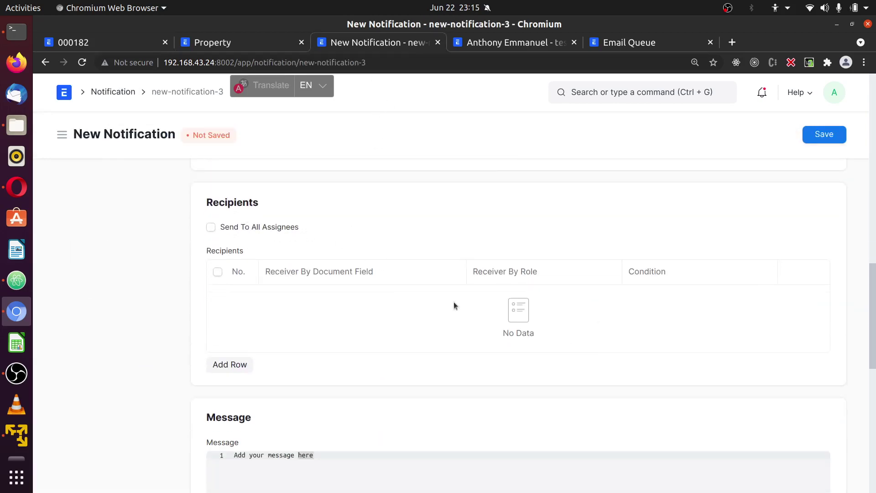
click(211, 227)
drag(293, 228, 229, 228)
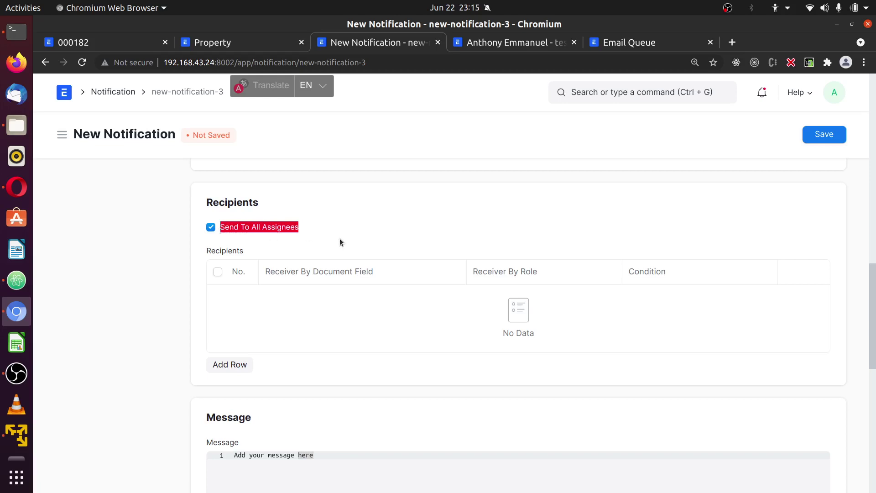
click(210, 226)
click(328, 200)
scroll(339, 237, down, 4)
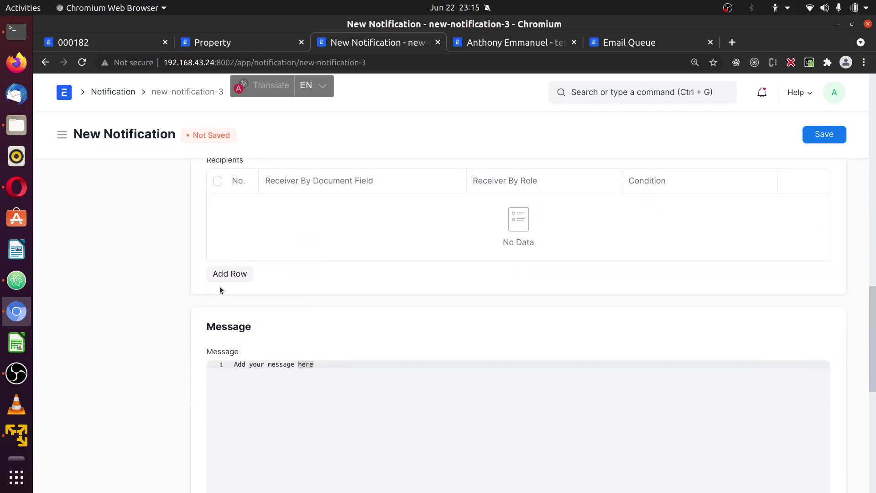
Add a row to the Recipients table and set its Receiver By Document Field to owner.
click(239, 275)
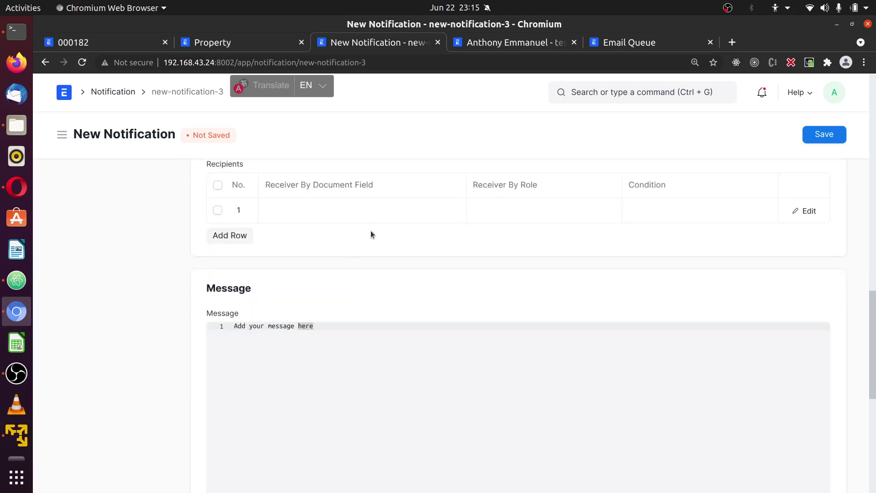
scroll(371, 233, up, 4)
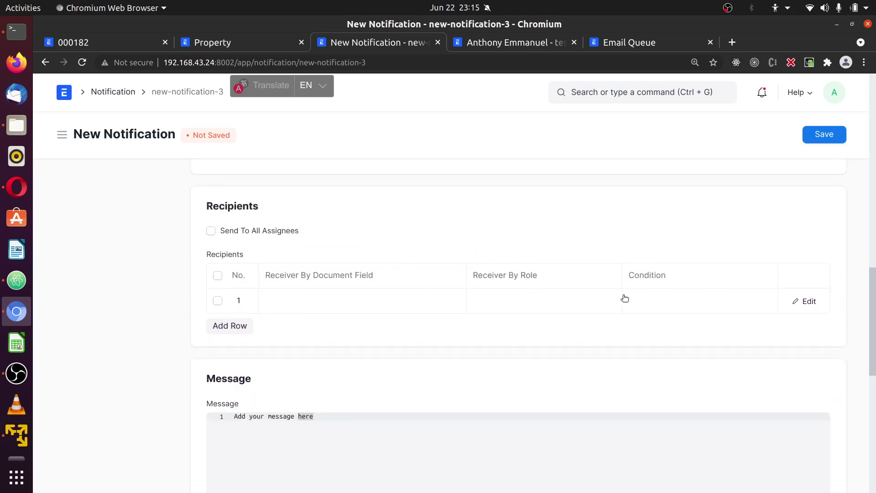
click(525, 299)
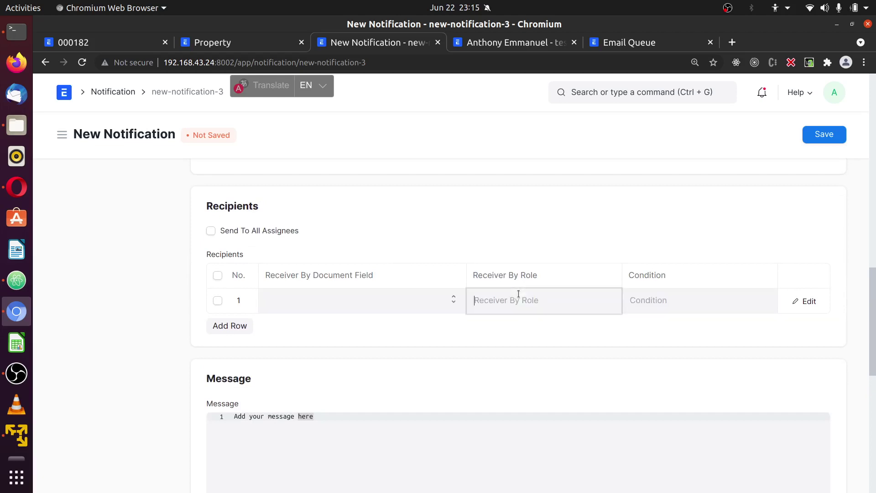
click(346, 300)
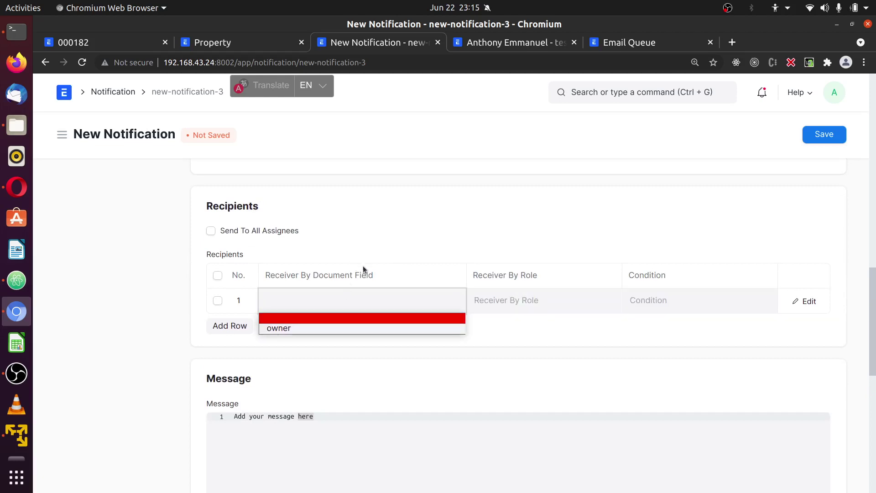
click(375, 327)
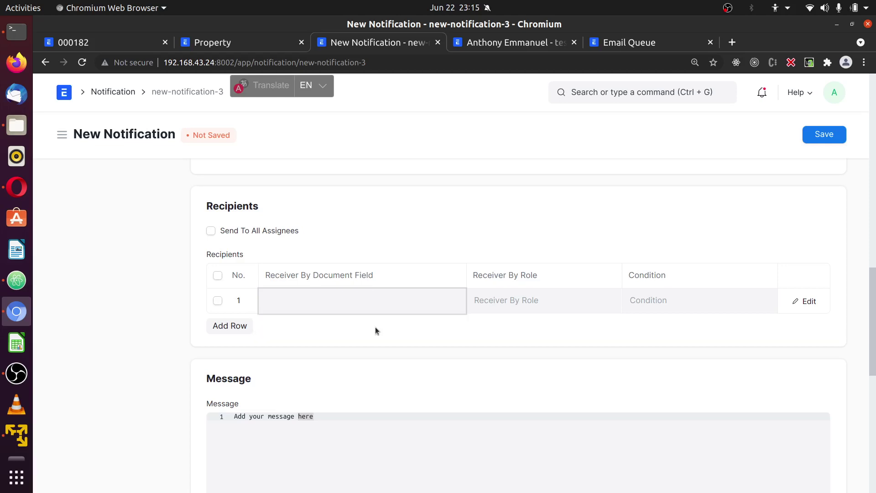
click(390, 295)
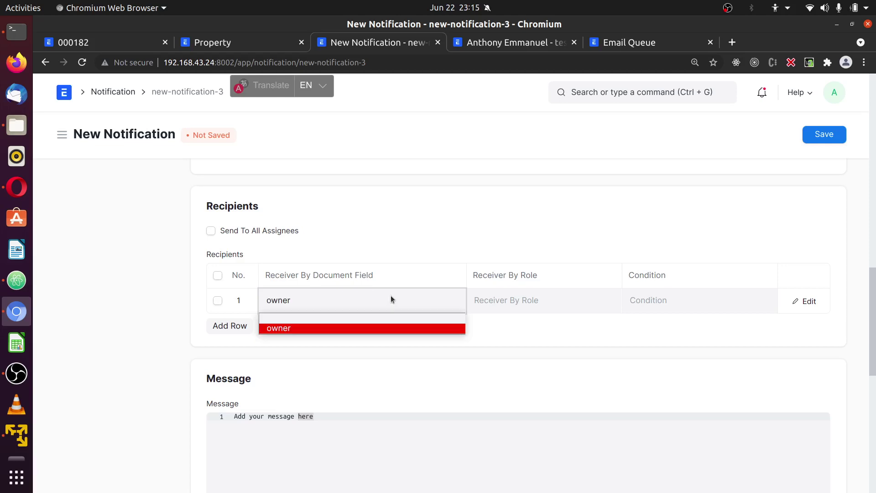
click(398, 326)
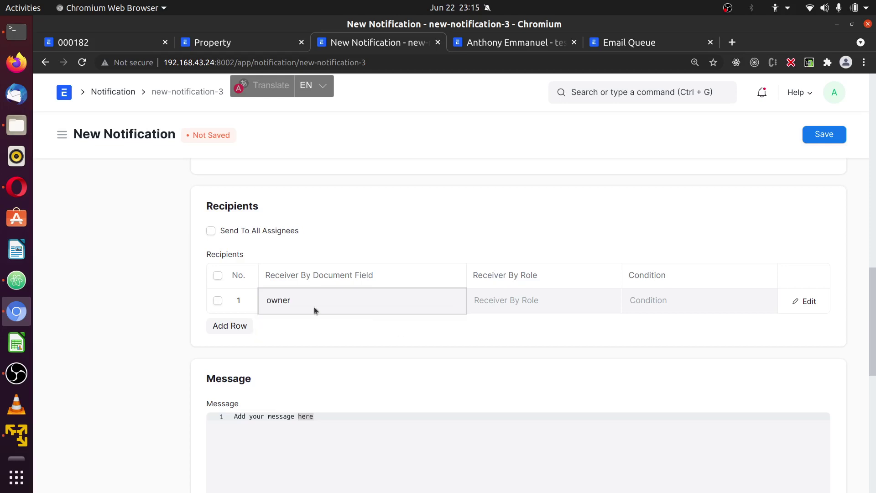
Clear the recipient row's document field and look through the roles offered for Receiver By Role.
click(275, 309)
key(ctrl+a)
key(BackSpace)
click(540, 301)
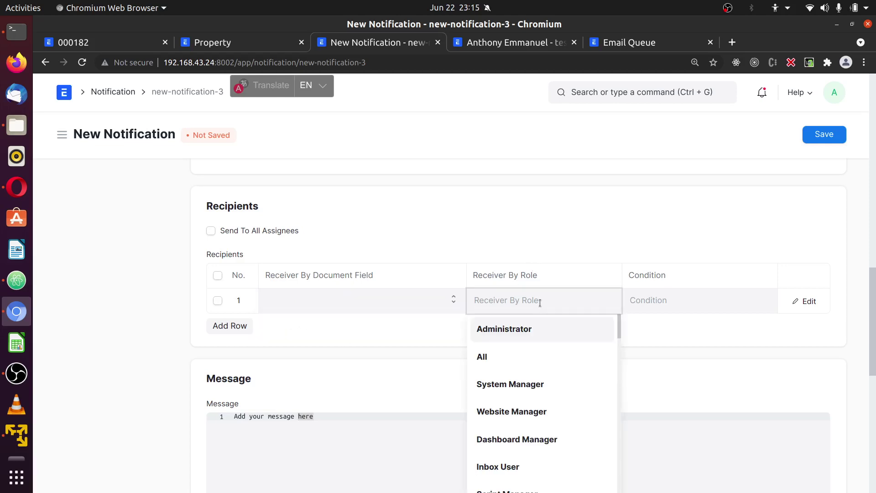
click(506, 186)
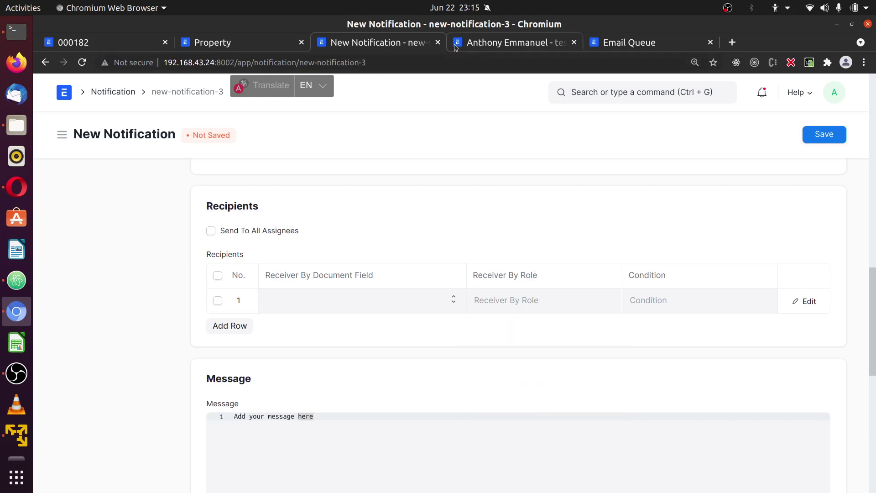
In the Property workflow, set the Draft state's Only Allow Edit For role to Property User and save.
click(241, 45)
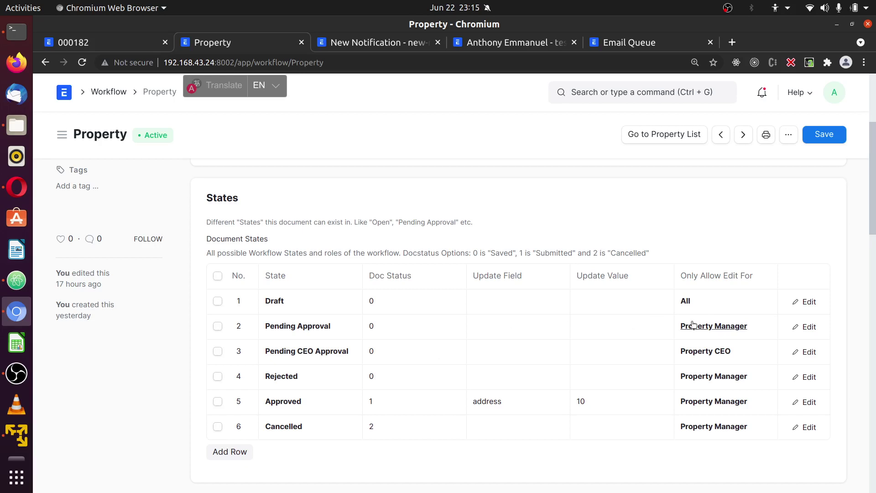
click(706, 300)
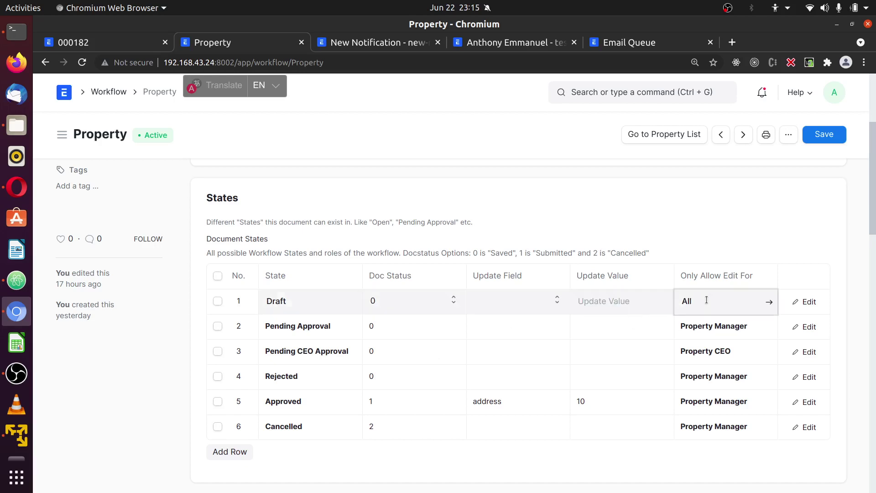
key(BackSpace)
key(BackSpace)
key(BackSpace)
text(pro)
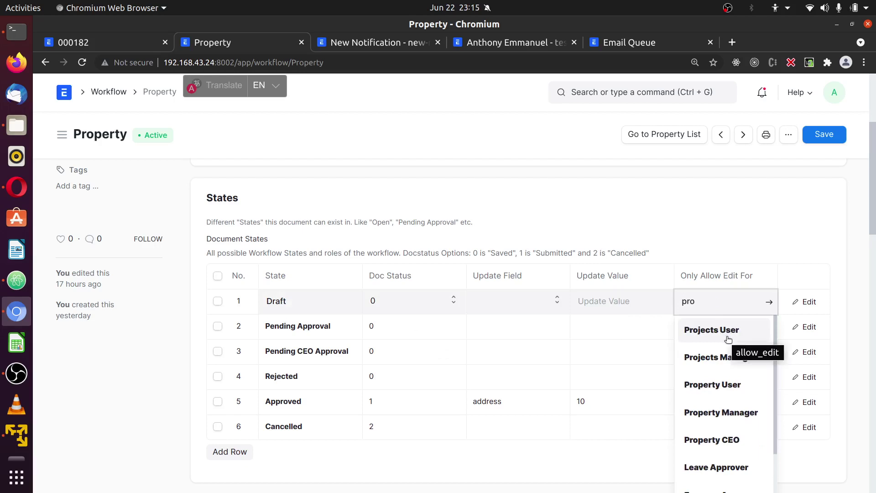
text(p)
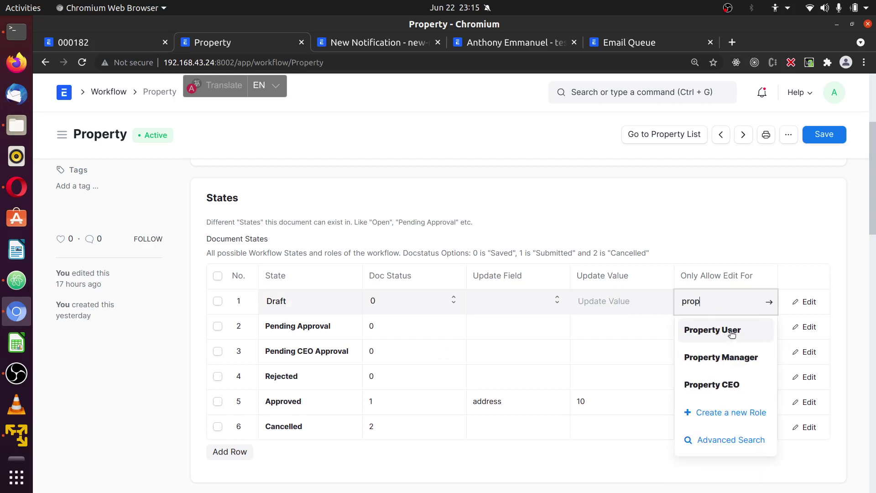
click(727, 336)
click(822, 134)
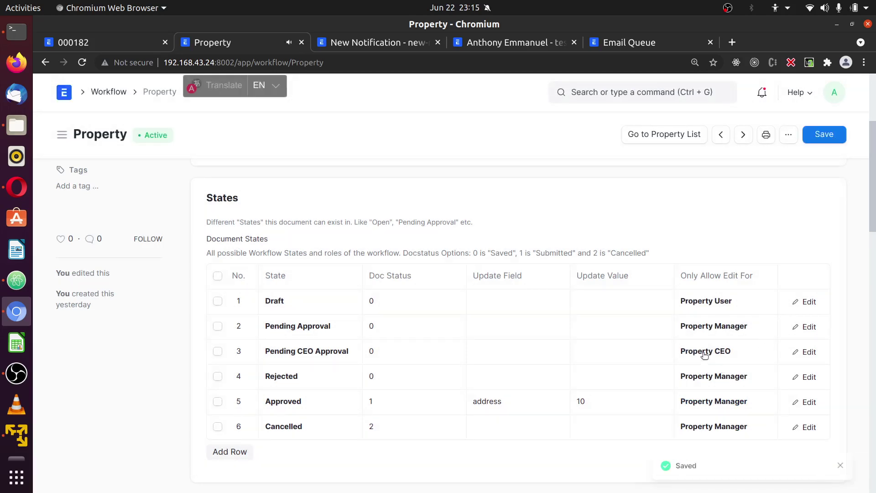
Set the Allowed role to Property User for the Draft transitions Send to Manager and Send to CEO, and save the workflow.
scroll(787, 391, down, 4)
scroll(786, 390, down, 4)
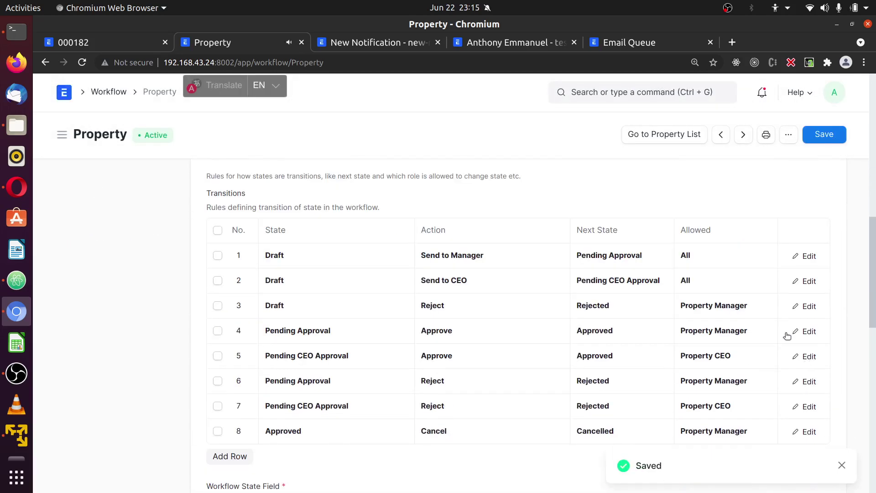
click(708, 254)
text(prop)
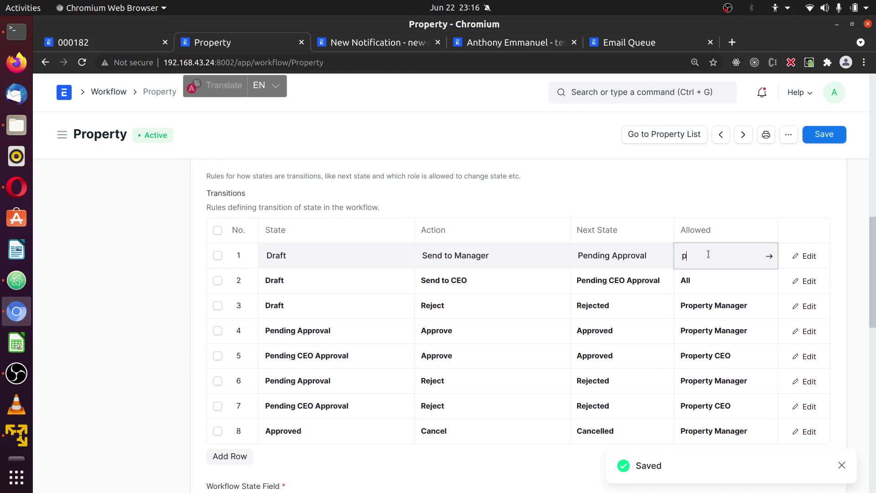
click(764, 284)
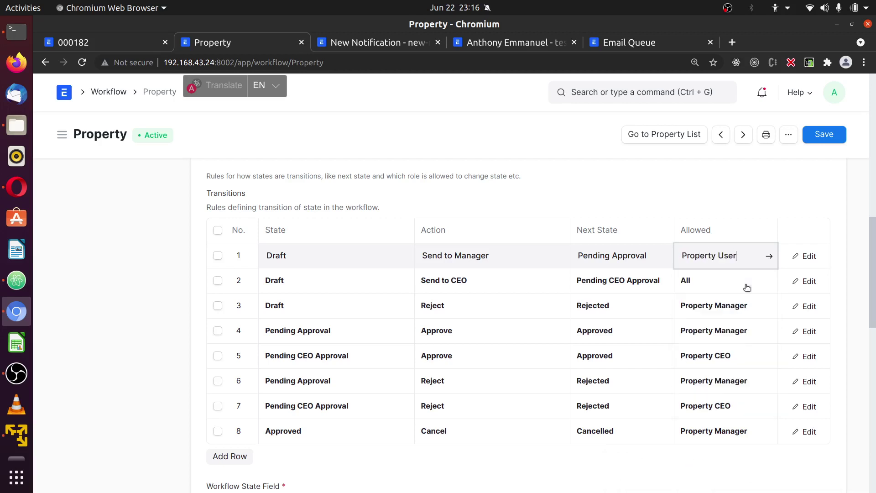
click(733, 286)
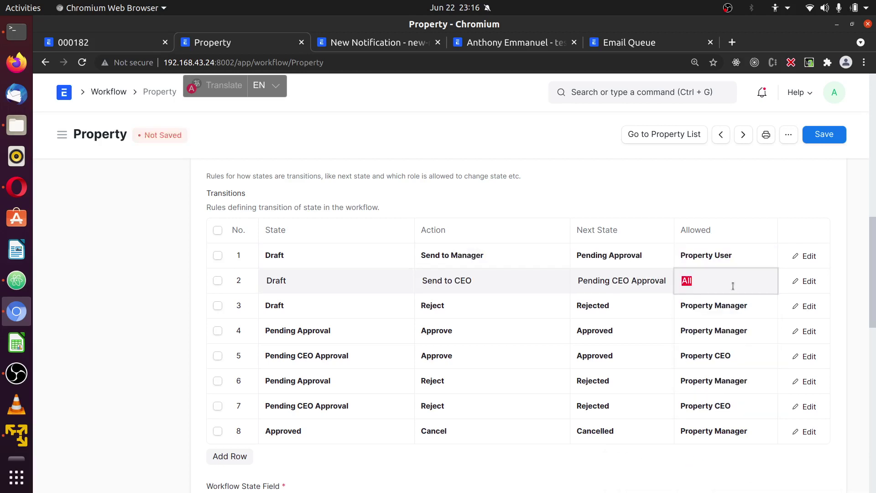
text(Property User)
click(823, 134)
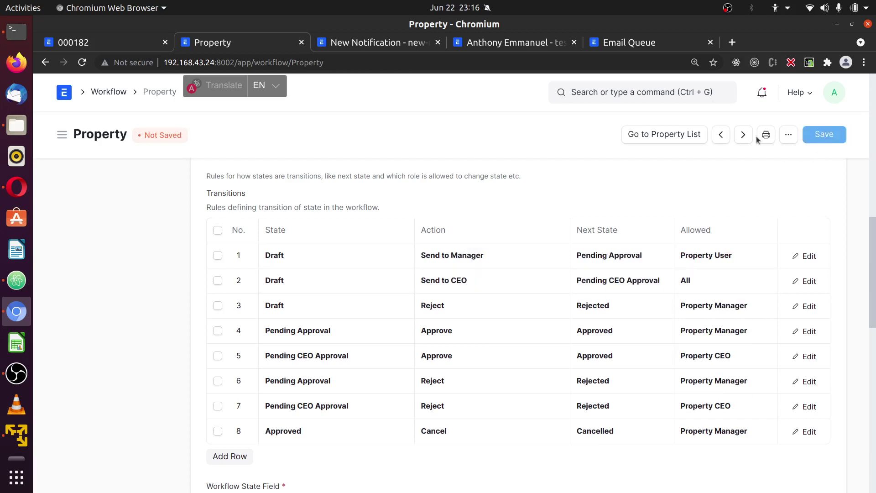
Check the Property workflow's transition rules and its general settings above the states table.
key(ctrl+Page_Up)
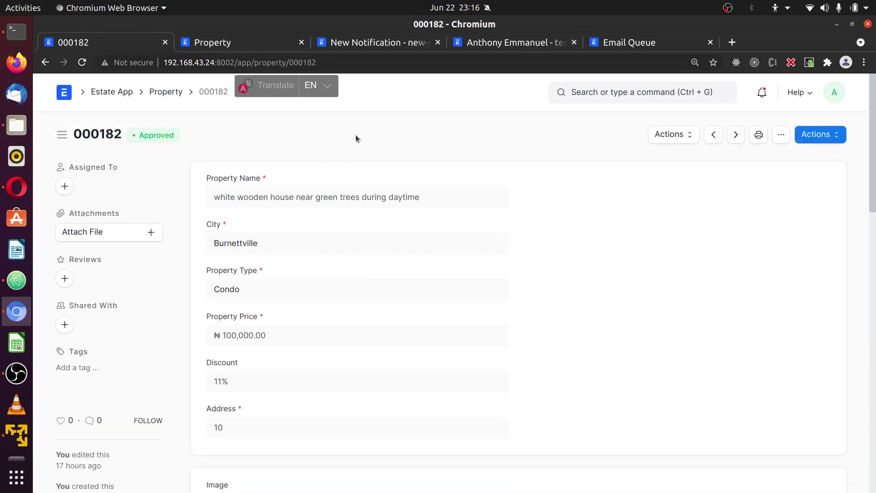
click(258, 36)
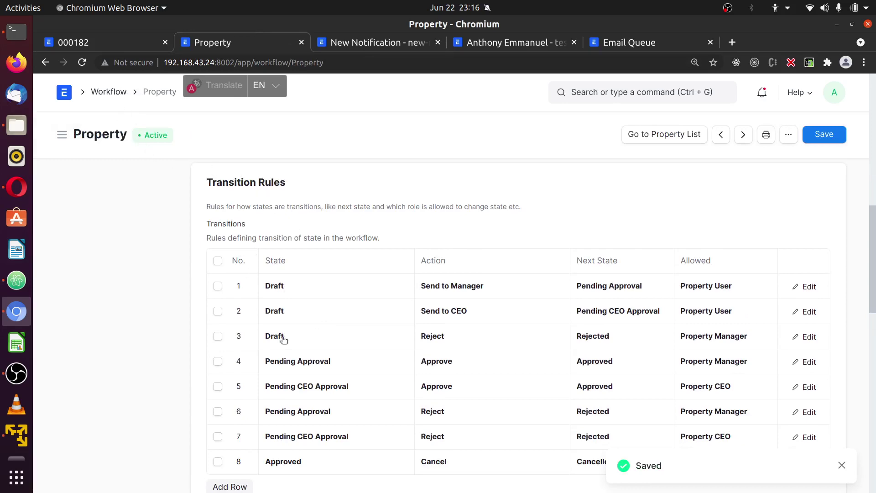
scroll(140, 305, up, 10)
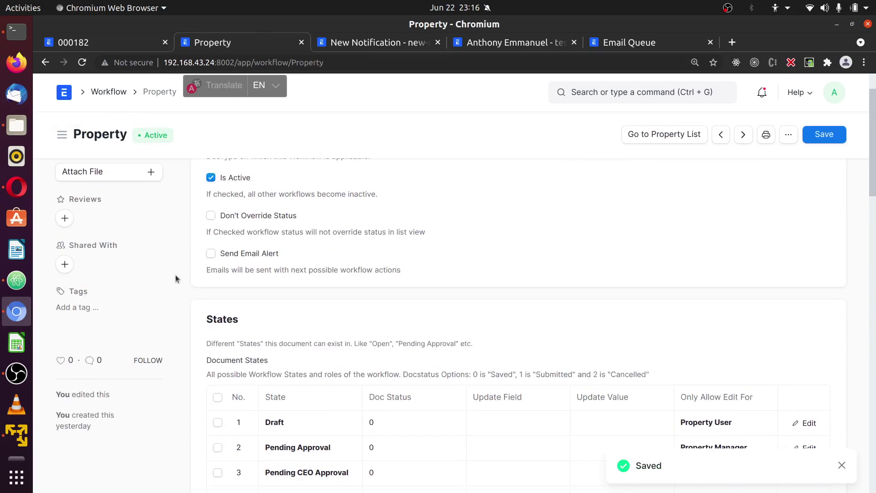
Review the Property workflow's states and transitions, and set the new notification's first recipient row to role Property User.
scroll(200, 239, up, 2)
scroll(341, 354, down, 5)
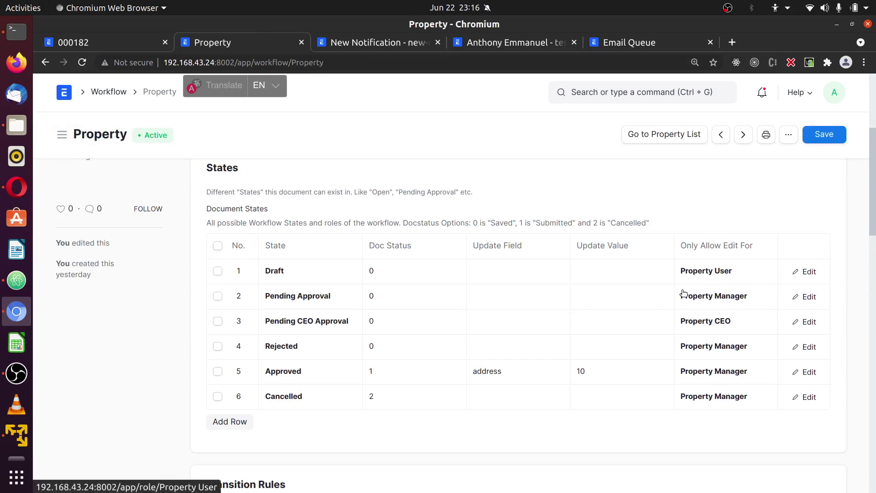
scroll(784, 274, down, 7)
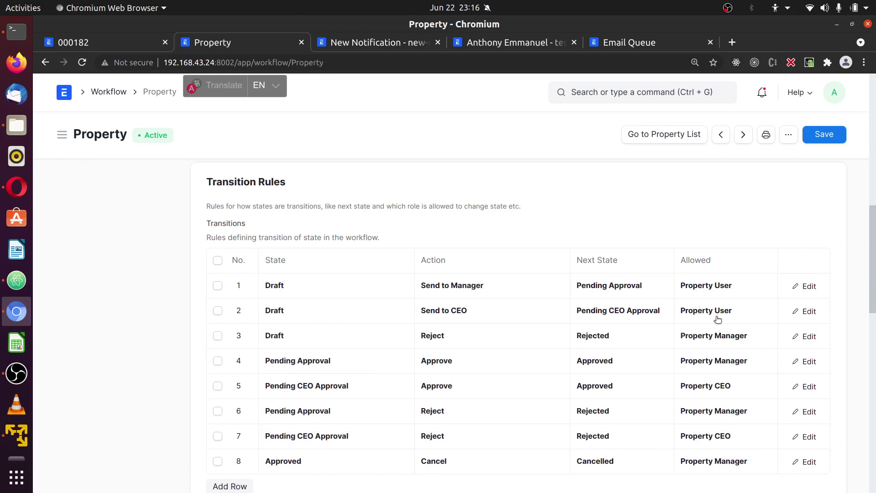
click(357, 43)
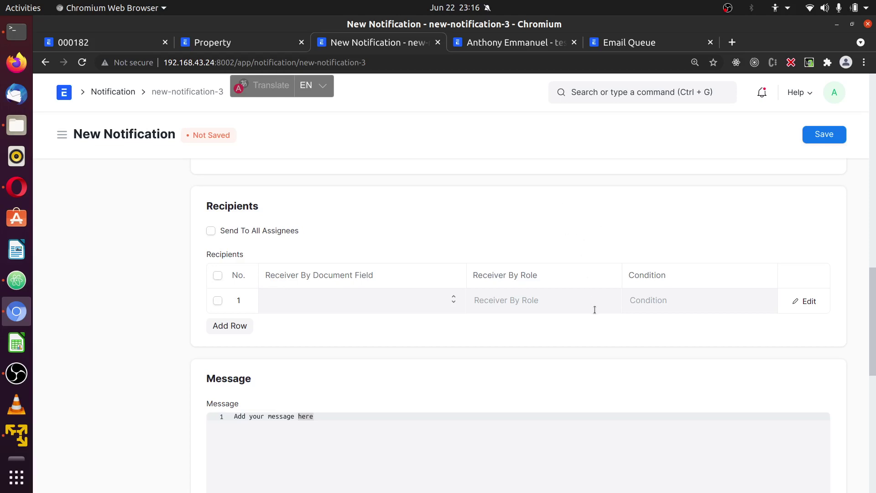
click(517, 306)
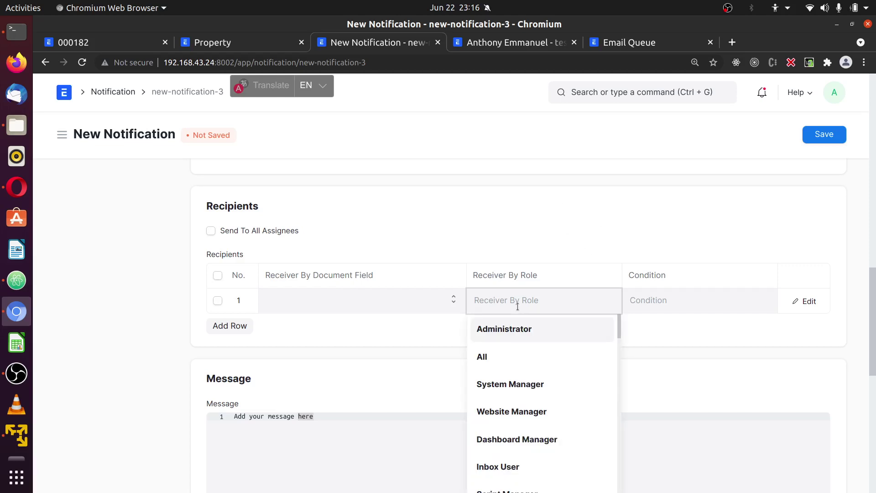
text(Property User)
click(595, 223)
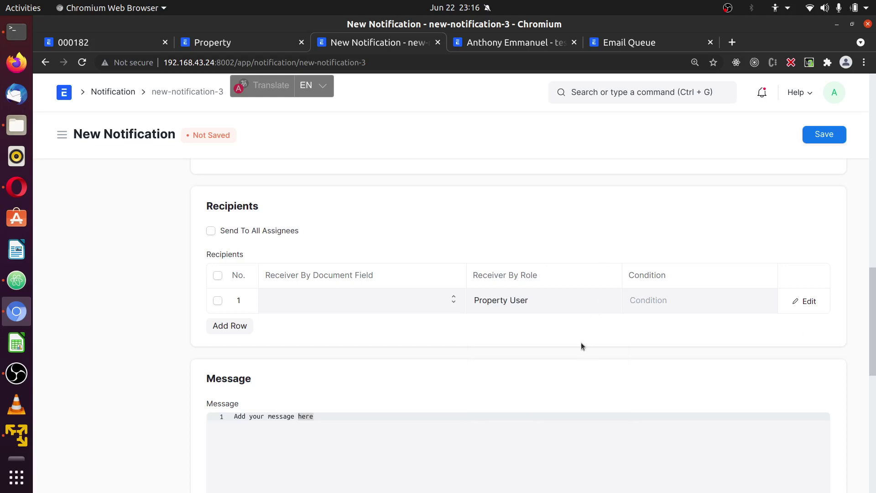
In the Property User recipient row's details, set the Condition to doc.worklow_state == 'Draft' and close the row.
click(809, 301)
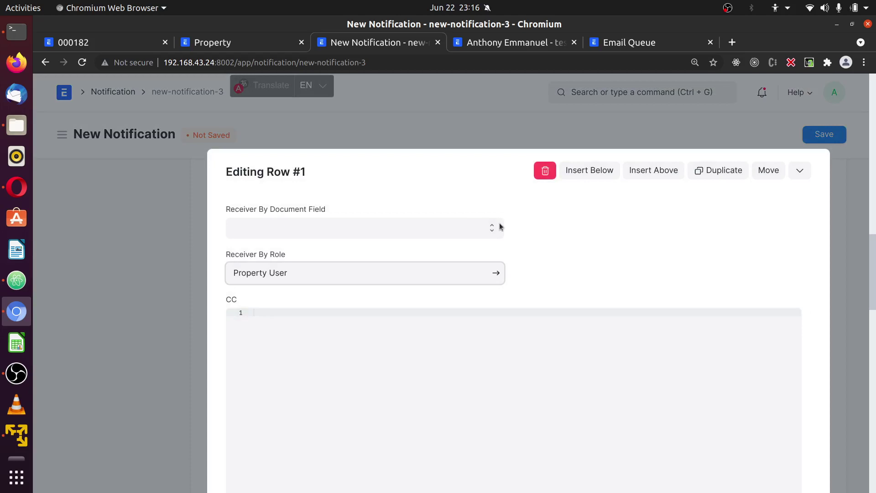
scroll(567, 251, down, 2)
click(367, 279)
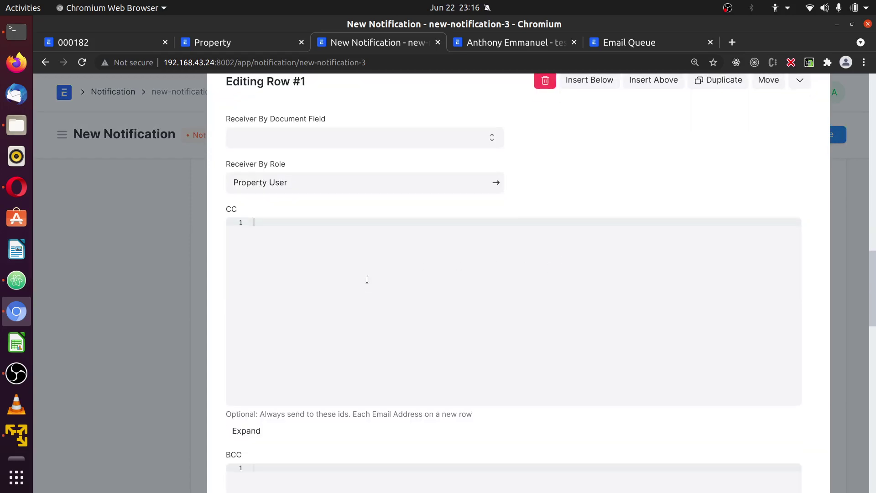
scroll(342, 274, down, 4)
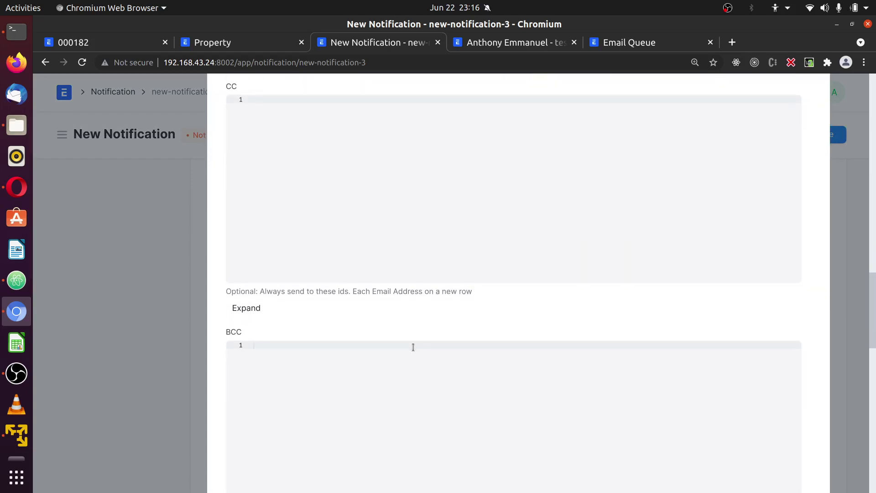
scroll(386, 342, down, 5)
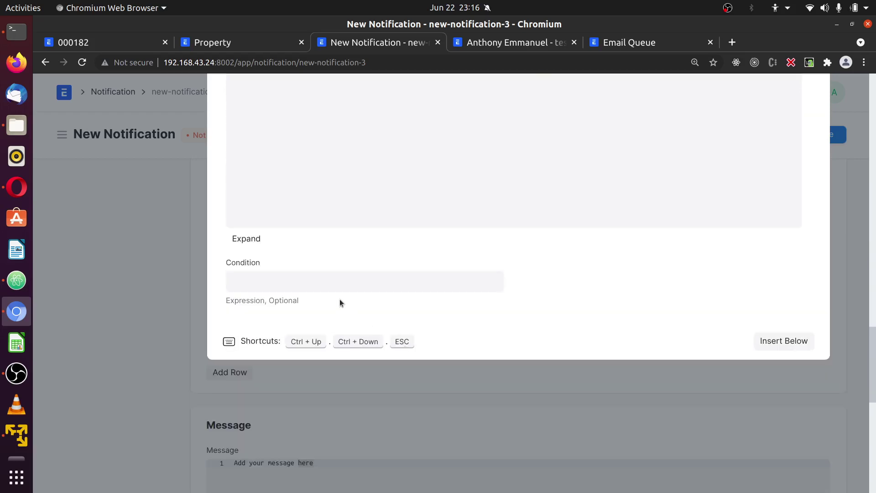
click(333, 280)
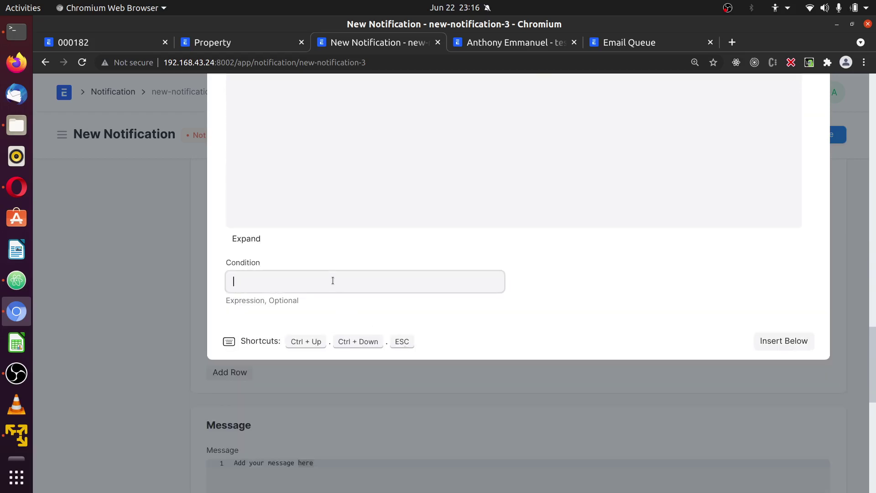
text(doc.word)
text(low_state=)
key(BackSpace)
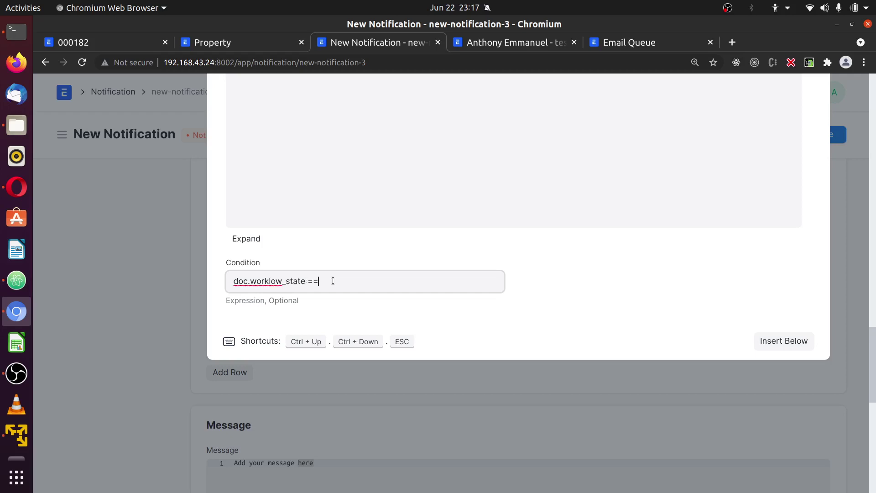
text(== 'Draft)
click(586, 291)
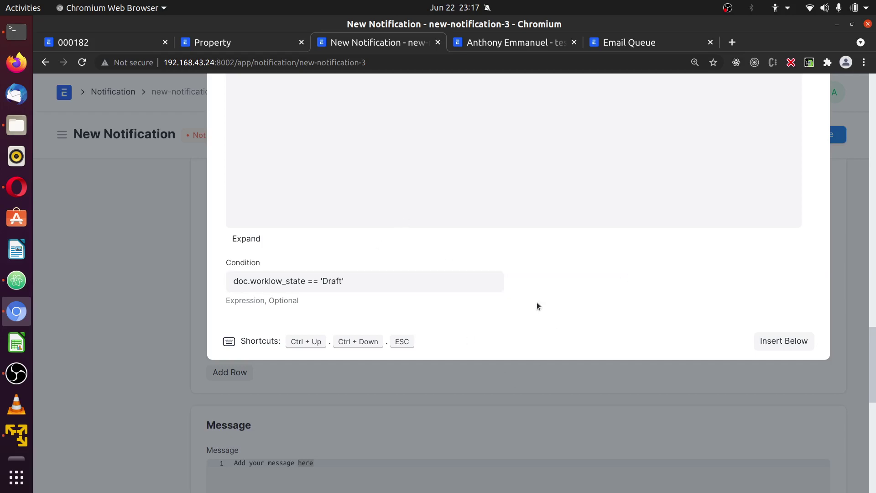
scroll(176, 329, up, 3)
click(149, 292)
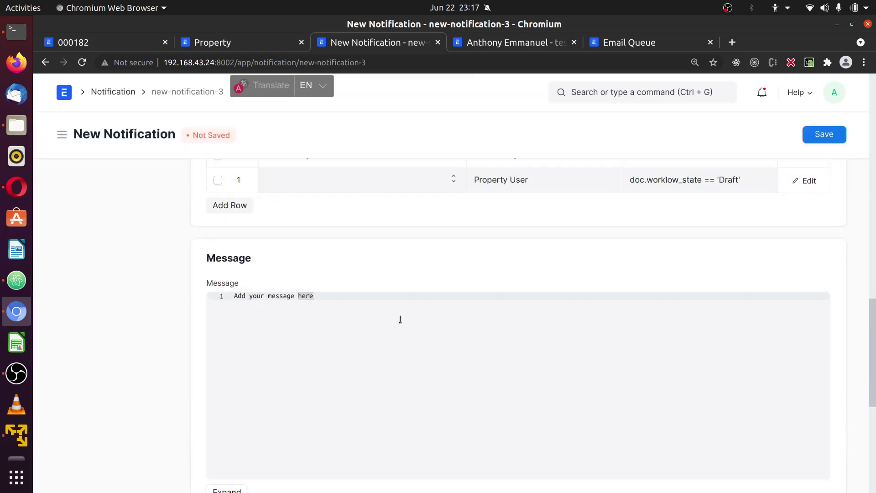
Replace the notification's placeholder message with "Your workflow state is {{doc.workflow}}".
scroll(400, 319, up, 2)
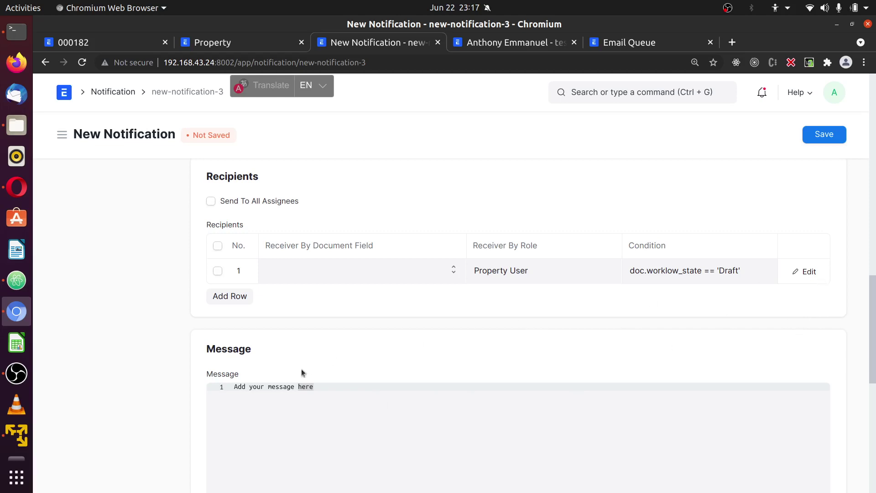
click(341, 385)
key(ctrl+a)
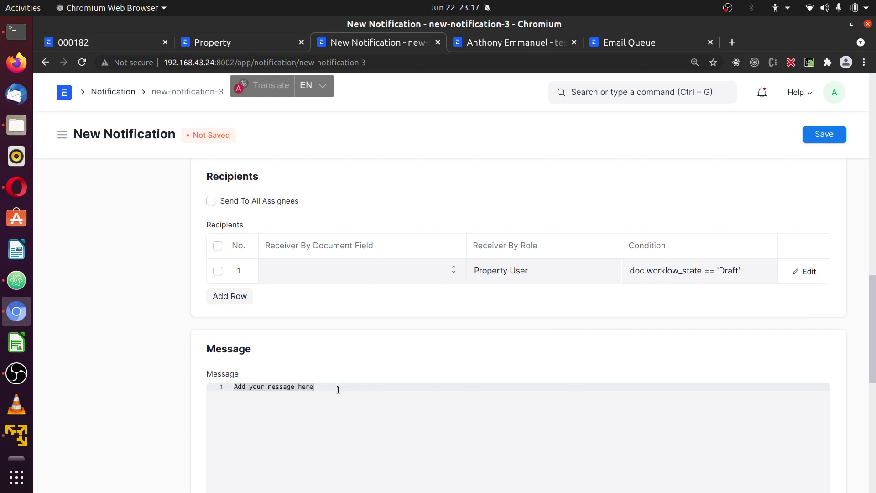
text(Your)
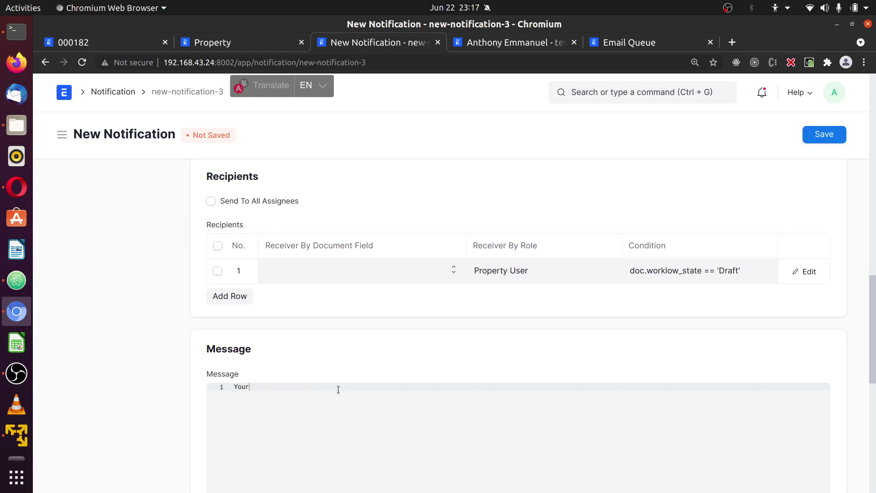
text( workflow state is {})
scroll(327, 370, down, 2)
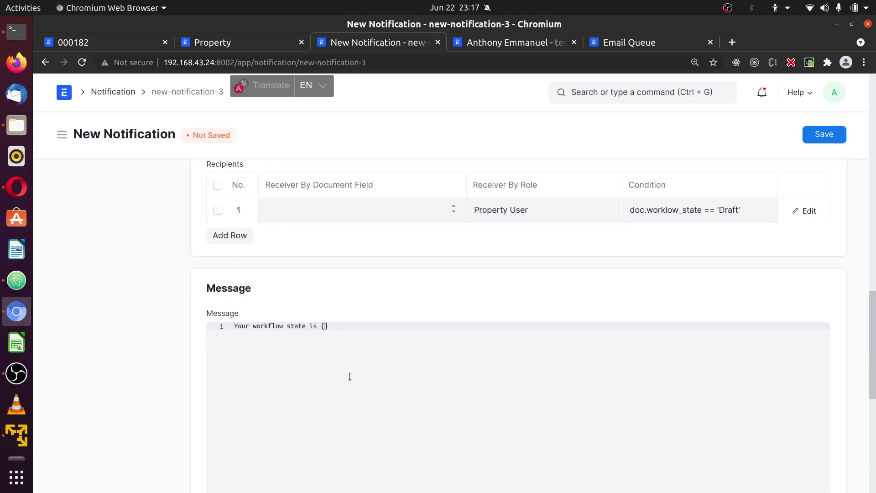
text({doc.wo)
text(rkflow)
Add a second recipient row for role Property Manager and give it a copy of the first row's condition, doc.worklow_state == 'Draft'.
scroll(420, 291, up, 1)
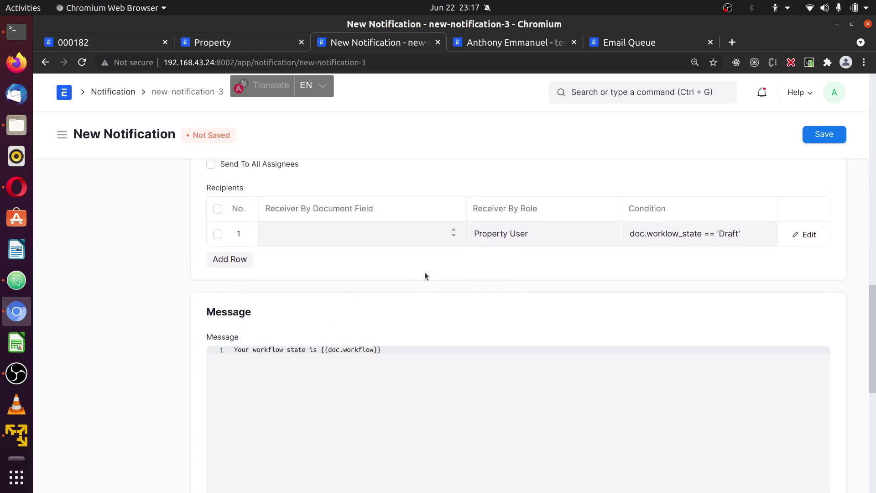
click(234, 265)
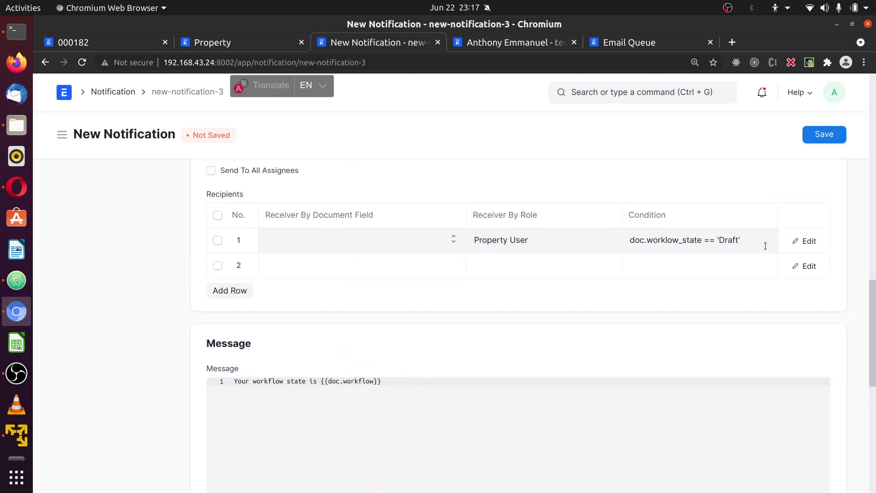
click(742, 240)
key(ctrl+a)
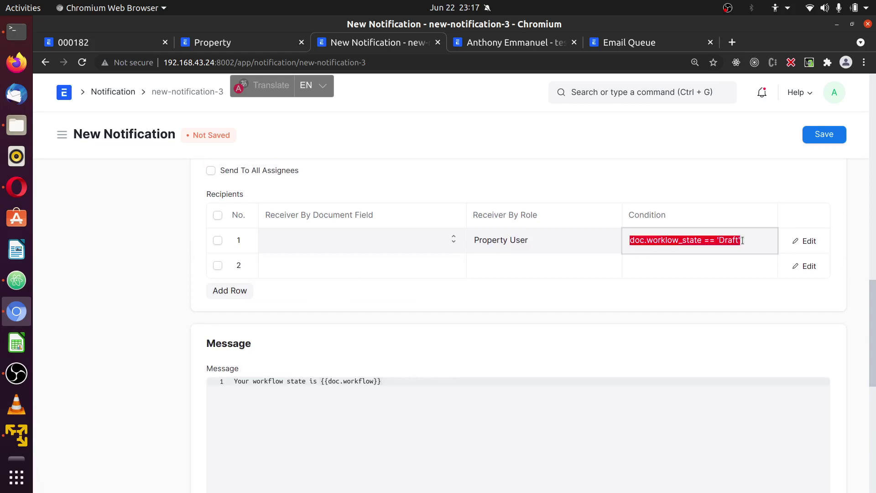
click(543, 265)
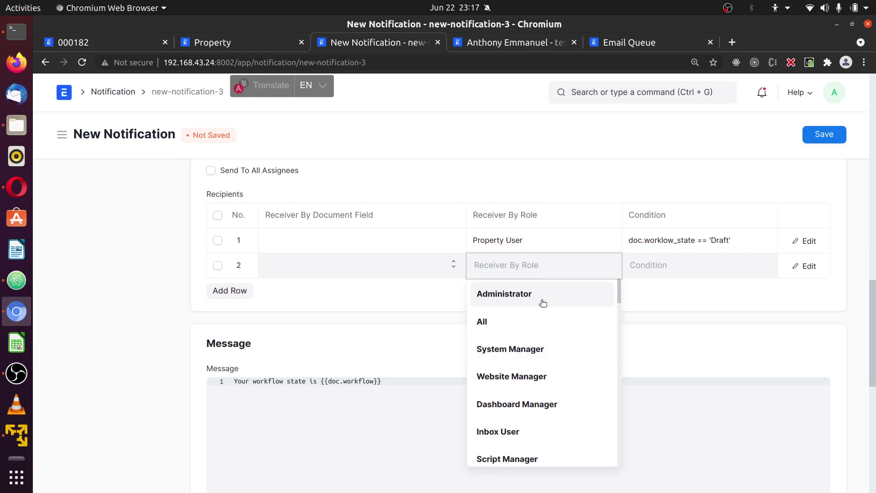
scroll(540, 319, down, 2)
text(p)
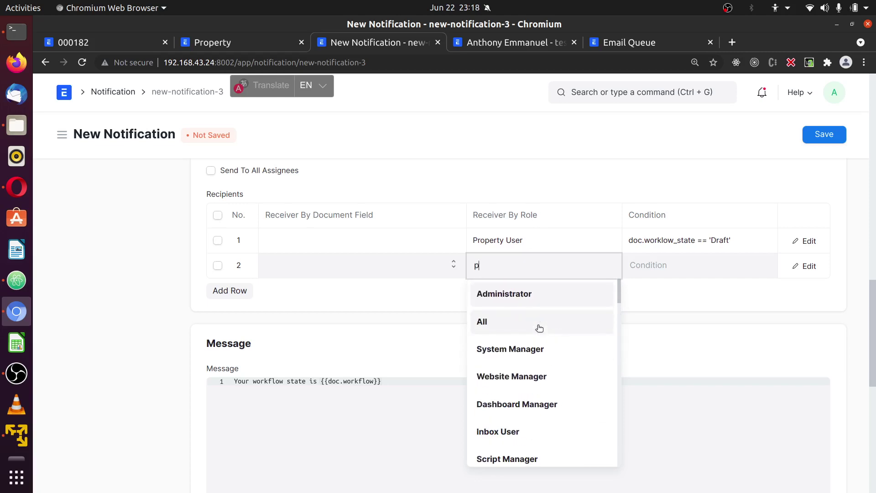
text(rop)
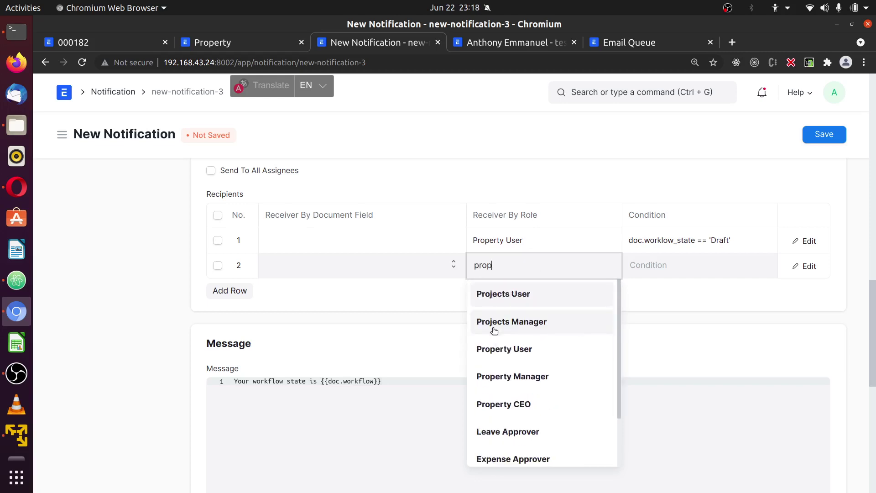
click(522, 326)
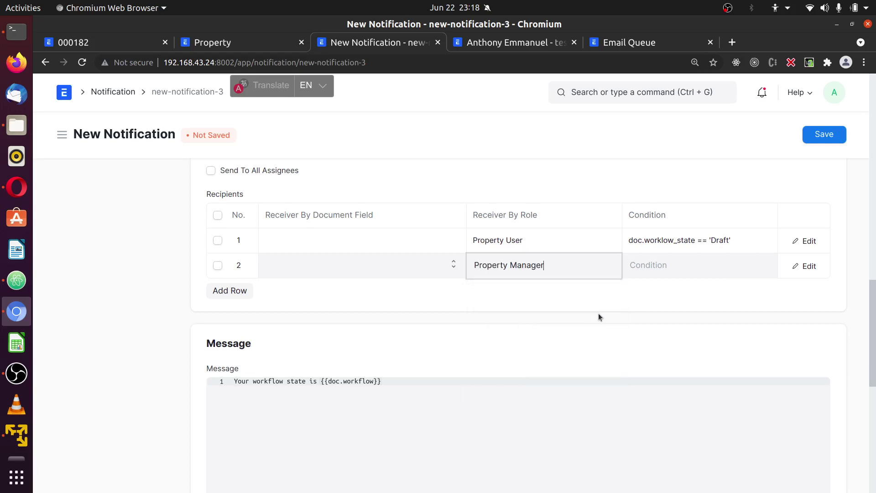
click(659, 261)
text(doc.workflow_state == 'Draft')
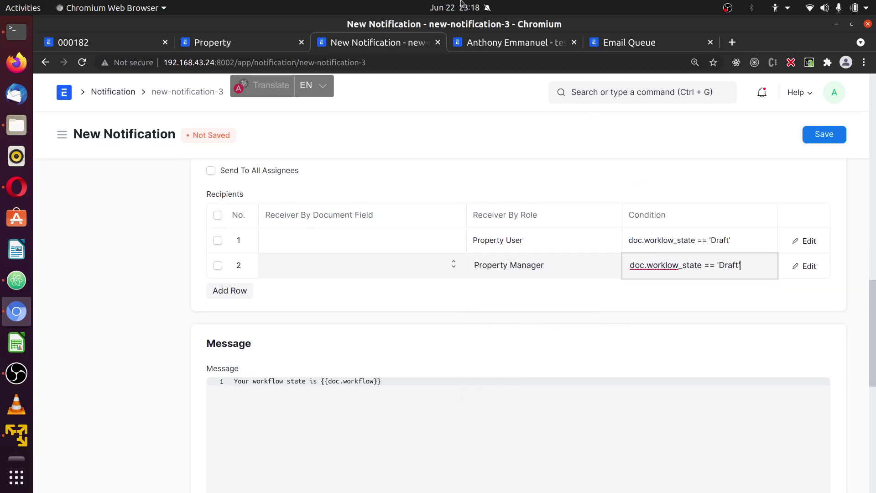
Copy the Pending Approval state name from the Property workflow and put it in place of Draft in the Property Manager row's condition.
click(245, 44)
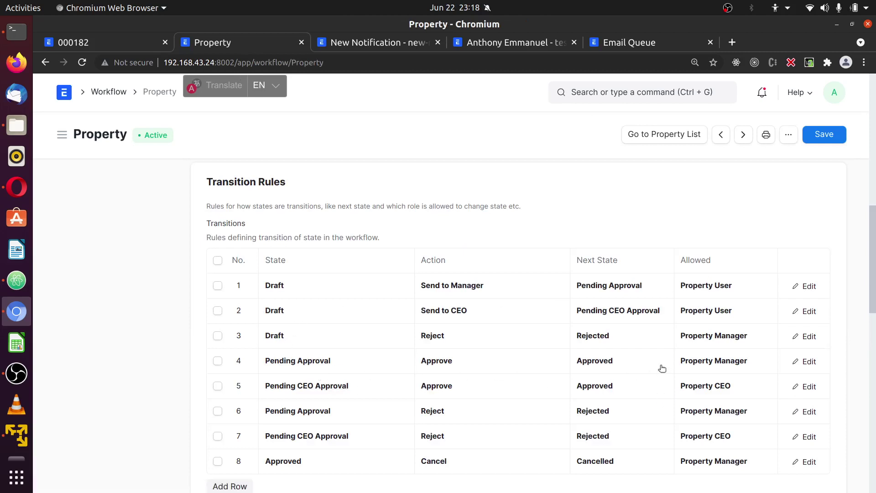
click(365, 361)
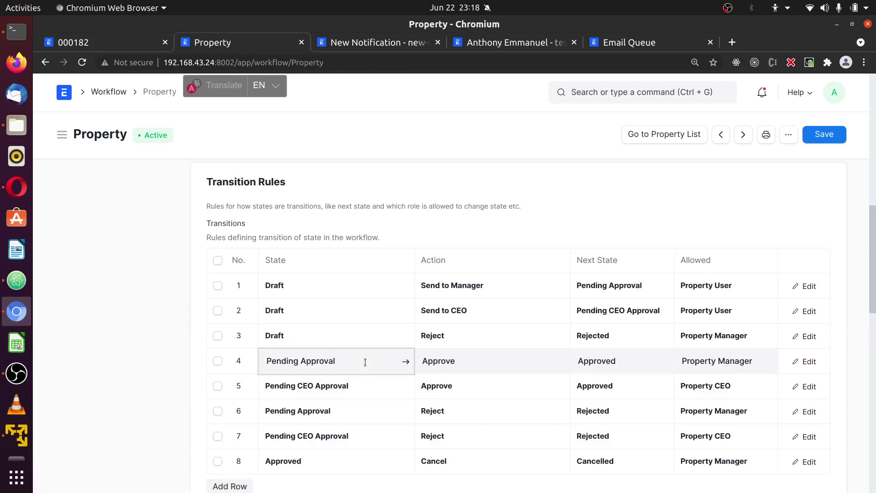
key(ctrl+a)
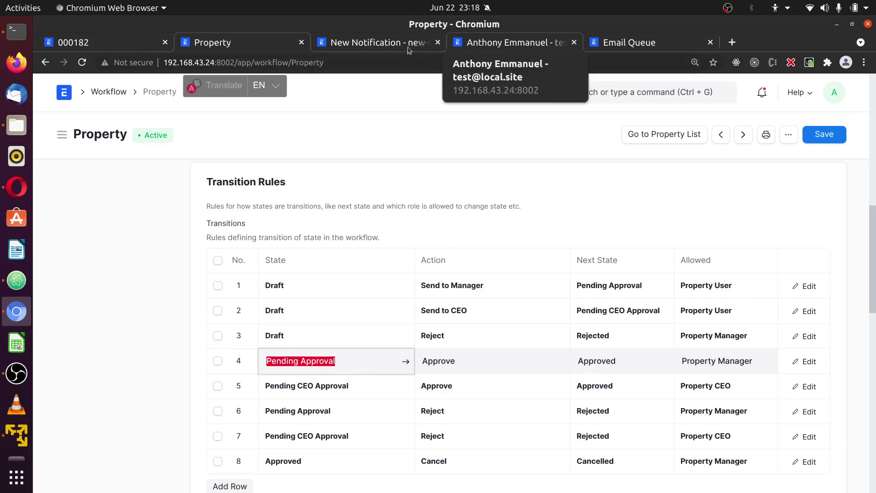
click(385, 45)
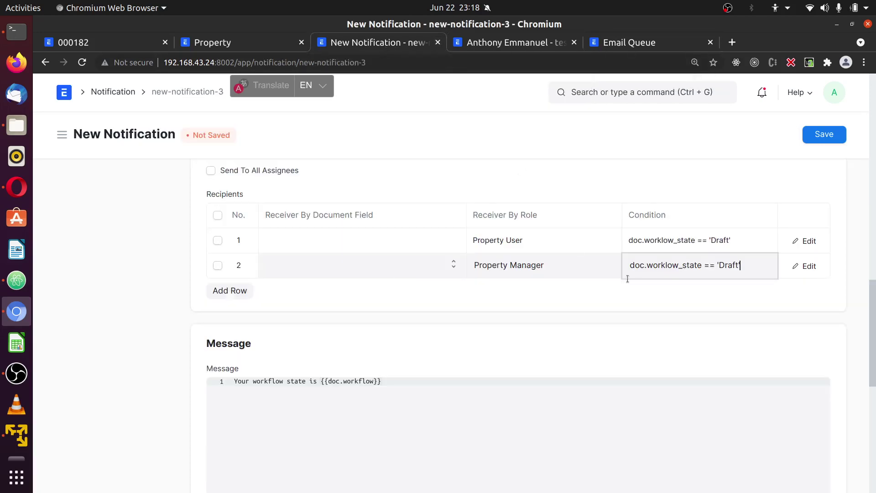
click(751, 274)
key(BackSpace)
key(BackSpace)
key(BackSpace)
text(Pending Approval)
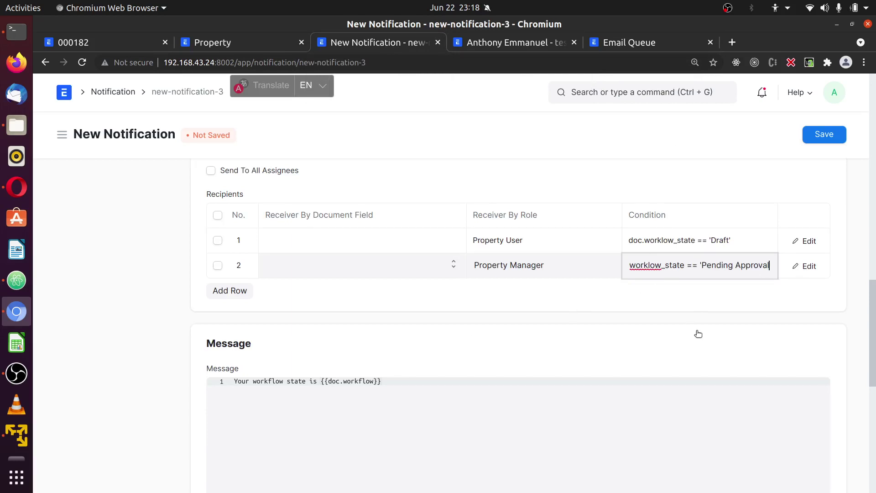
text(')
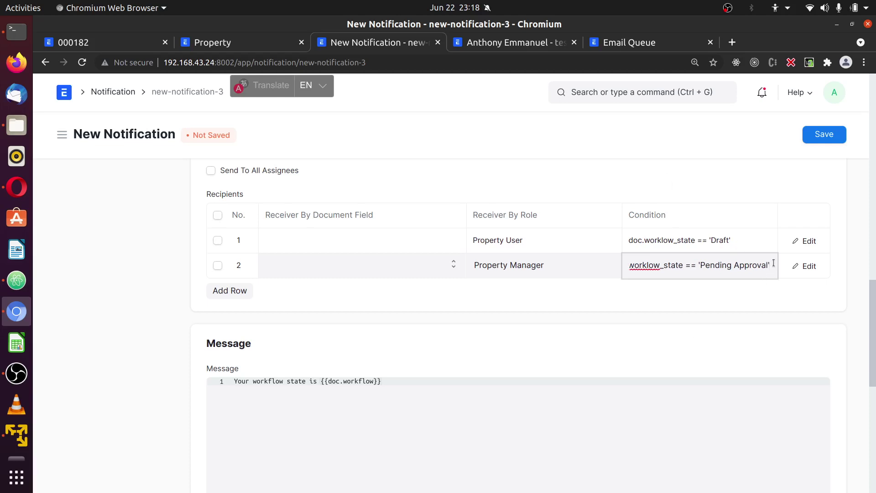
Add a third recipient row for role Property CEO and give it a copy of the Property Manager row's condition, doc.worklow_state == 'Pending Approval'.
key(ctrl+a)
click(228, 290)
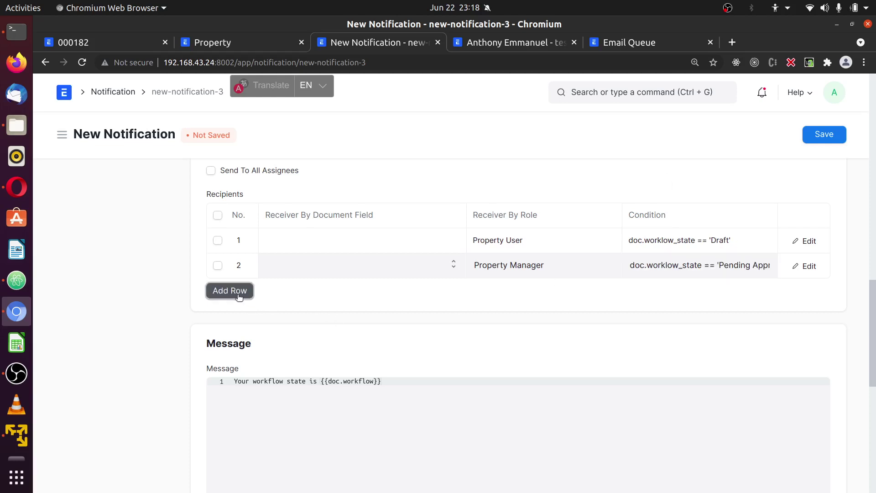
click(521, 291)
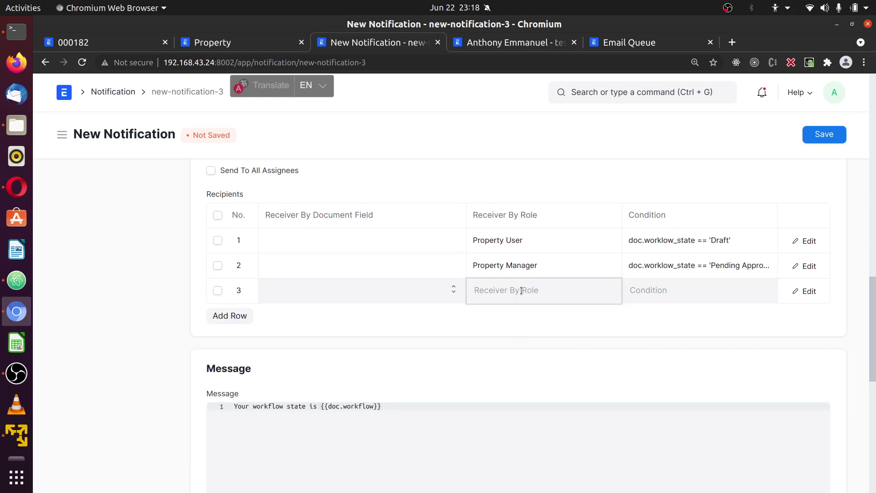
text(preo)
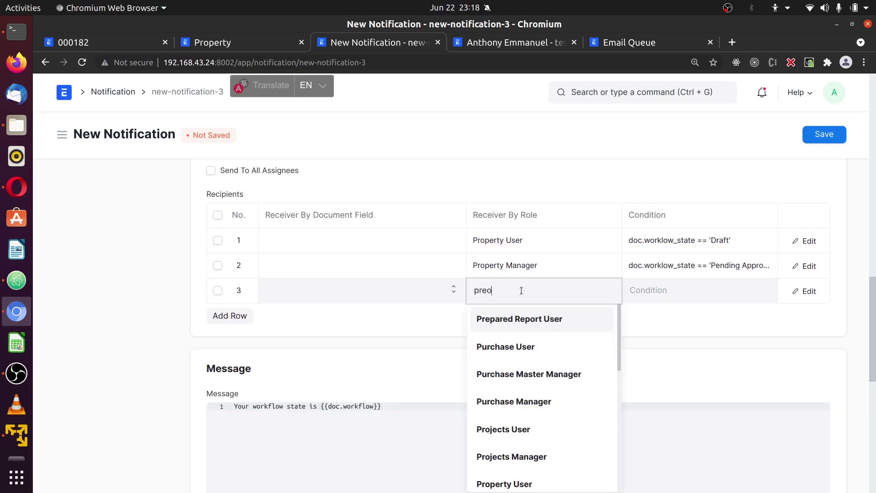
key(BackSpace)
text(p)
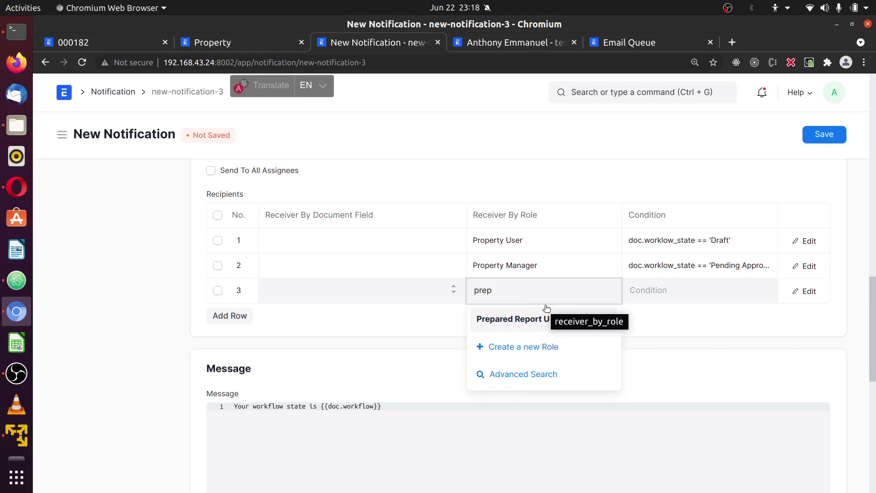
key(BackSpace)
text(p)
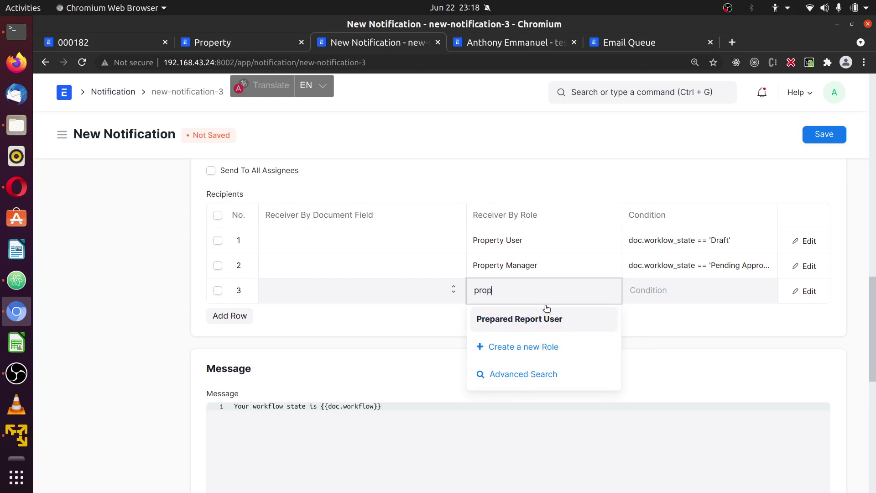
click(513, 379)
click(662, 292)
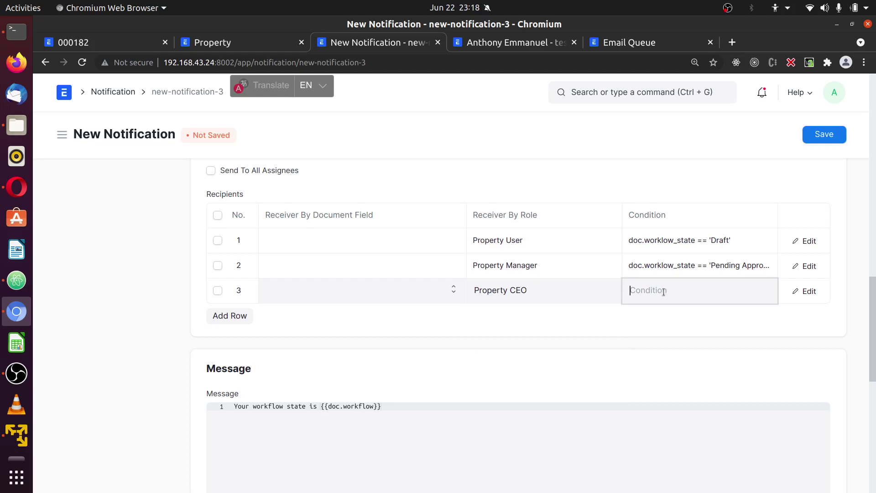
text(doc.workflow_state == 'Pending Approval')
Copy the Pending CEO Approval state name from the Property workflow's transition rules and return to the new notification.
click(241, 39)
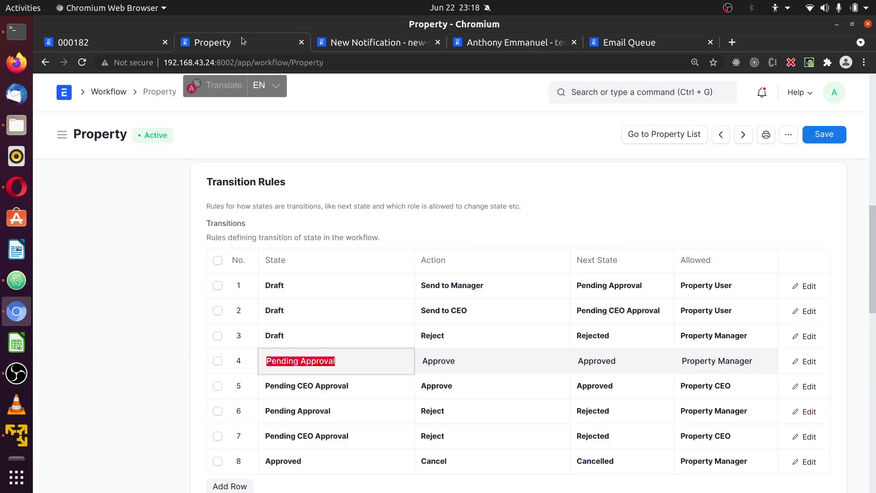
click(371, 383)
key(ctrl+c)
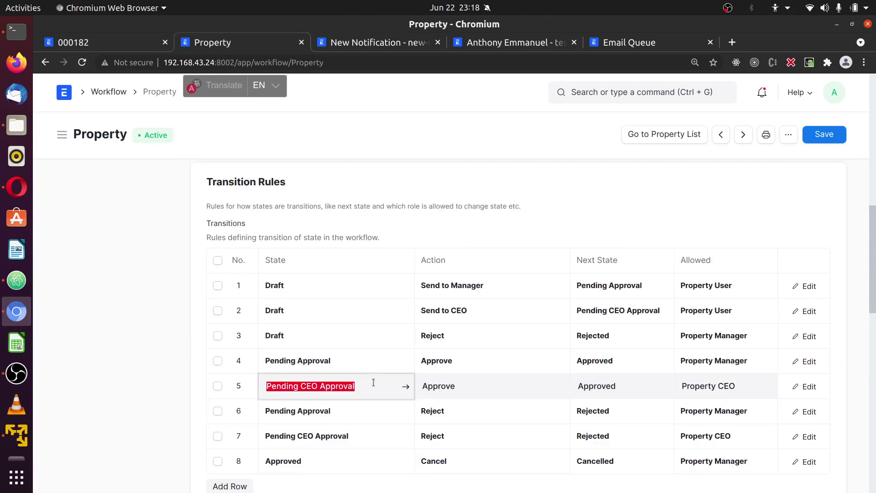
click(384, 45)
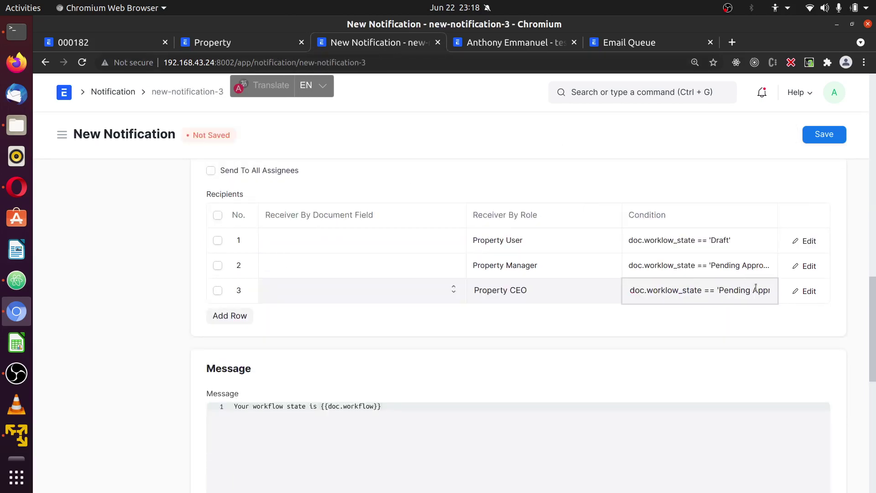
In the Property CEO row's details, replace the condition's state with the copied name, giving doc.worklow_state == 'Pending CEO Approval', and close the row.
click(809, 291)
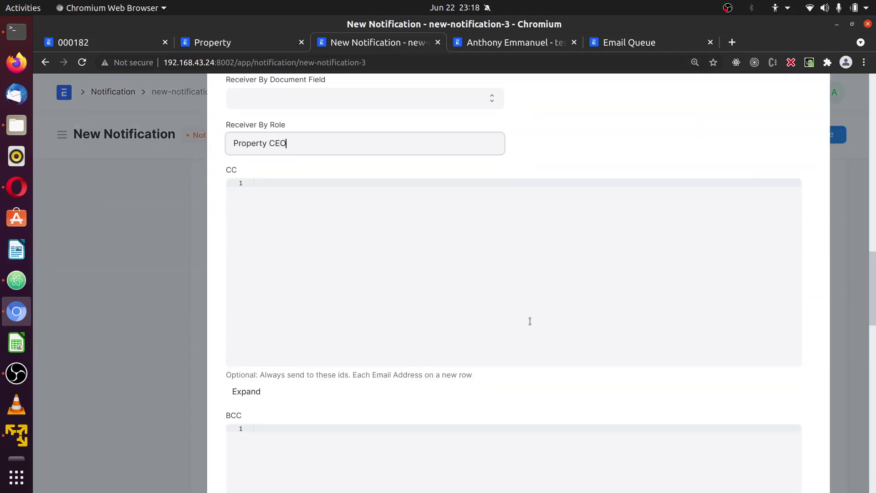
scroll(529, 321, down, 9)
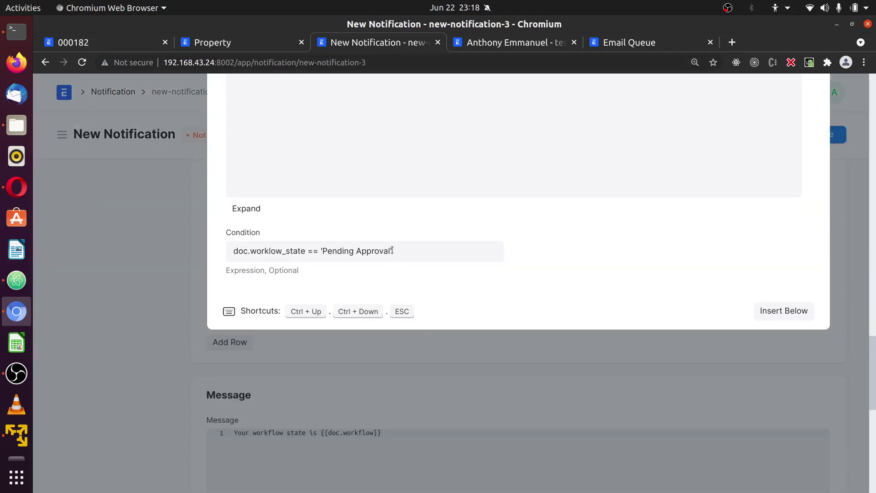
click(390, 250)
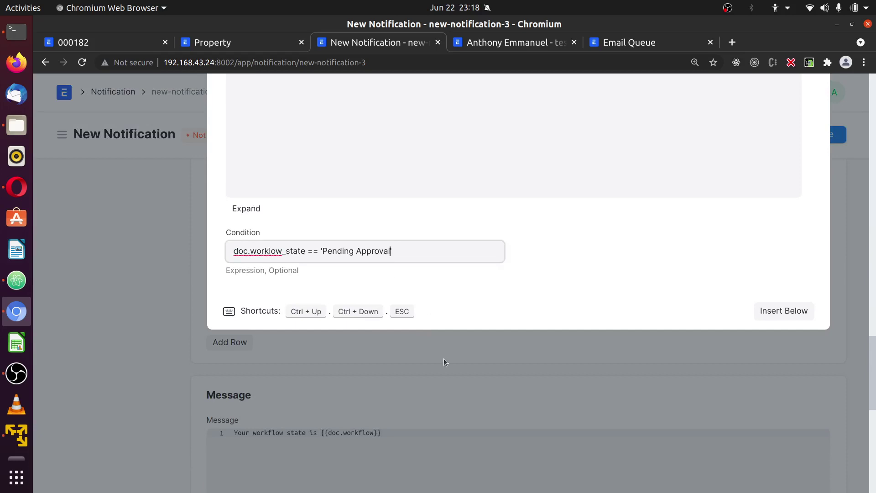
key(BackSpace)
key(BackSpace)
key(BackSpace)
key(BackSpace)
key(BackSpace)
key(BackSpace)
key(BackSpace)
key(BackSpace)
key(BackSpace)
key(BackSpace)
key(BackSpace)
key(BackSpace)
key(BackSpace)
key(BackSpace)
key(BackSpace)
key(BackSpace)
key(BackSpace)
key(ctrl+v)
text(')
click(562, 272)
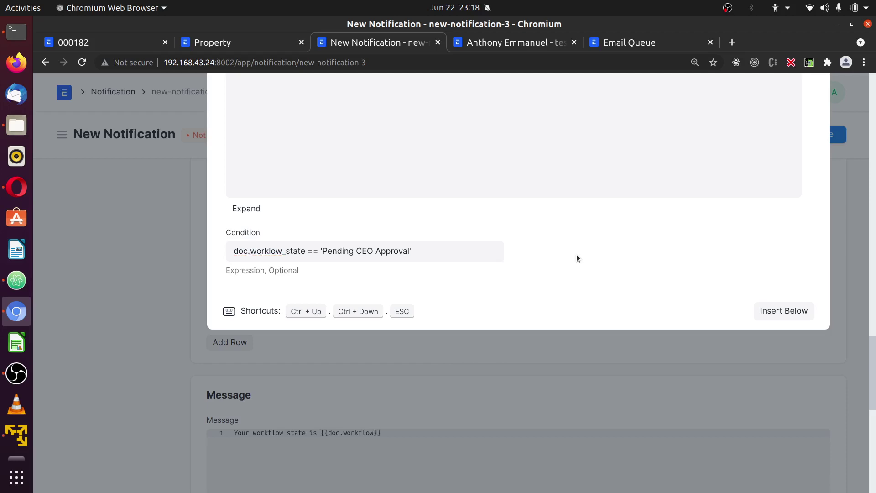
click(165, 277)
Review the notification's recipient rows, its message text and the message example below it.
scroll(168, 281, up, 10)
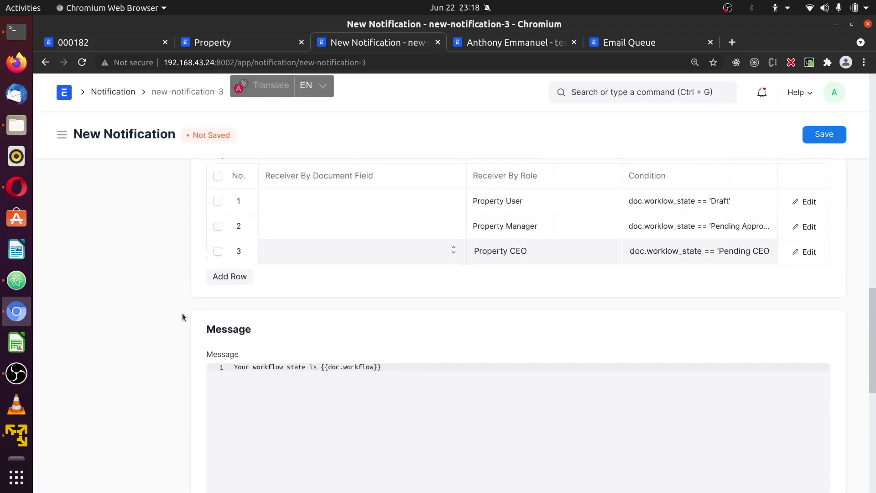
scroll(340, 291, down, 4)
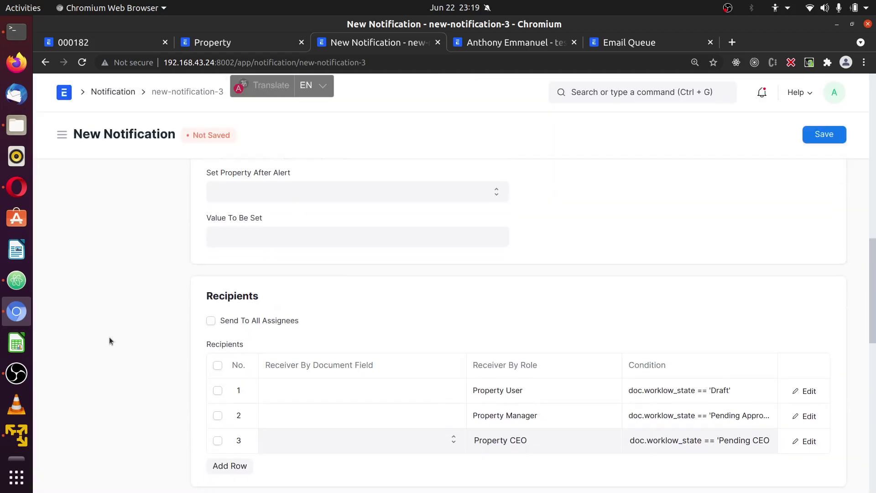
scroll(402, 369, down, 3)
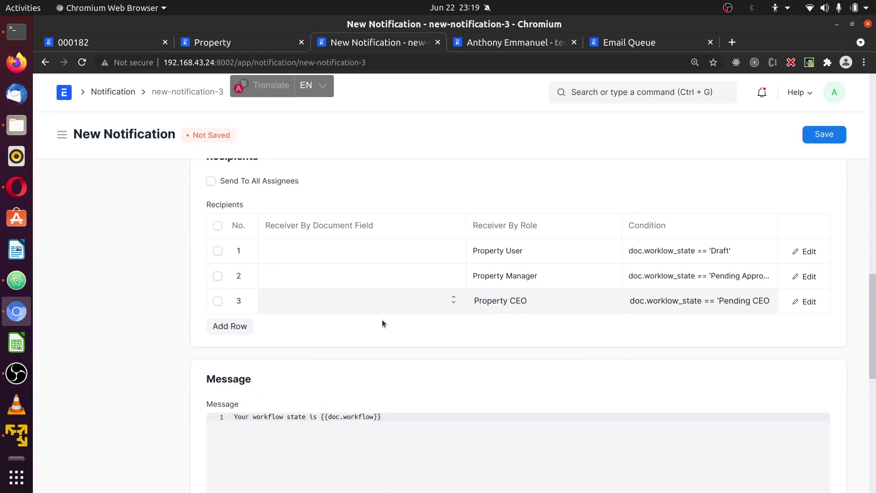
scroll(313, 320, down, 3)
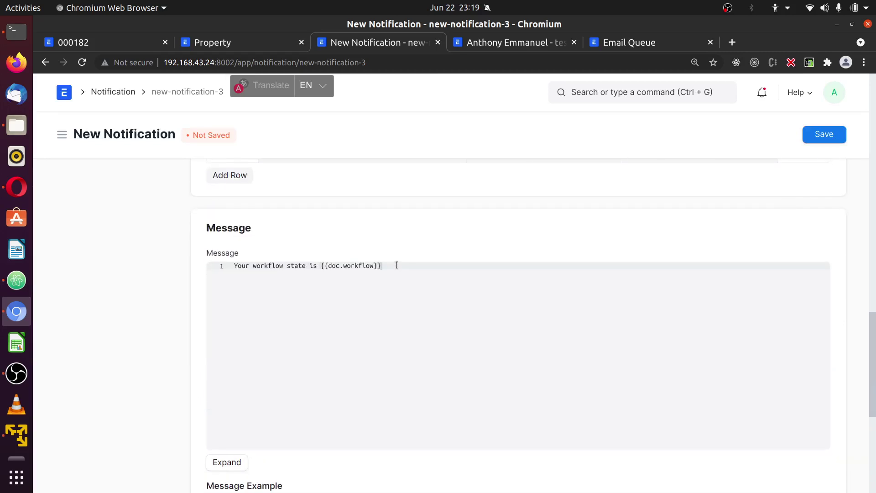
drag(396, 265, 164, 285)
scroll(254, 348, down, 3)
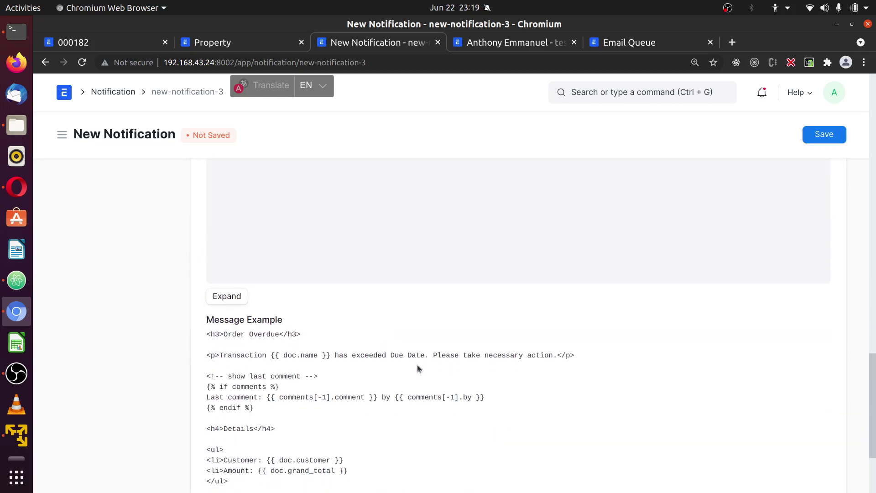
scroll(566, 343, down, 2)
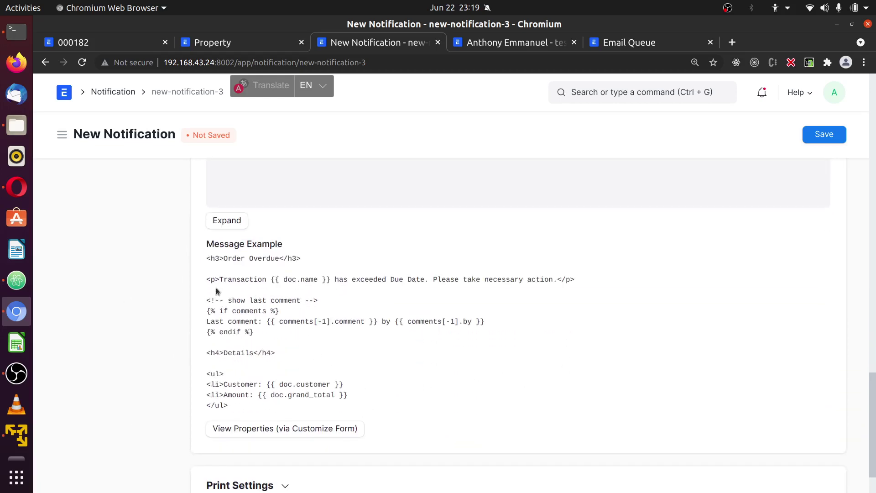
drag(207, 259, 689, 348)
scroll(752, 342, down, 1)
scroll(812, 255, up, 1)
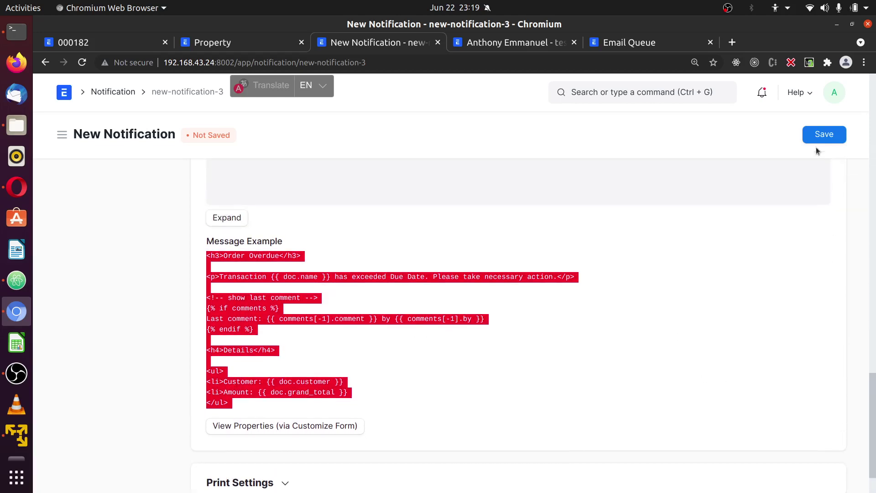
Save the new Property workflow notification.
click(821, 135)
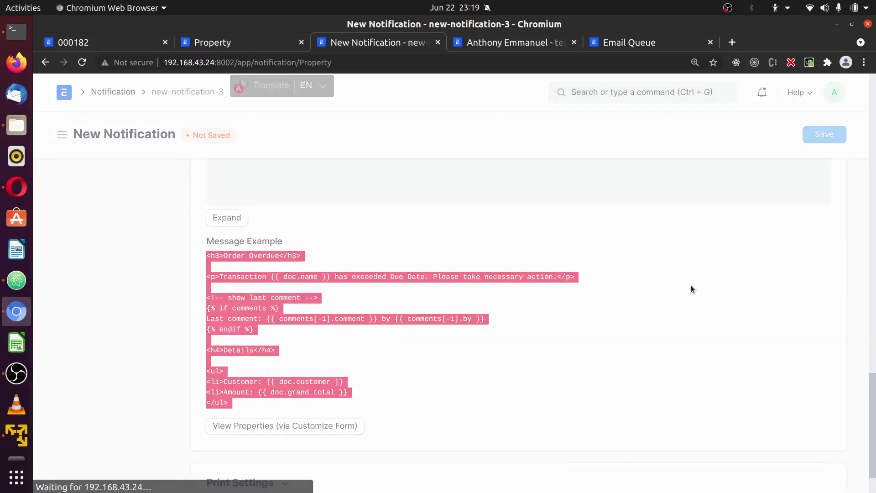
click(144, 230)
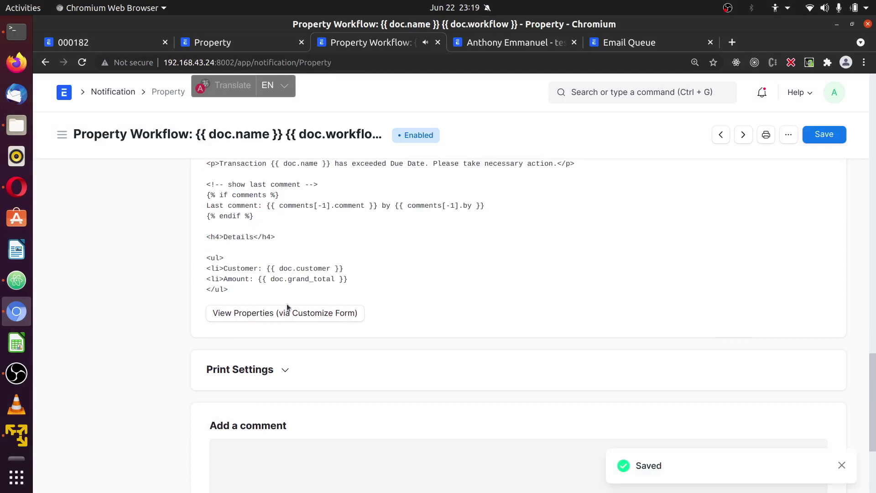
Review the saved notification's subject, alert trigger, document type, recipient conditions and message.
scroll(408, 326, up, 3)
scroll(417, 317, up, 10)
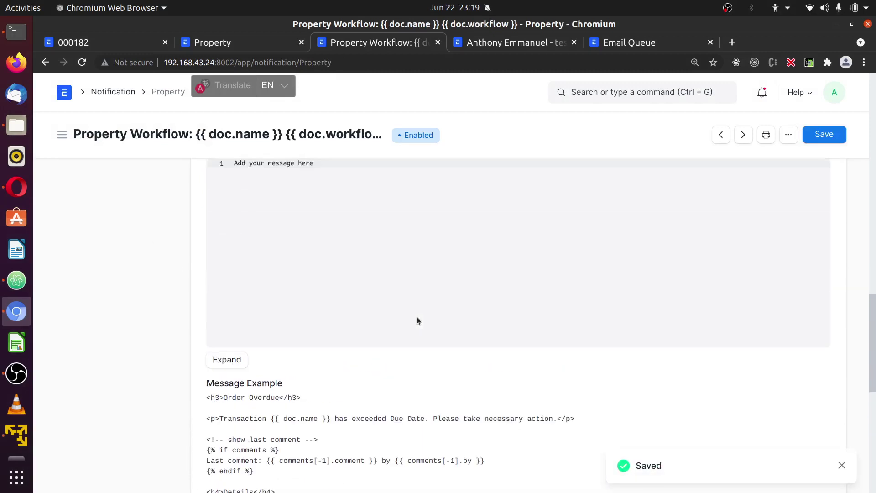
scroll(419, 316, up, 6)
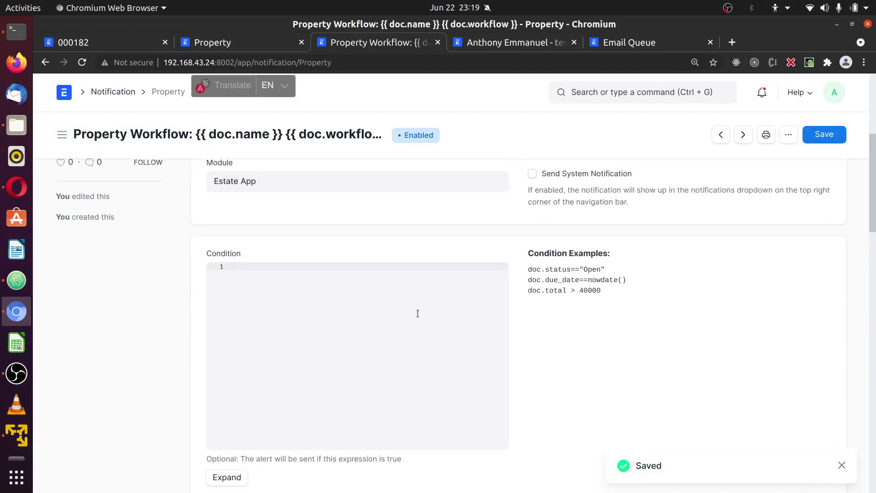
scroll(420, 260, up, 3)
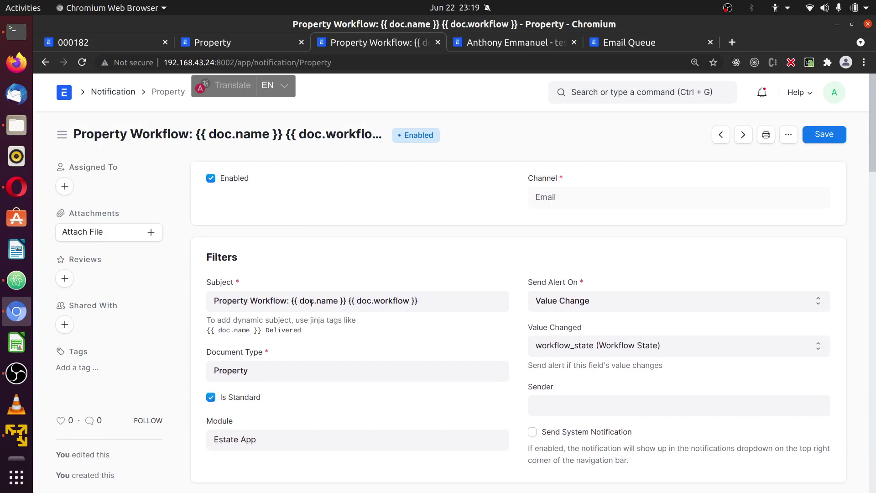
click(379, 302)
double_click(379, 302)
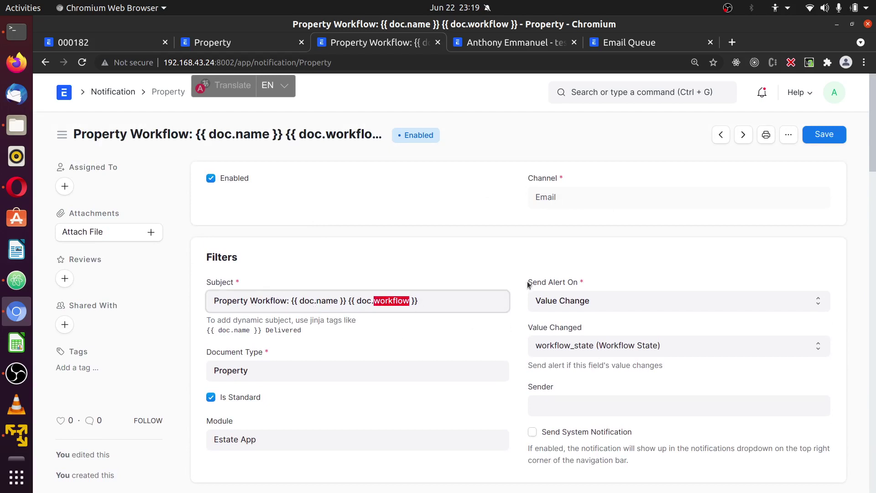
click(540, 262)
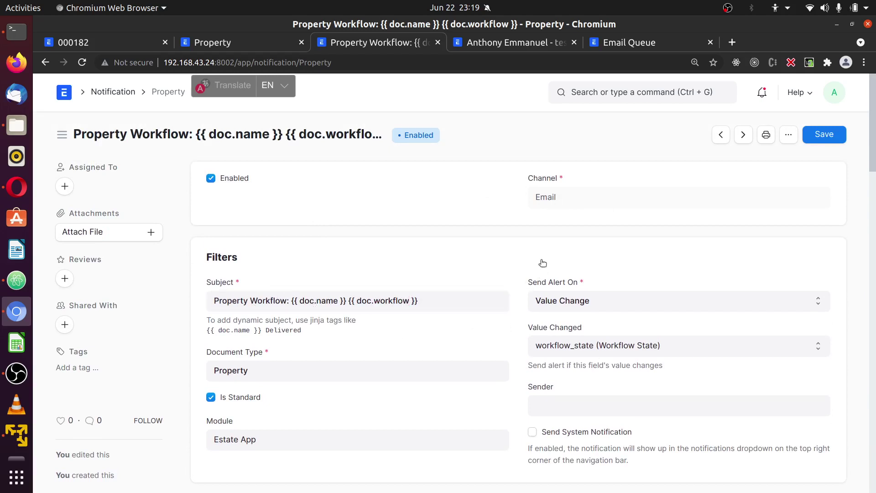
click(688, 299)
click(675, 224)
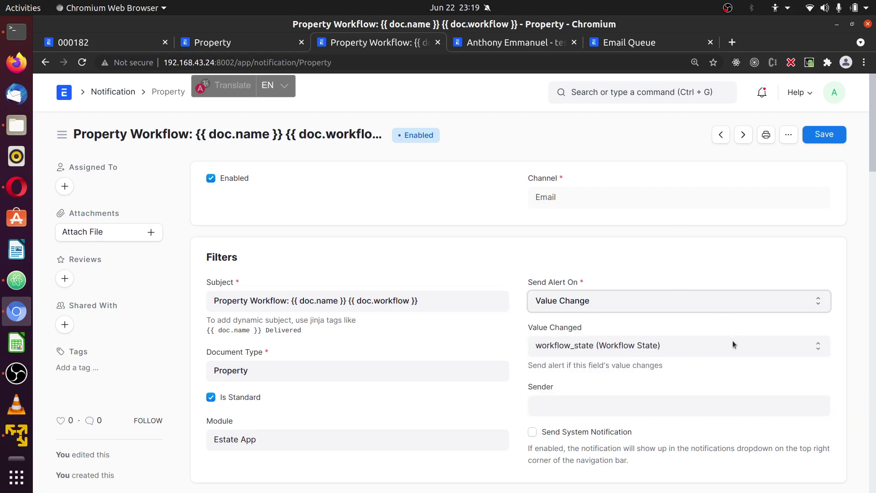
scroll(507, 404, down, 3)
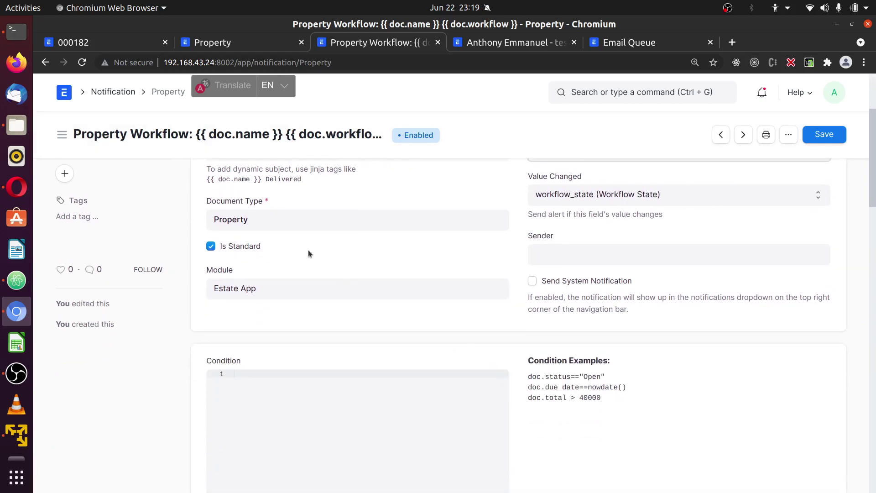
click(271, 217)
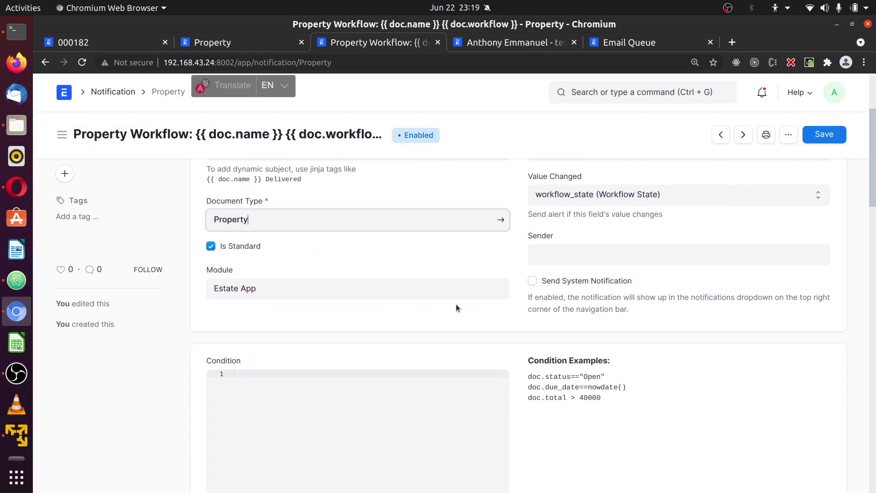
scroll(456, 304, down, 6)
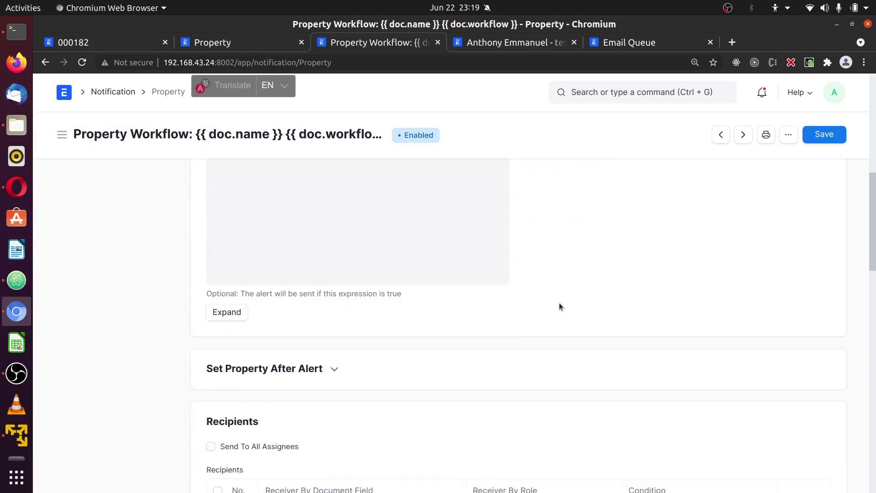
scroll(561, 303, down, 4)
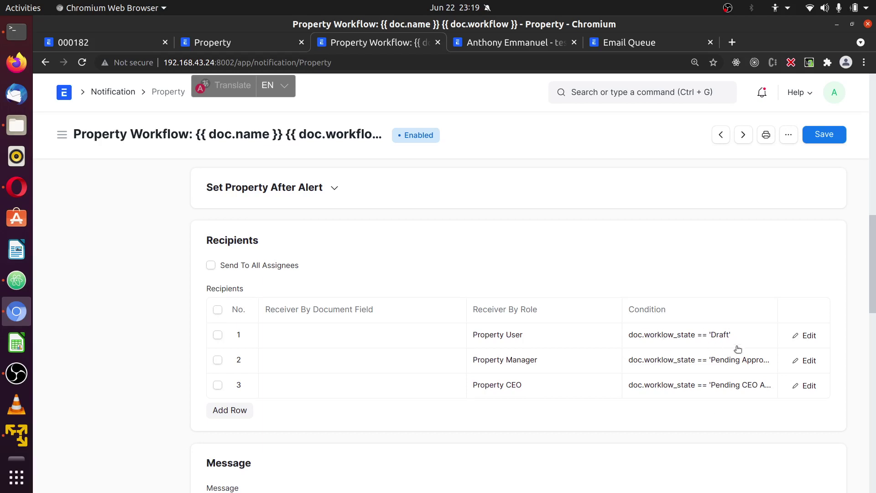
scroll(696, 372, down, 2)
scroll(694, 369, down, 5)
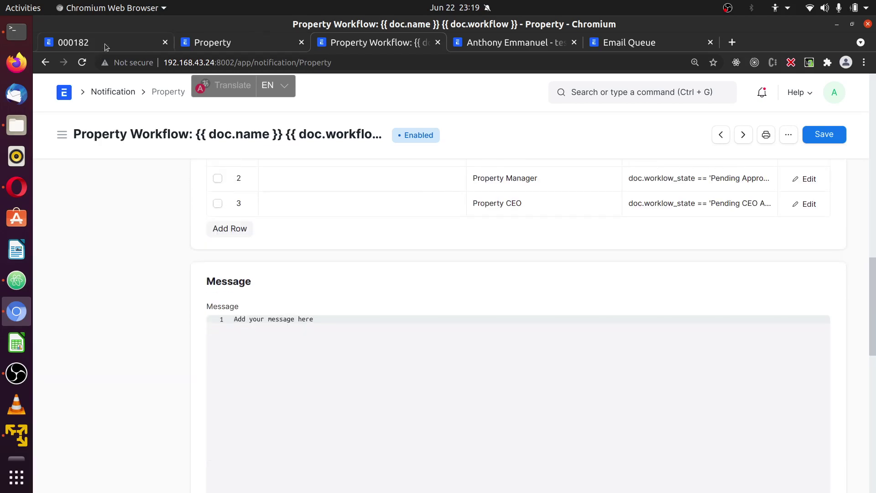
Check the Property roles assigned to the test user and go to the Property record 000182.
click(510, 44)
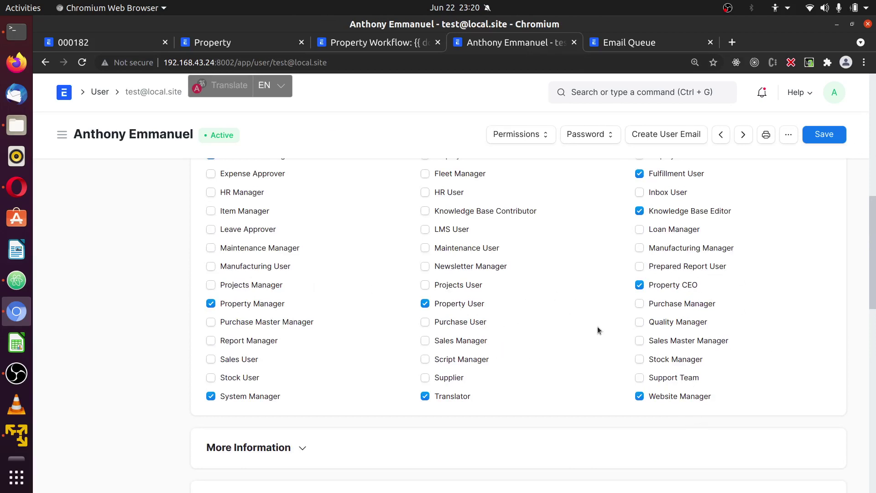
click(105, 44)
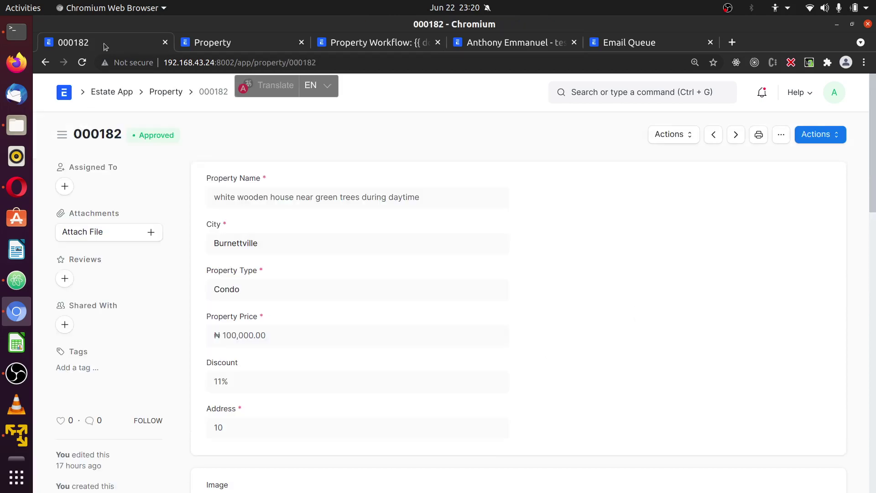
Go back to the Property list and open the draft record 000174, dismissing the geolocation alert.
click(166, 92)
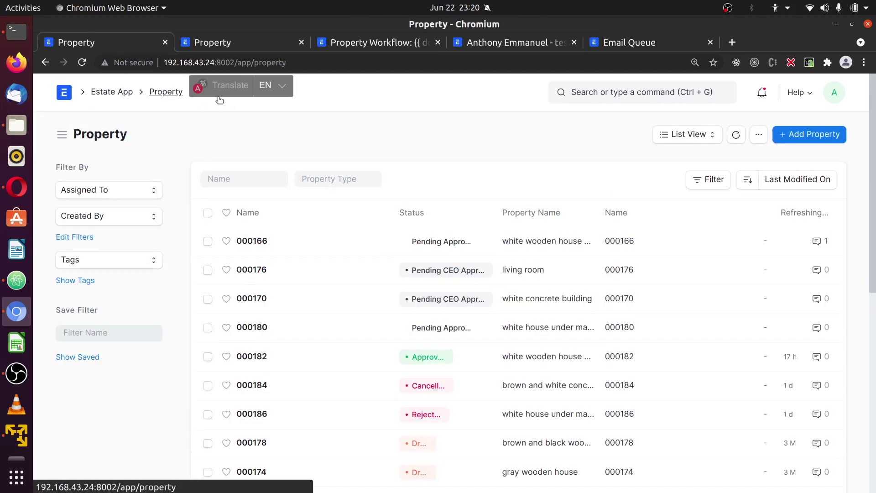
scroll(479, 254, down, 3)
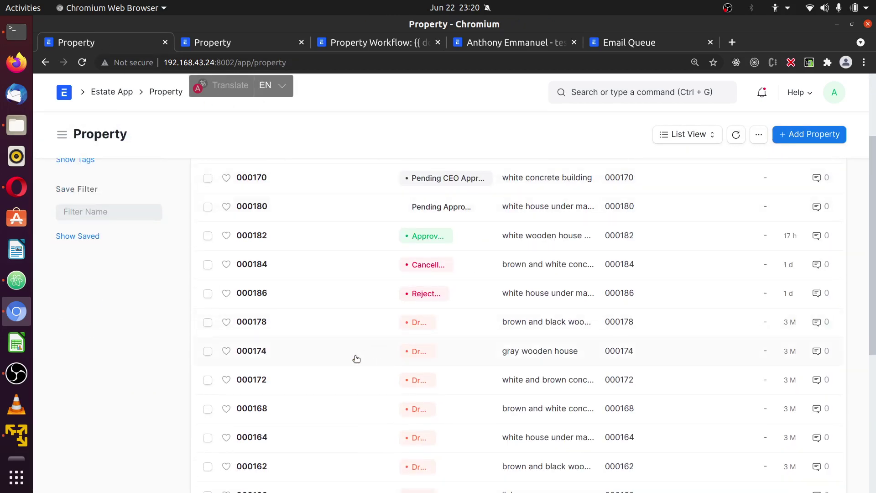
click(258, 352)
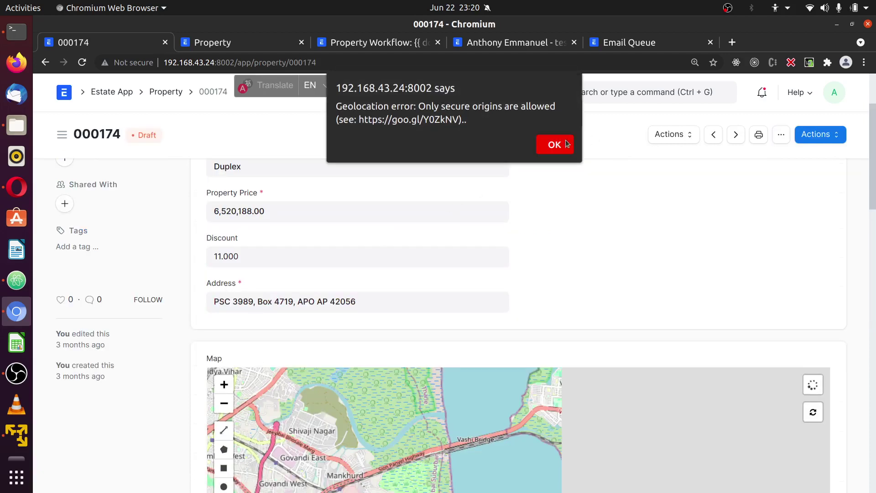
click(554, 144)
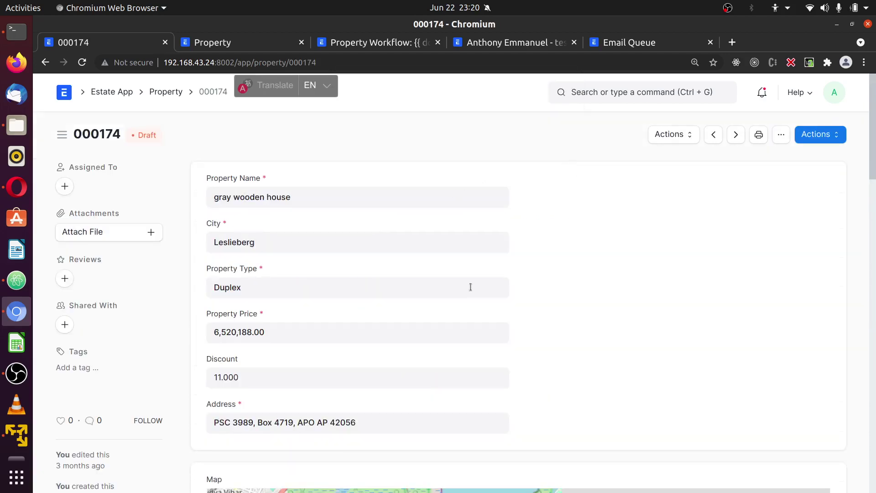
Set the Property Price of record 000174 to 25000 and save the record.
scroll(281, 266, down, 3)
click(284, 217)
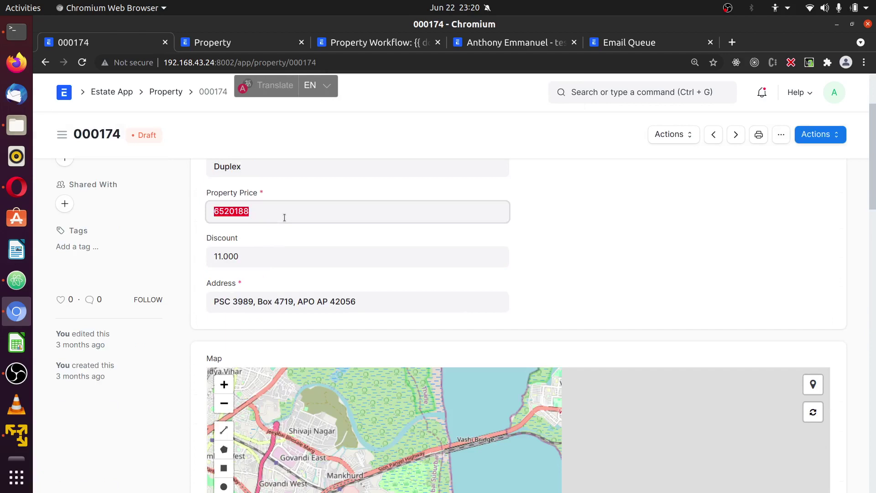
text(25000)
click(703, 252)
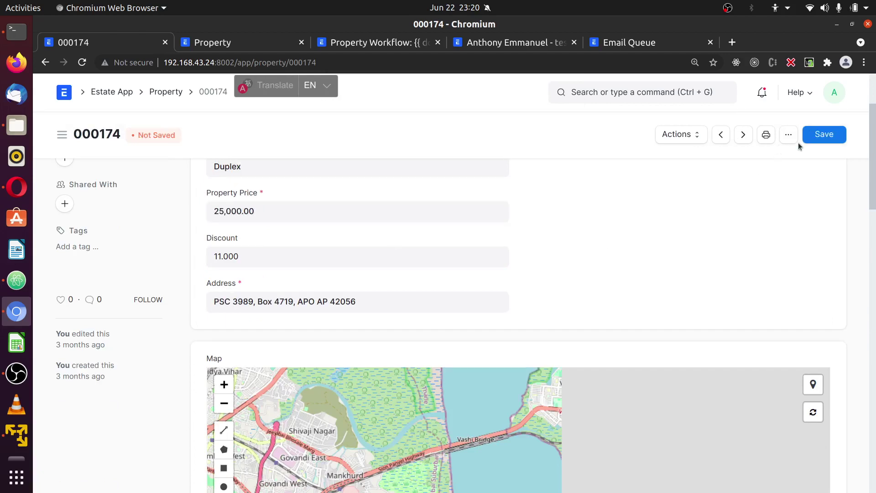
click(824, 134)
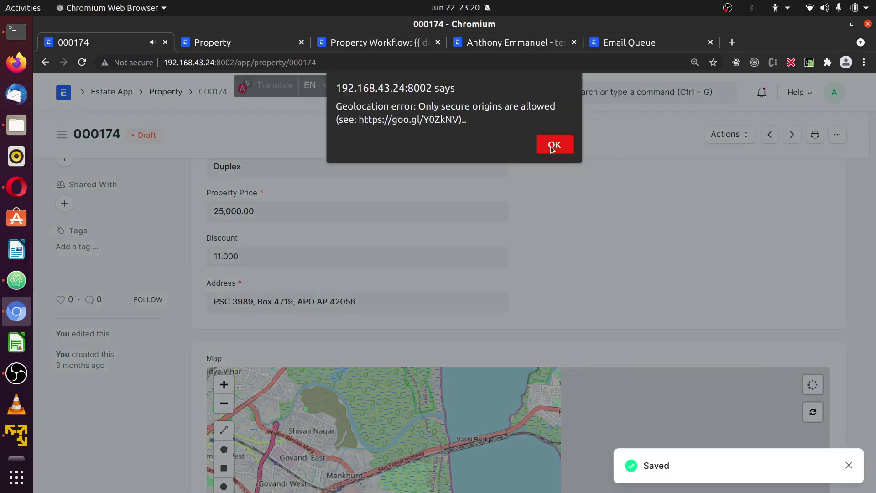
click(552, 149)
click(610, 108)
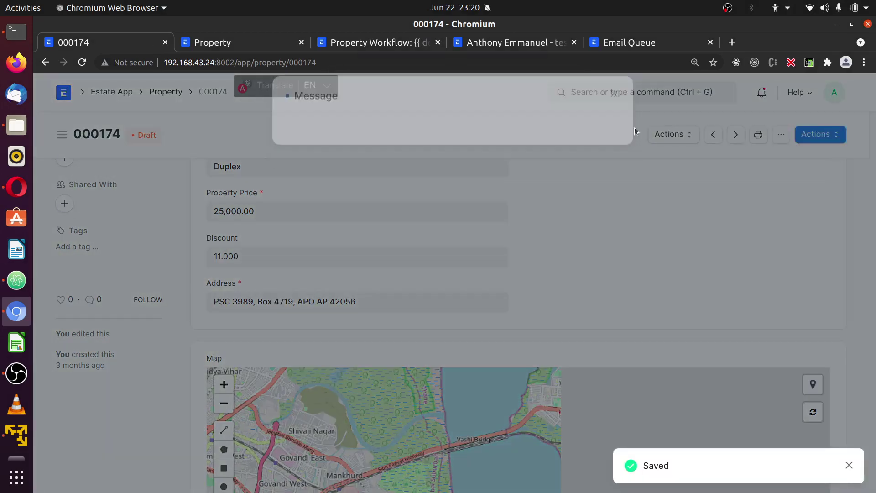
Check which workflow actions the draft property offers and refresh the Email Queue list.
click(816, 137)
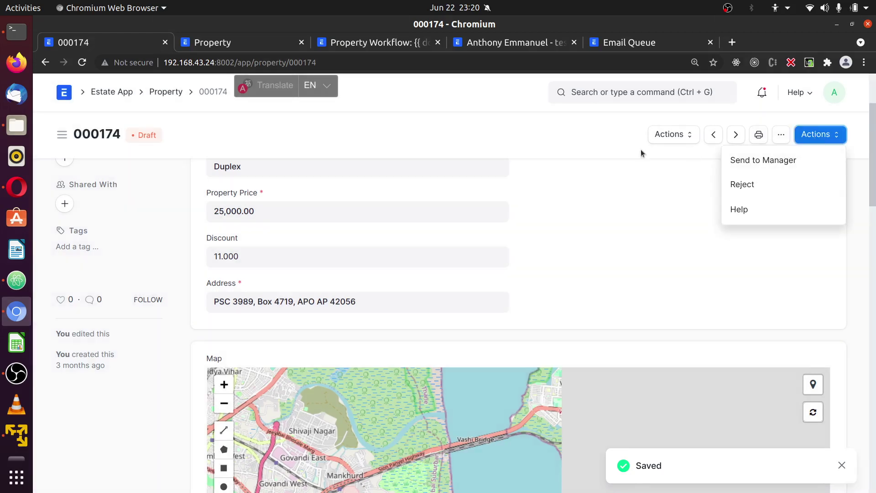
click(564, 132)
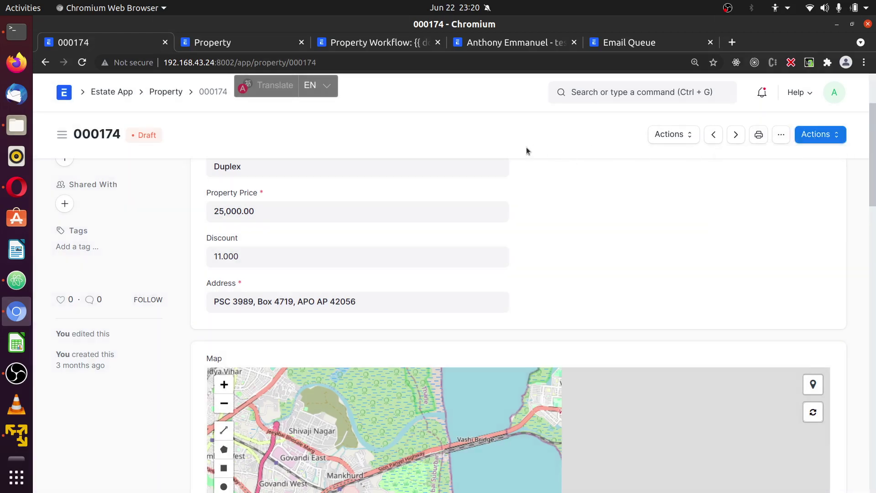
click(627, 43)
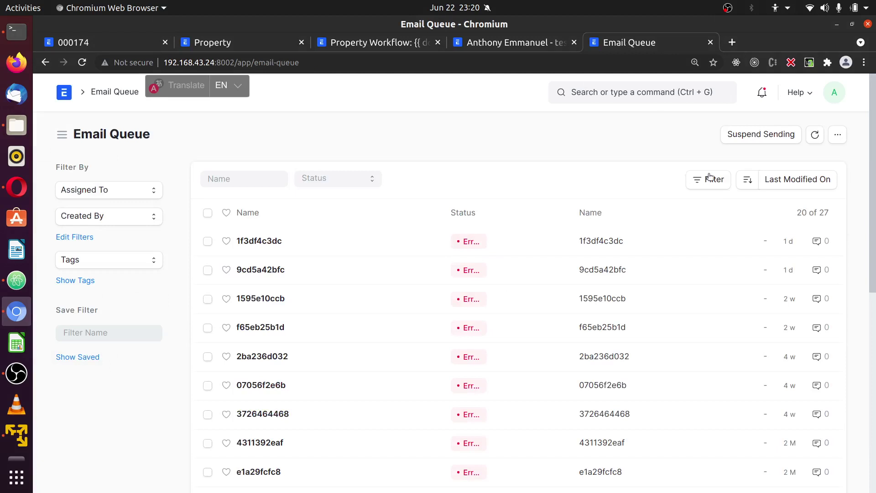
click(816, 135)
Send property 000174 to the manager through its workflow action and check its new workflow state.
click(120, 40)
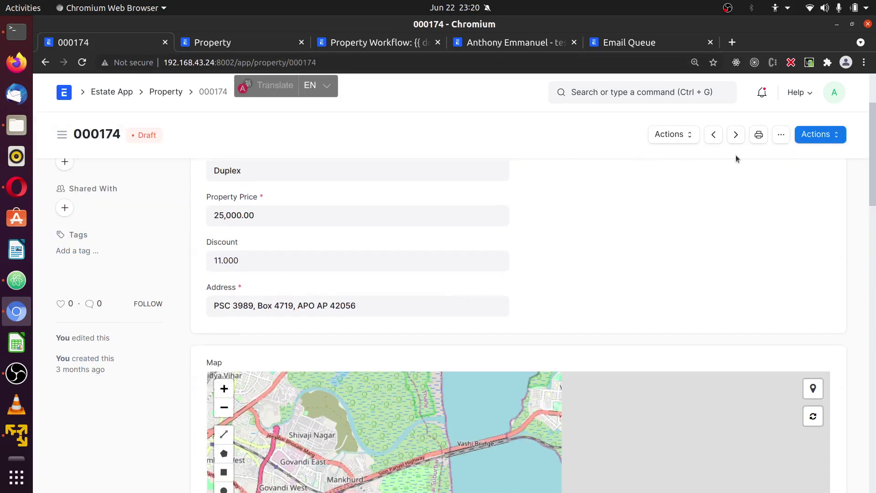
scroll(736, 155, up, 2)
click(817, 137)
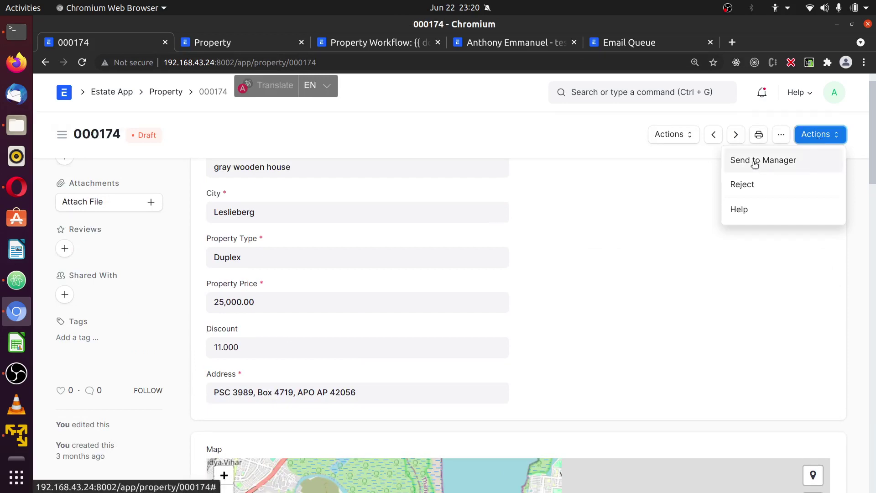
click(789, 163)
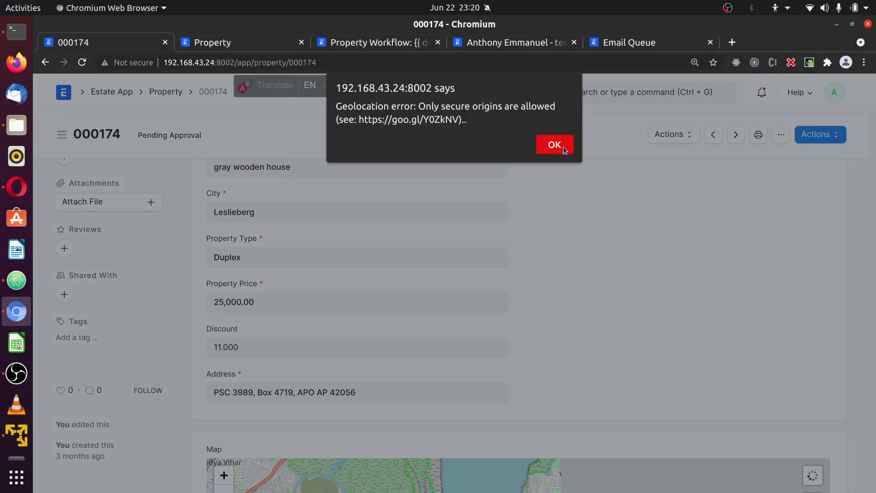
click(562, 147)
click(610, 110)
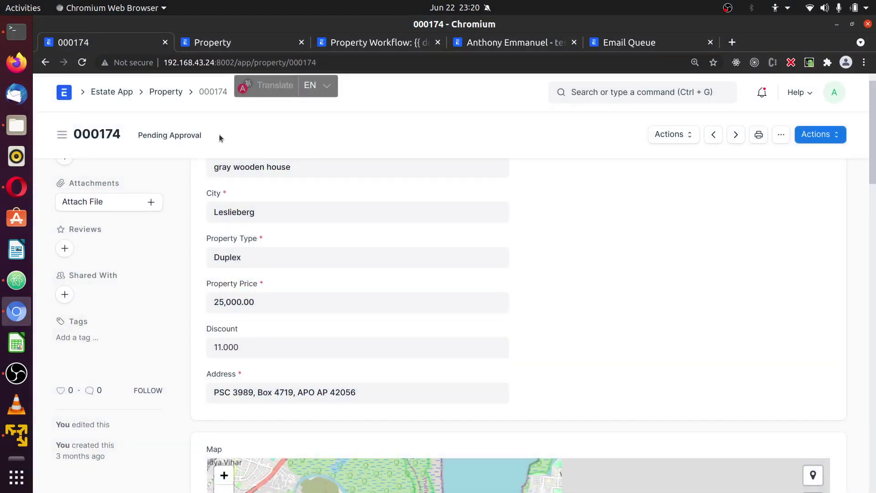
drag(219, 135, 133, 136)
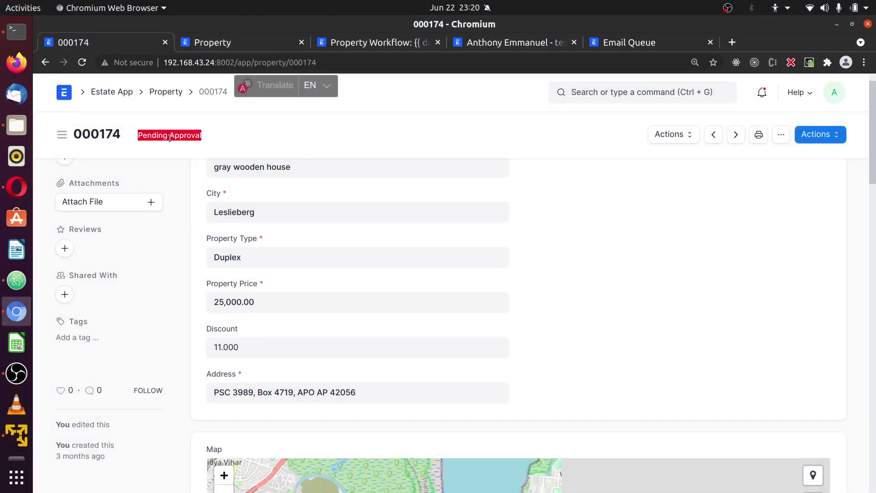
Review the Property Manager recipient row in the Property notification, including its full condition expression.
click(397, 44)
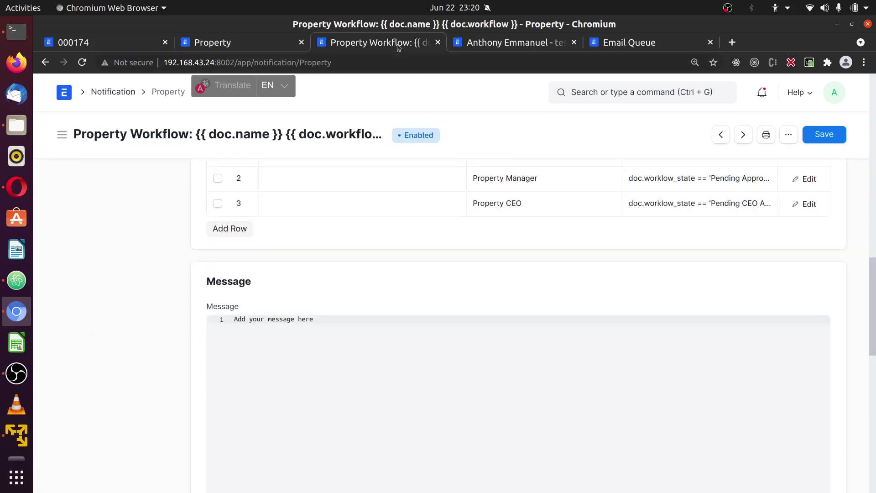
scroll(753, 296, up, 3)
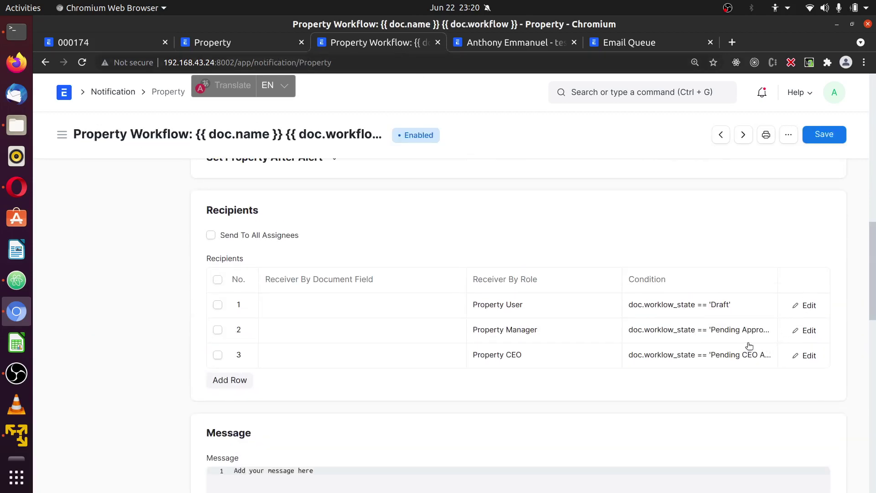
click(806, 330)
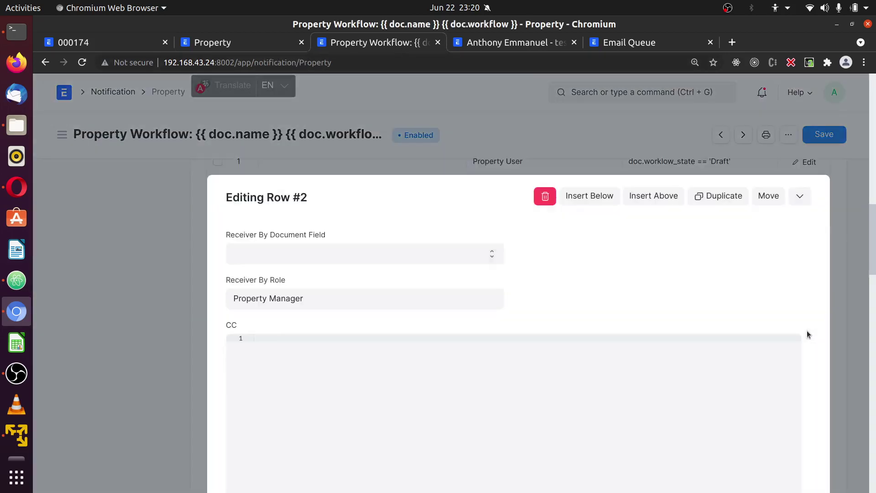
scroll(385, 324, down, 10)
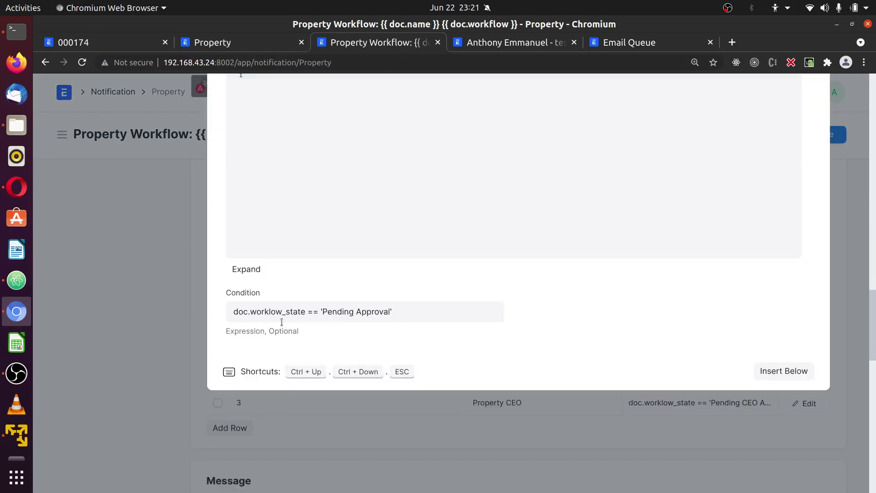
click(169, 242)
scroll(242, 309, up, 7)
scroll(610, 383, down, 2)
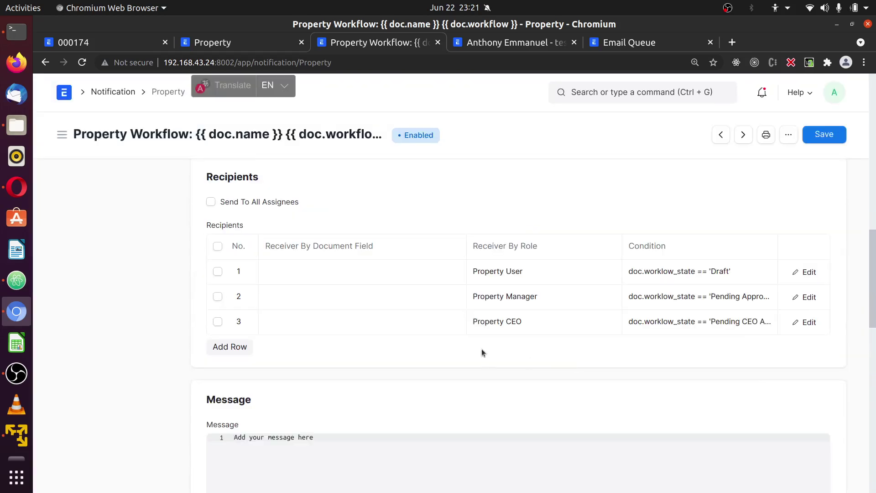
Refresh the Email Queue list again to look for the workflow email.
click(643, 45)
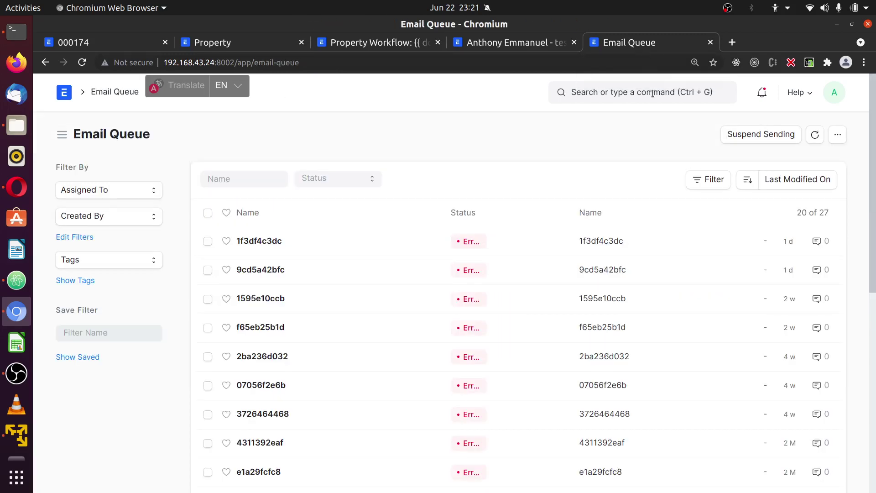
click(813, 137)
scroll(520, 205, down, 1)
scroll(319, 235, up, 1)
Examine the sender, recipient and message source of the top Email Queue entry, 1f3df4c3dc.
click(264, 241)
scroll(584, 288, down, 5)
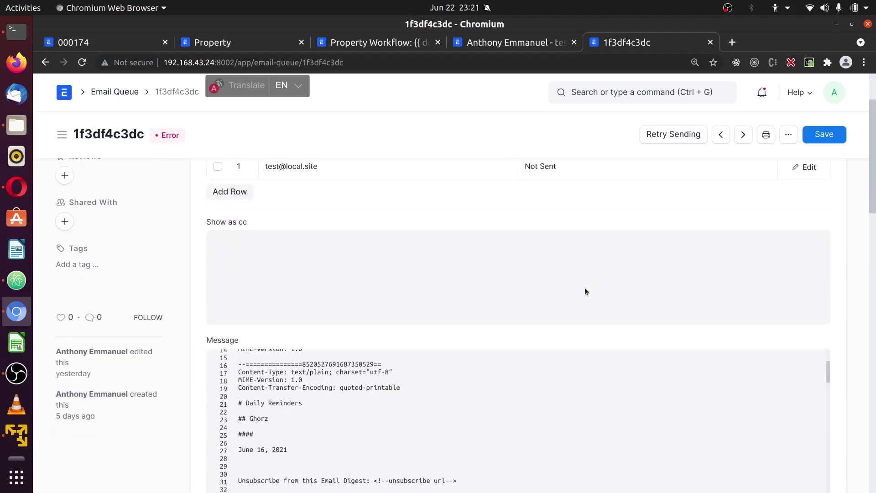
scroll(503, 374, down, 4)
scroll(504, 374, down, 2)
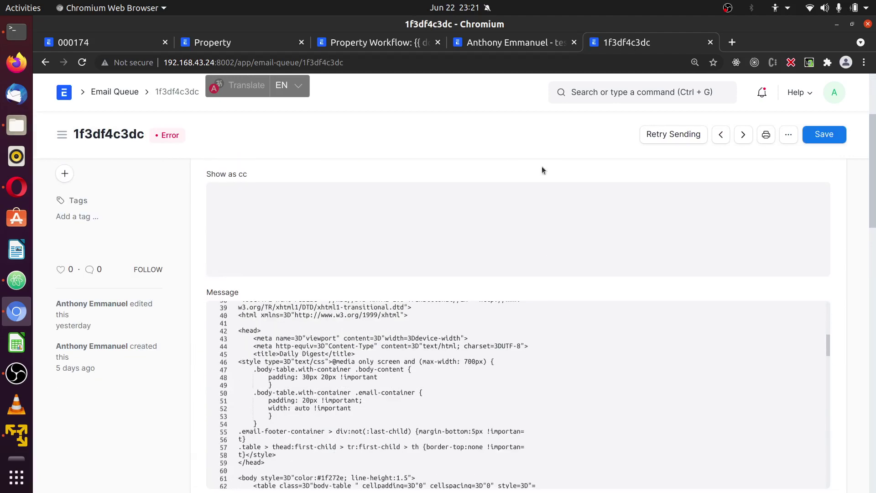
scroll(541, 166, down, 2)
scroll(455, 304, down, 1)
scroll(455, 305, down, 8)
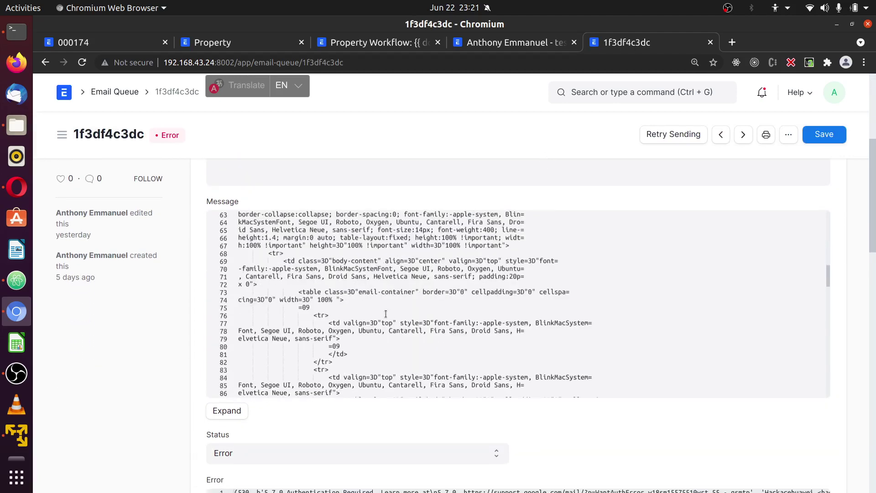
scroll(378, 316, down, 4)
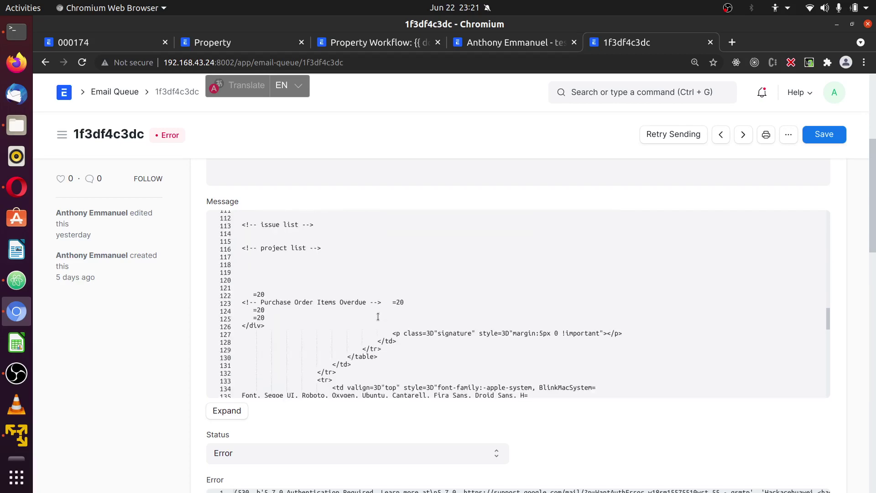
scroll(378, 316, up, 20)
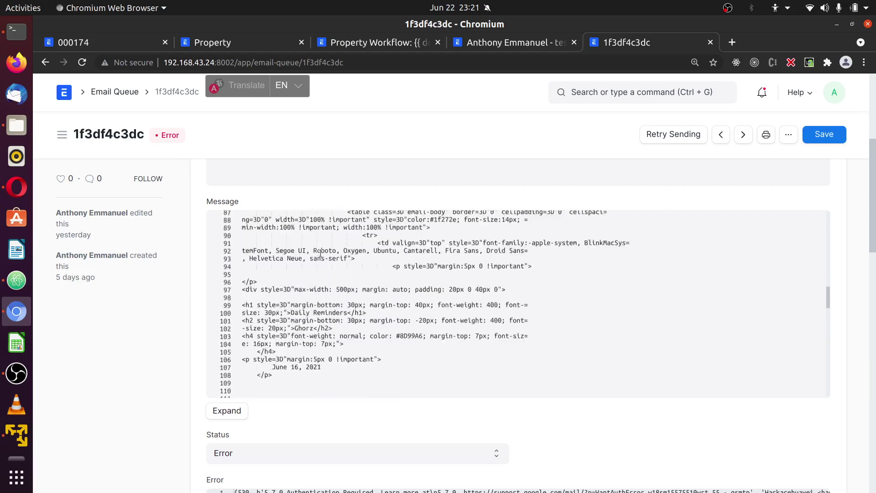
scroll(819, 196, up, 3)
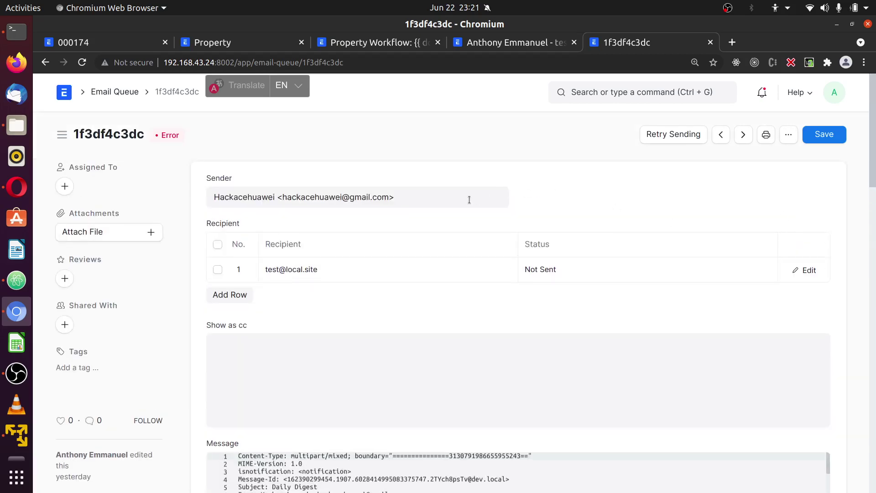
Return from the queued email to the Email Queue list and refresh it twice.
click(146, 91)
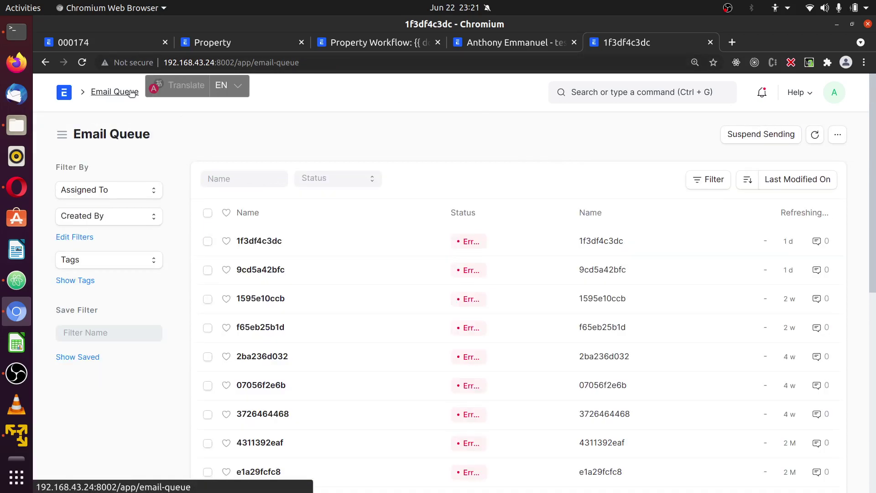
click(816, 137)
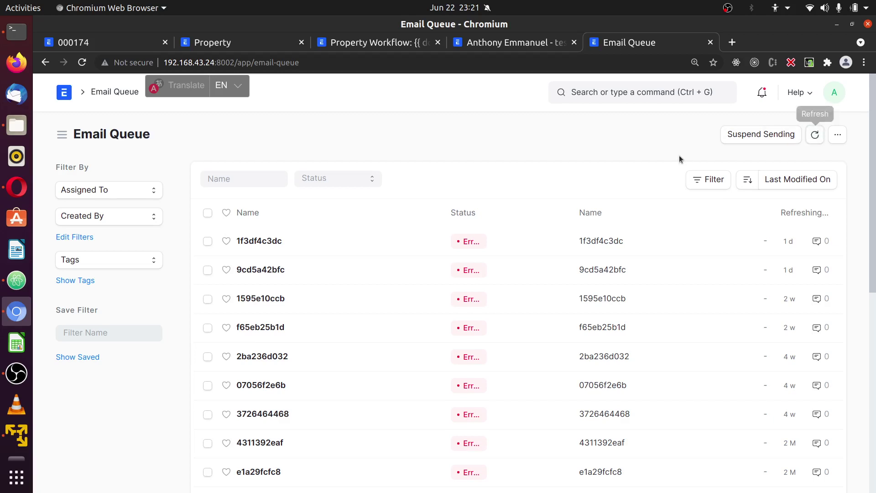
click(815, 137)
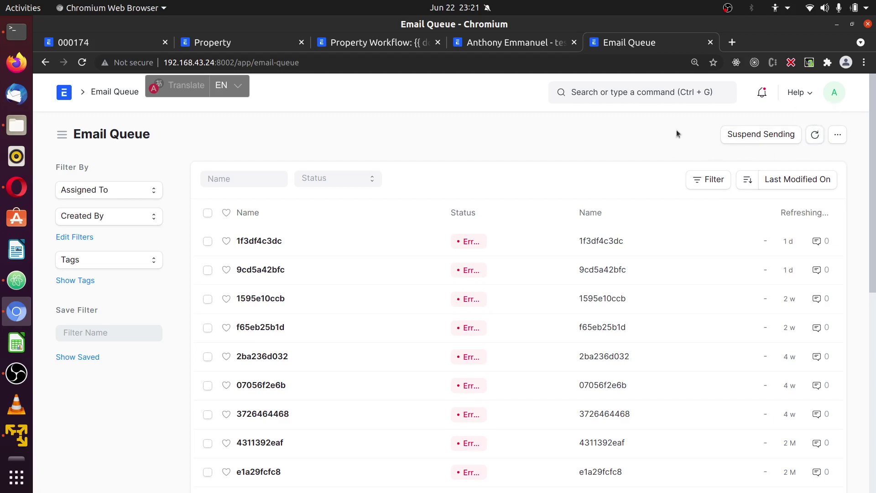
Find the Error Log list through the global search and open its top entry, e1a6d74245.
click(594, 93)
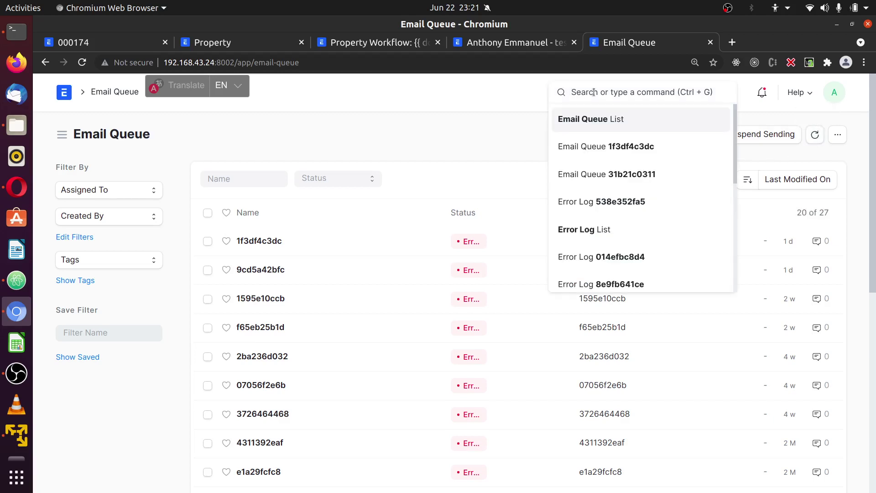
text(erro)
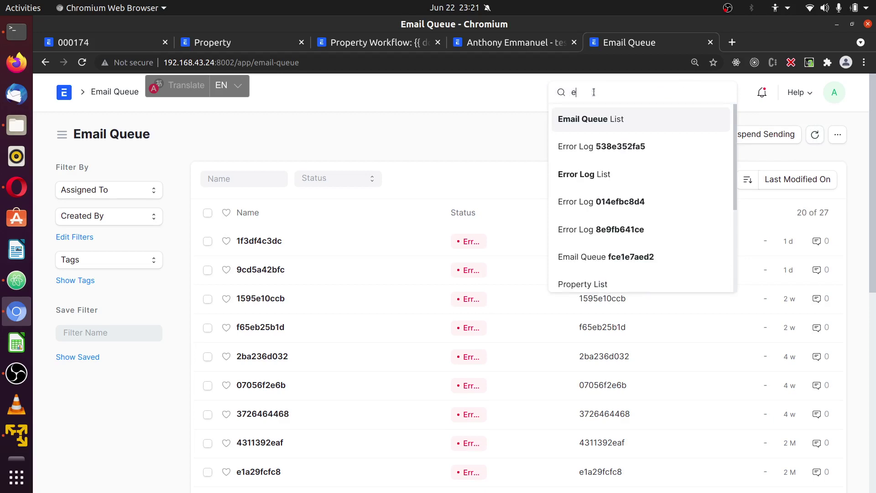
click(623, 181)
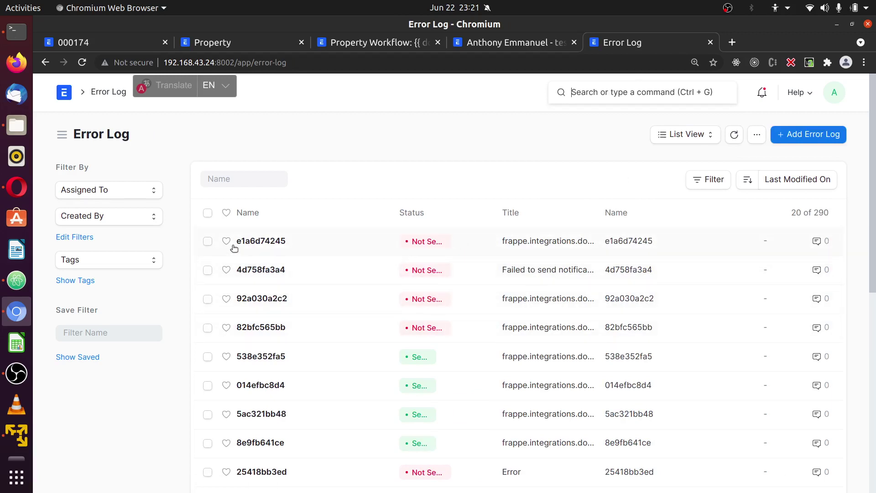
click(255, 243)
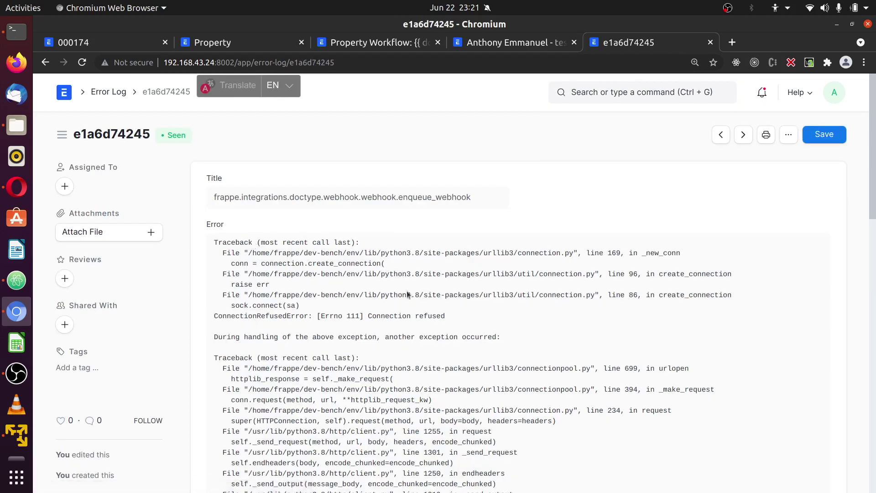
Examine the title and traceback of error log e1a6d74245, including its final connection error lines.
drag(446, 316, 218, 313)
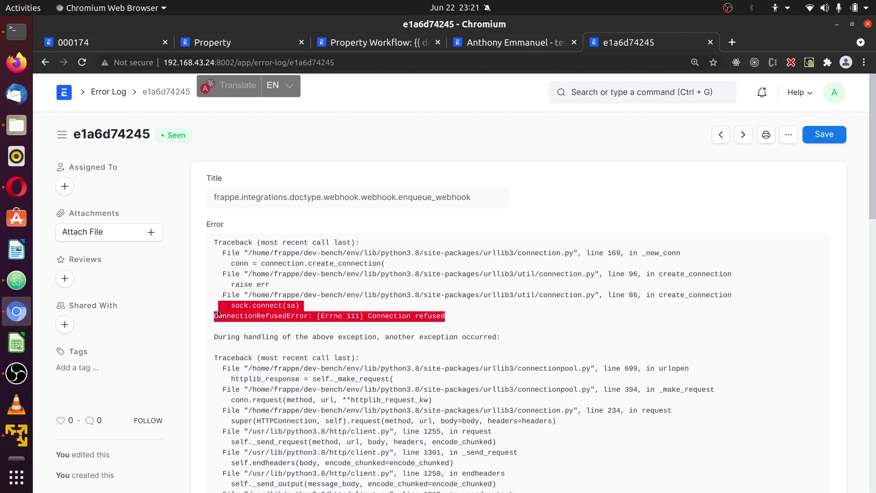
click(489, 303)
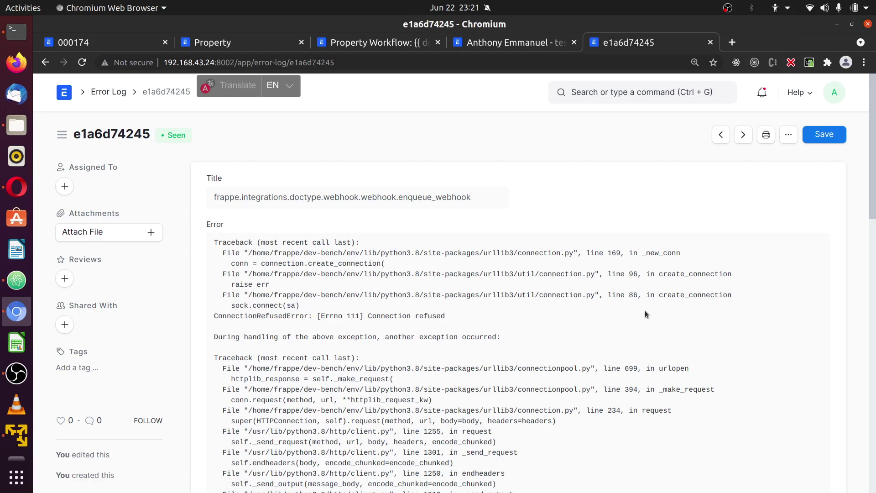
drag(729, 291, 661, 306)
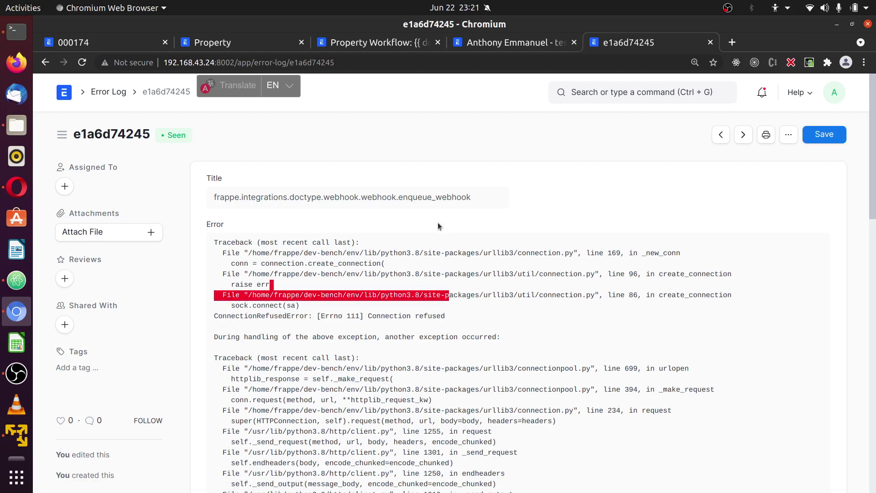
drag(470, 204, 432, 200)
drag(362, 199, 288, 199)
scroll(787, 251, down, 10)
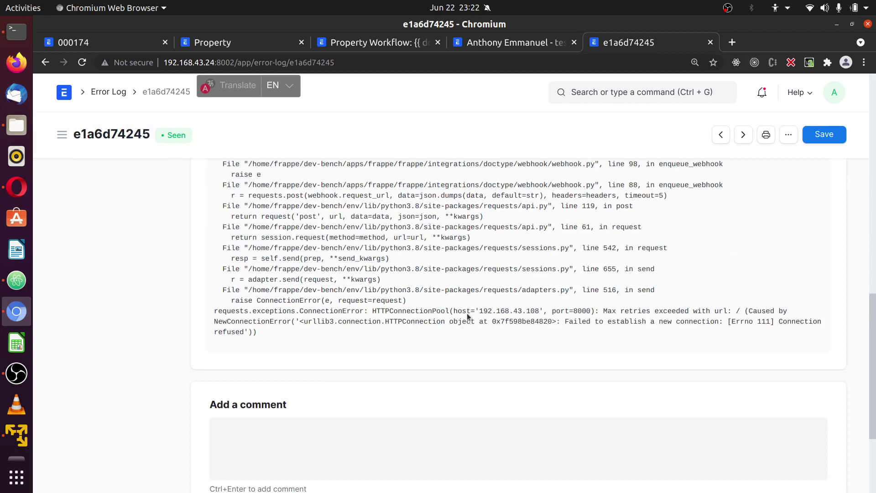
drag(542, 311, 254, 300)
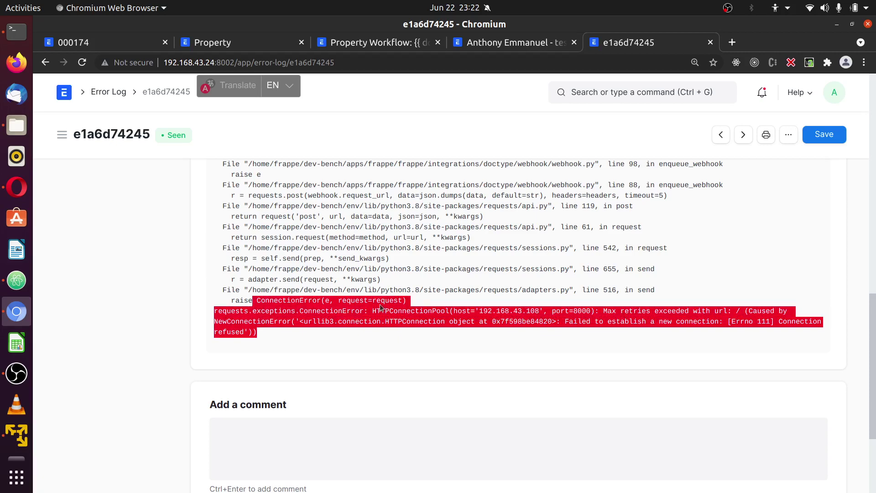
scroll(541, 340, up, 4)
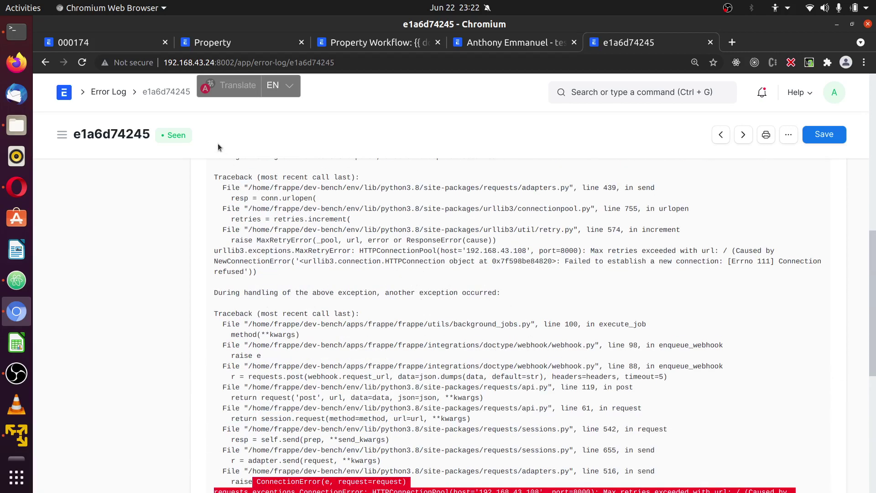
Go back to the Email Queue list, refresh it, and return to the Error Log list.
click(45, 62)
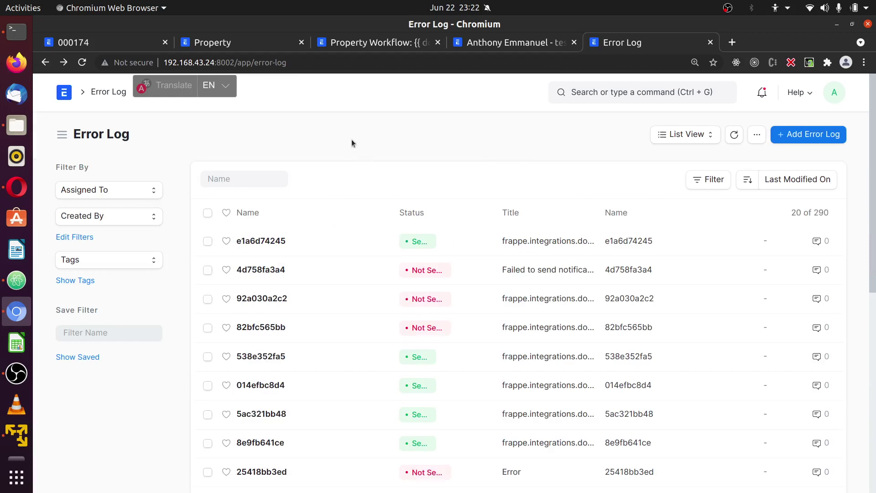
click(45, 62)
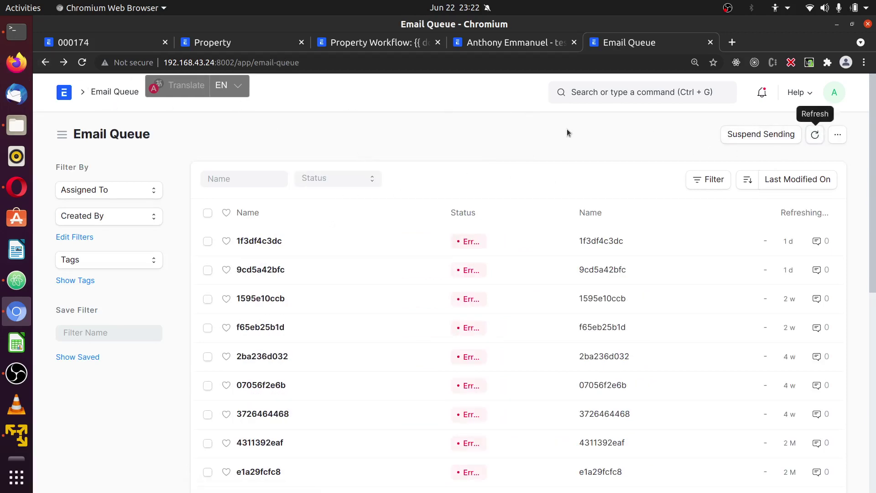
click(813, 136)
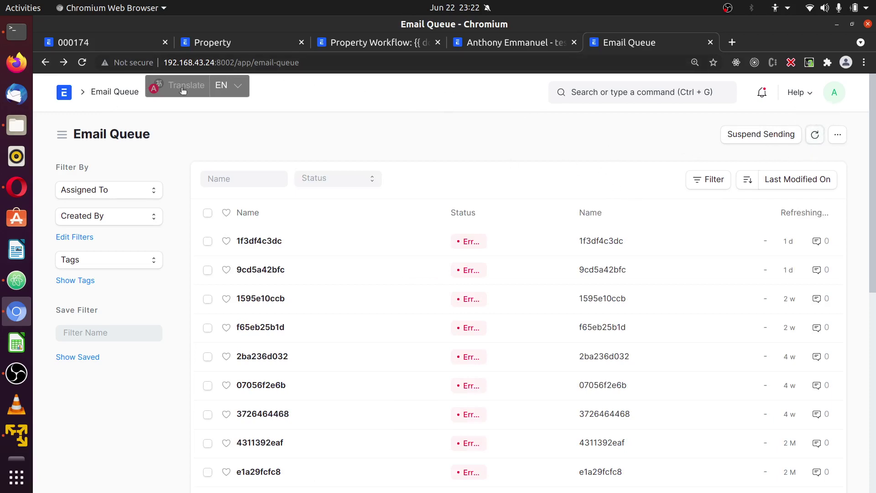
click(64, 66)
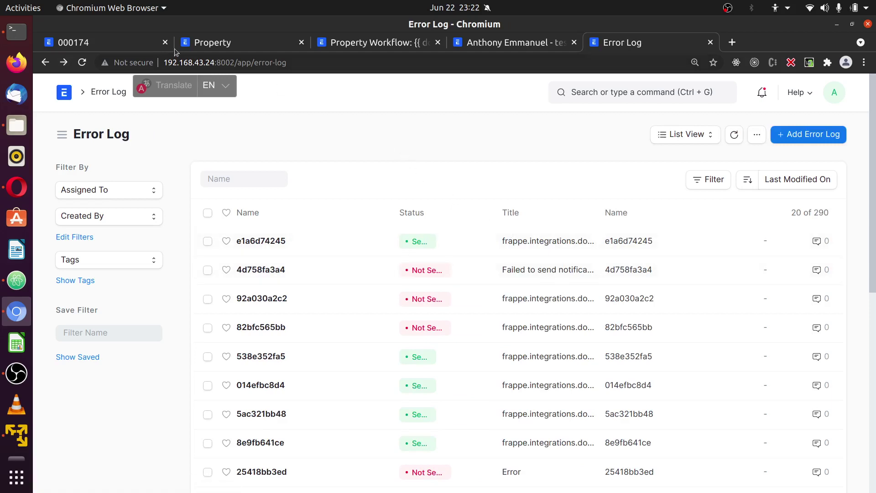
double_click(200, 64)
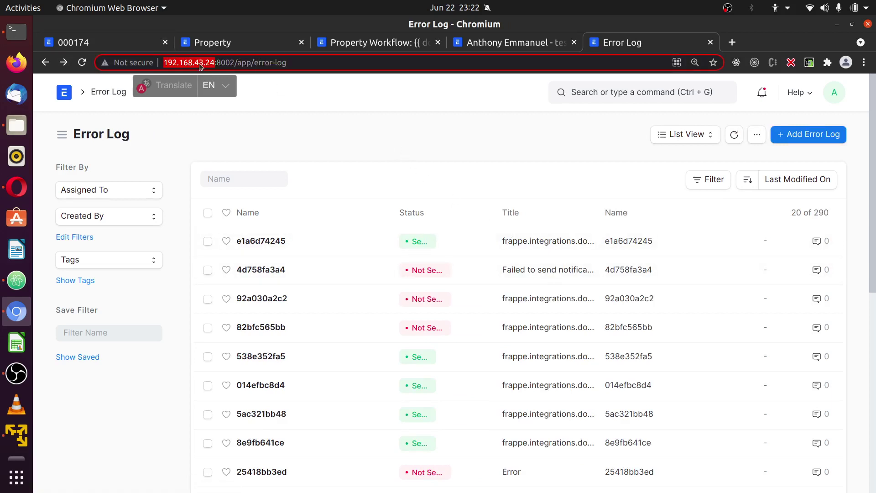
click(558, 144)
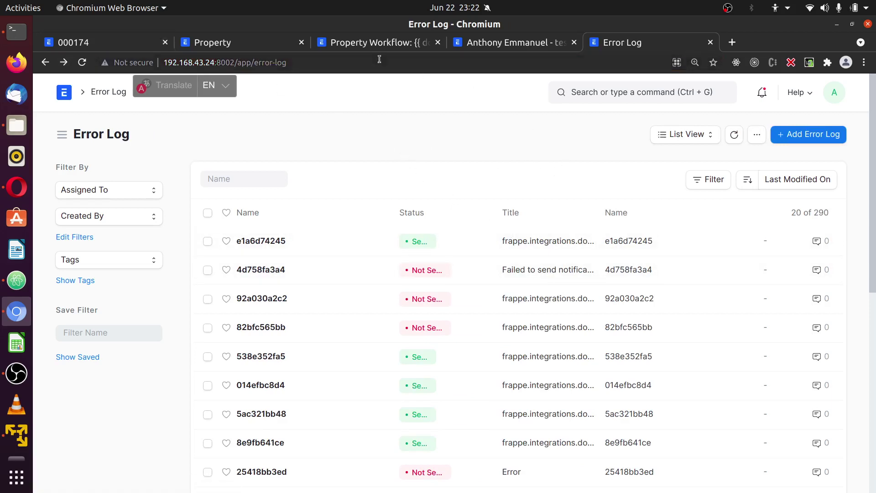
Open the draft property record 000172 from the Property list.
click(232, 42)
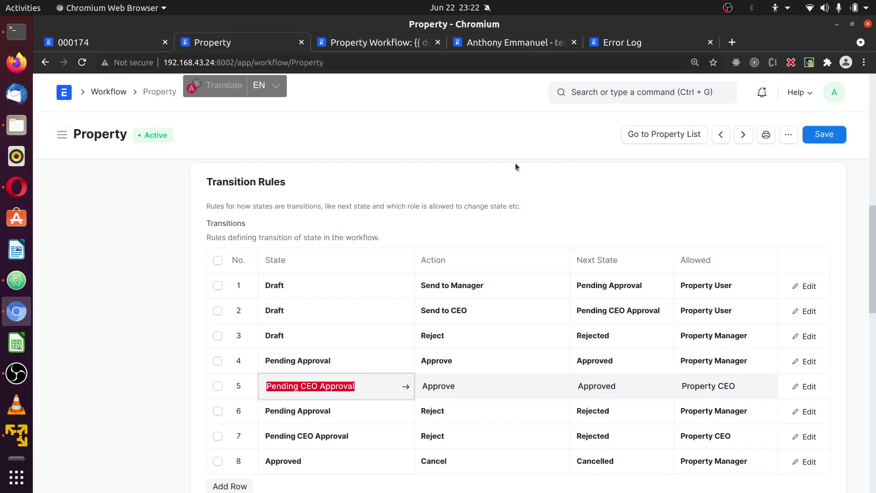
scroll(516, 163, up, 5)
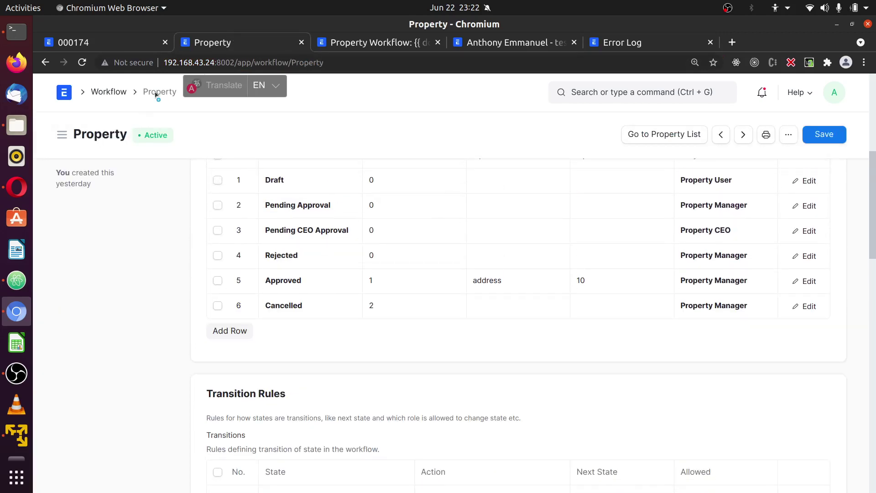
key(ctrl+Page_Up)
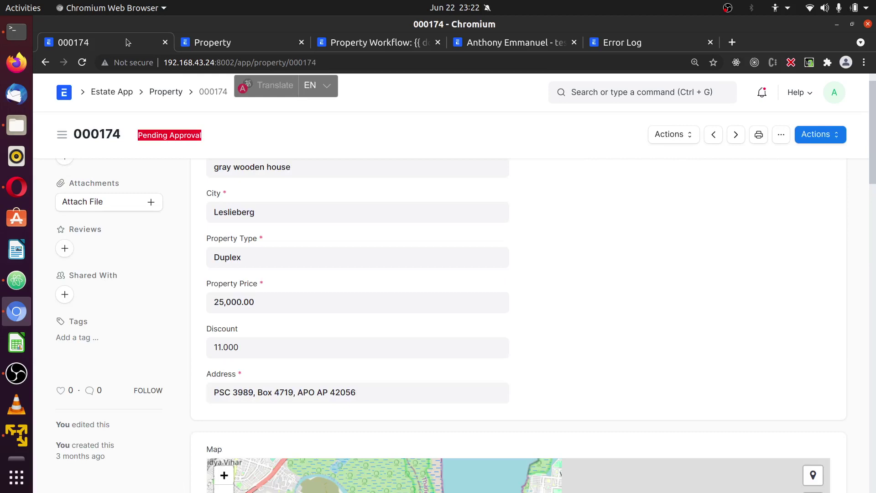
click(155, 92)
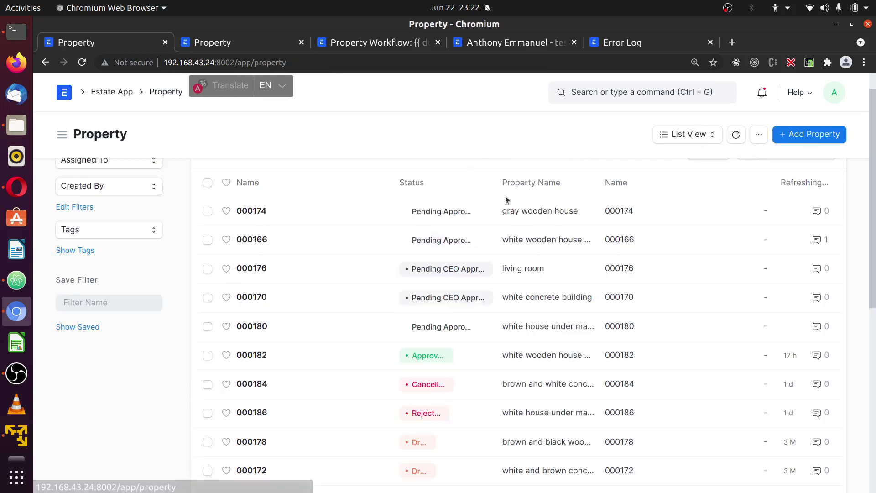
scroll(354, 356, down, 5)
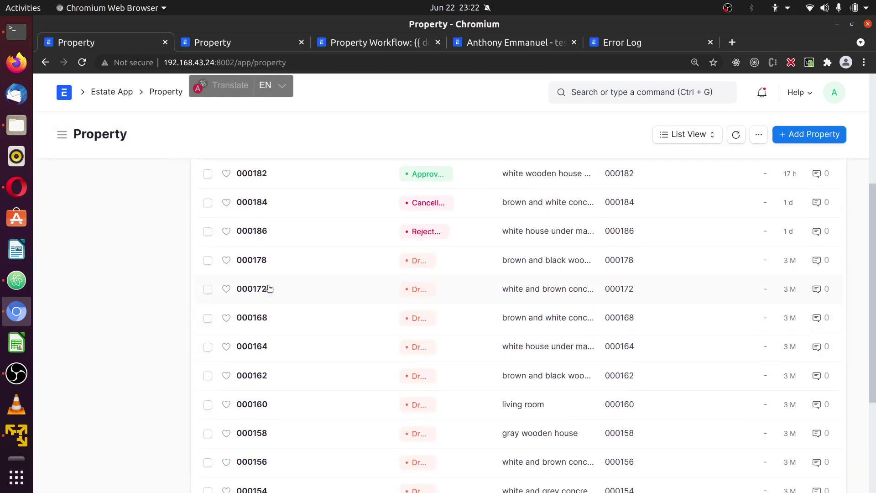
click(251, 289)
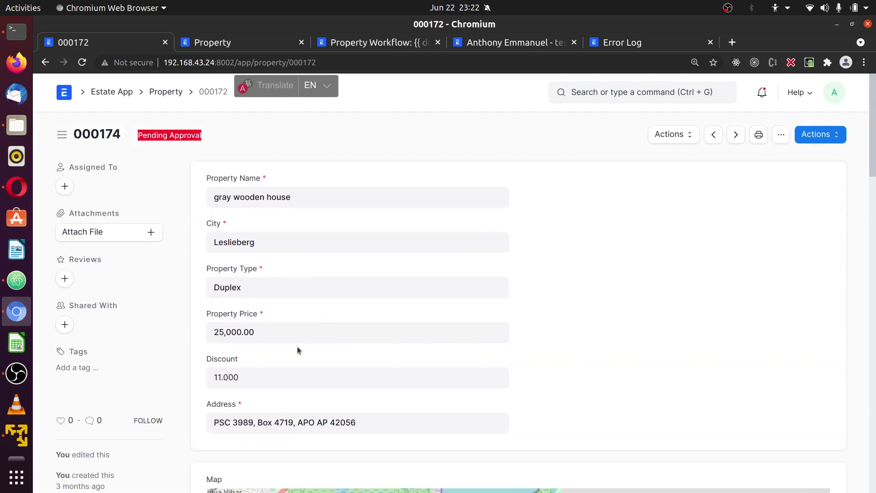
Dismiss the geolocation alert and apply the Send to CEO workflow action to property 000172.
scroll(282, 333, down, 1)
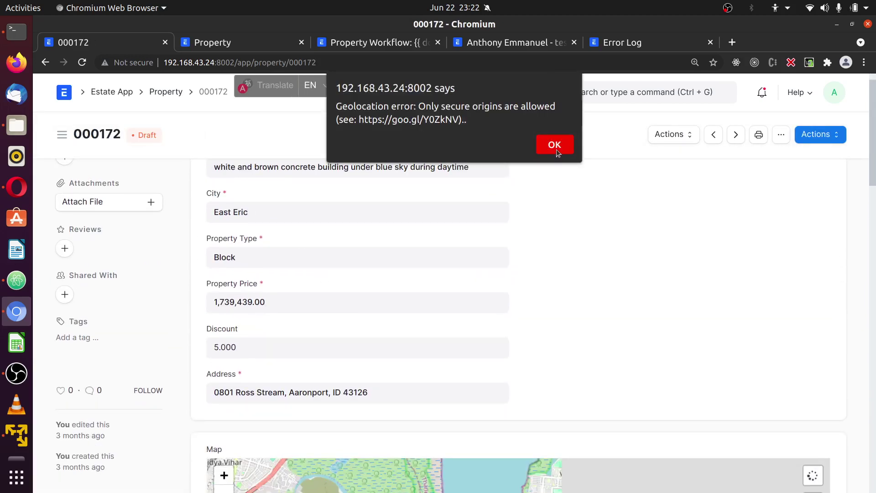
click(556, 147)
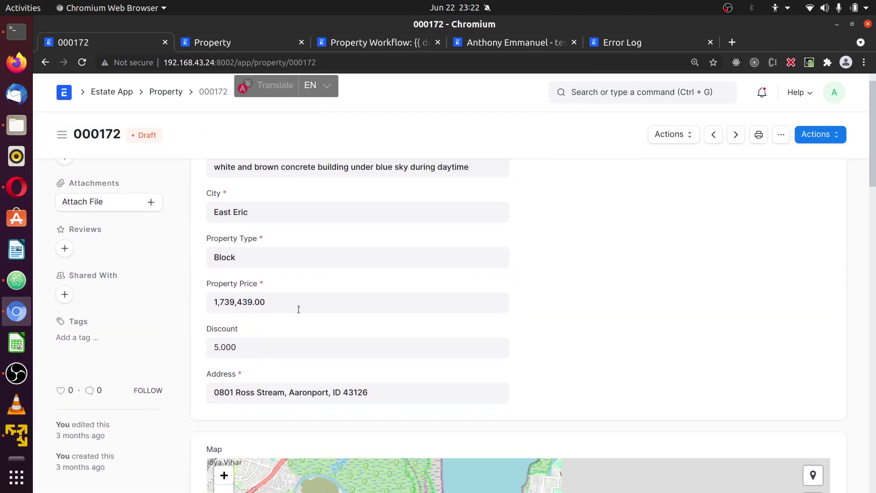
click(810, 139)
click(789, 161)
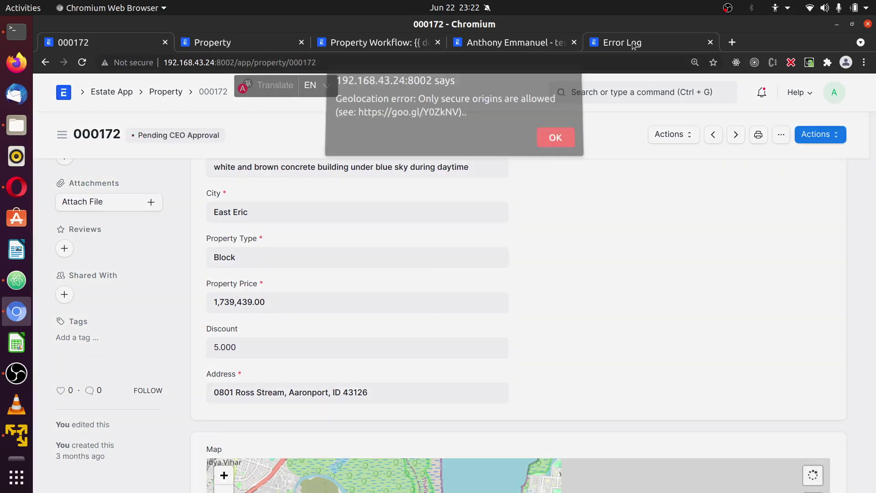
Refresh the Error Log list, open its newest entry c2fa62fac2, and examine the final line of the traceback.
click(628, 42)
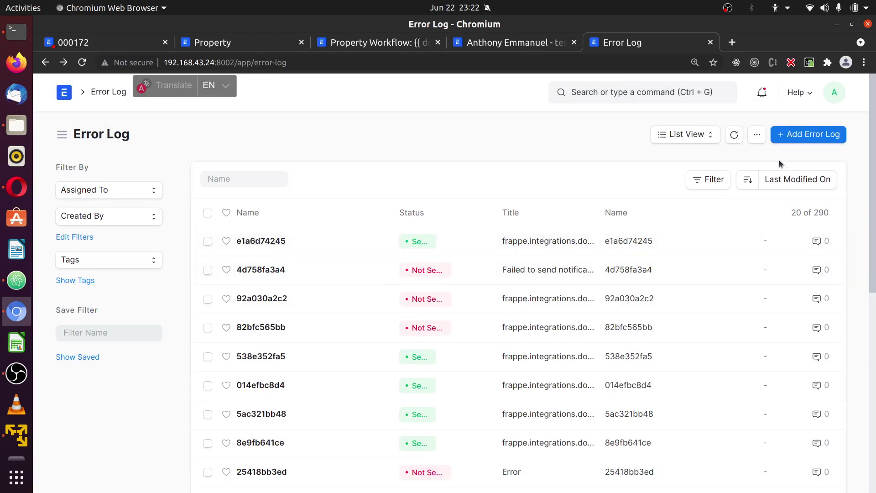
click(734, 136)
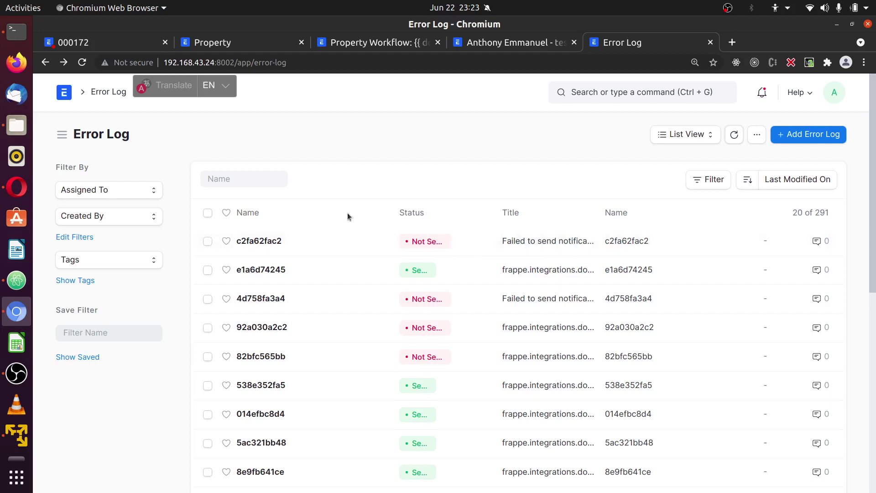
click(262, 246)
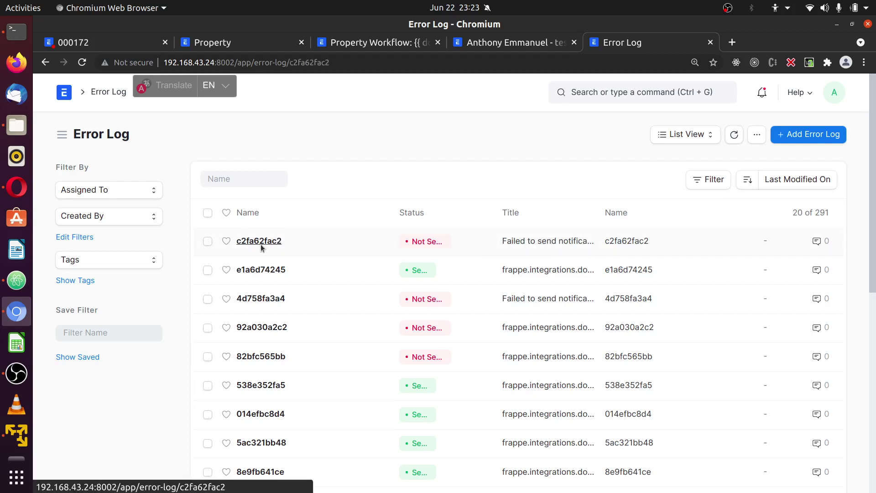
scroll(391, 340, down, 1)
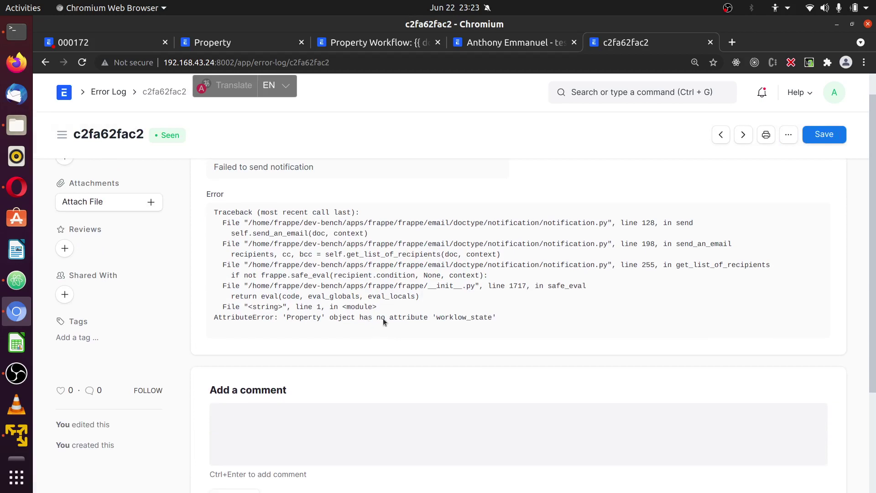
double_click(467, 318)
click(452, 319)
In the Property notification, set the Property User recipient's condition to doc.workflow_state == 'Draft' and copy the field name workflow_state.
click(372, 44)
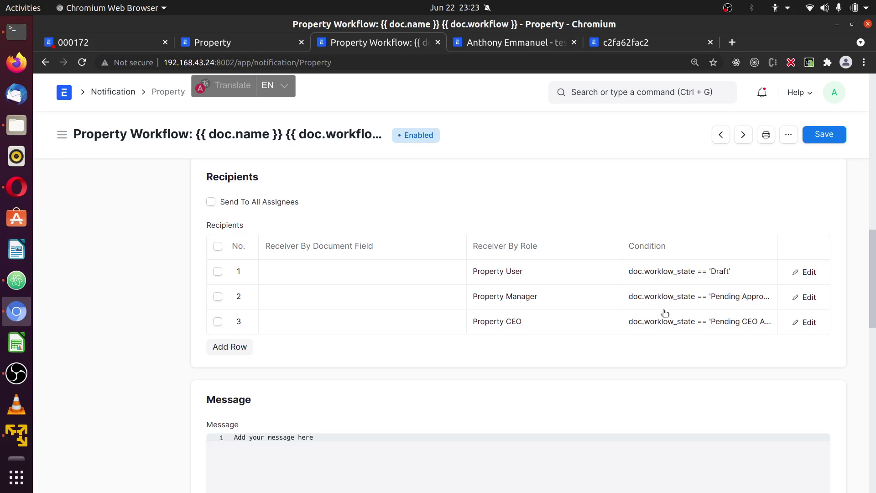
click(810, 273)
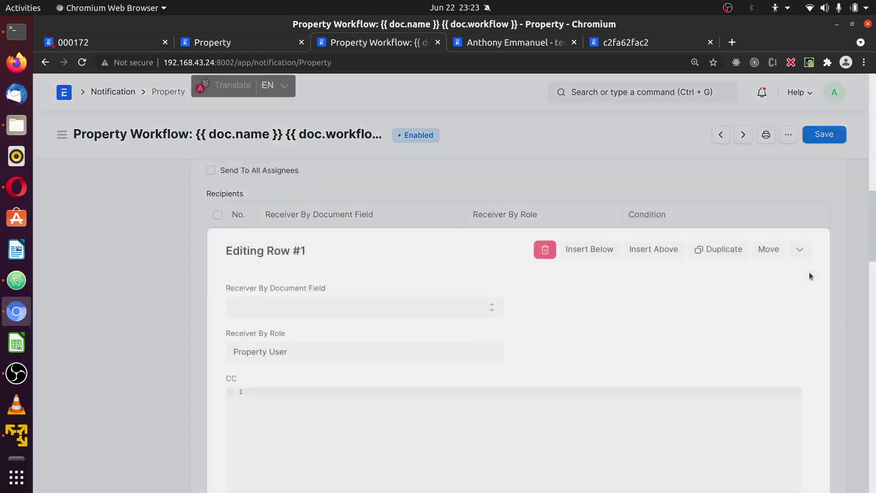
scroll(334, 297, down, 10)
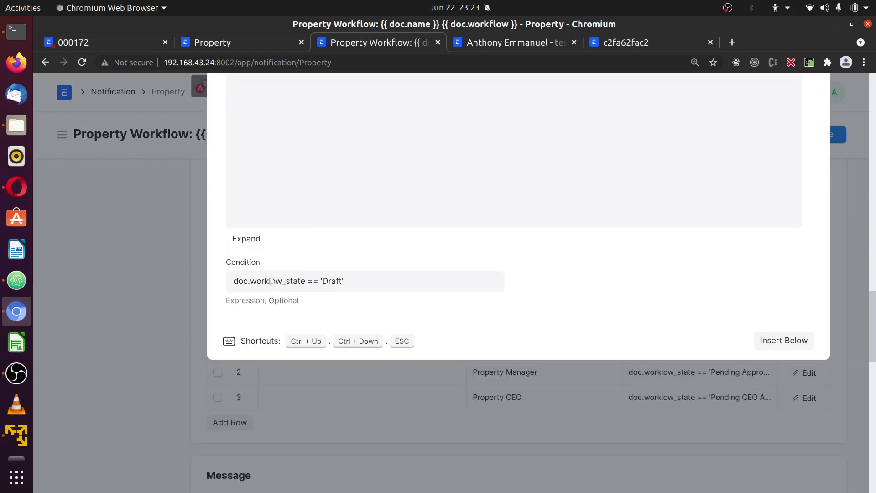
click(268, 281)
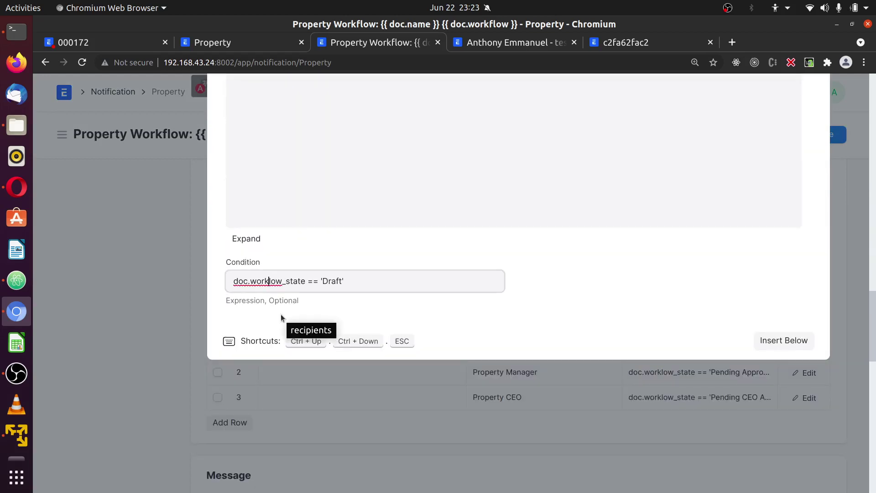
text(f)
double_click(274, 280)
key(ctrl+c)
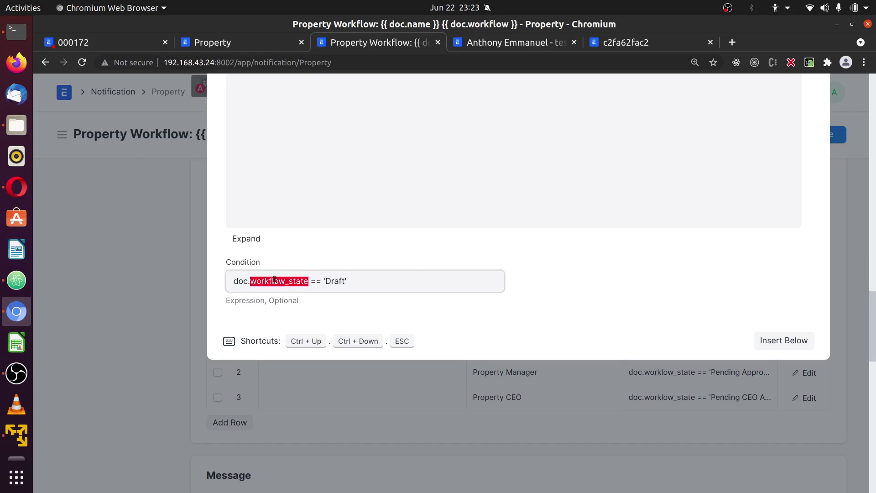
click(92, 259)
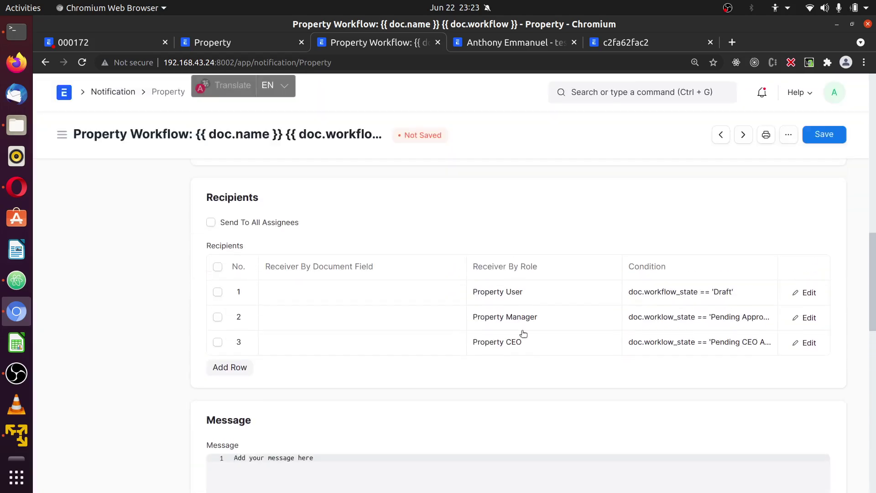
Set the Property Manager recipient's condition to doc.workflow_state == 'Pending Approval' using the copied field name.
click(809, 326)
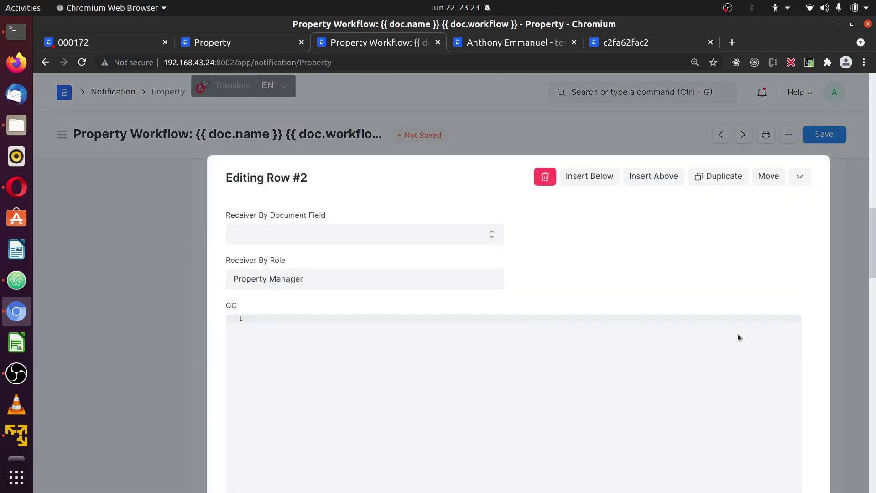
scroll(320, 347, down, 7)
scroll(283, 346, down, 4)
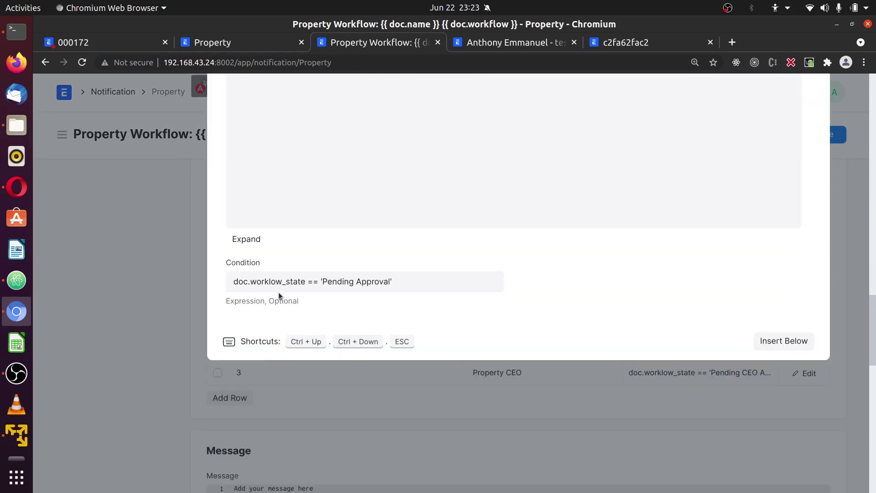
double_click(276, 282)
key(ctrl+v)
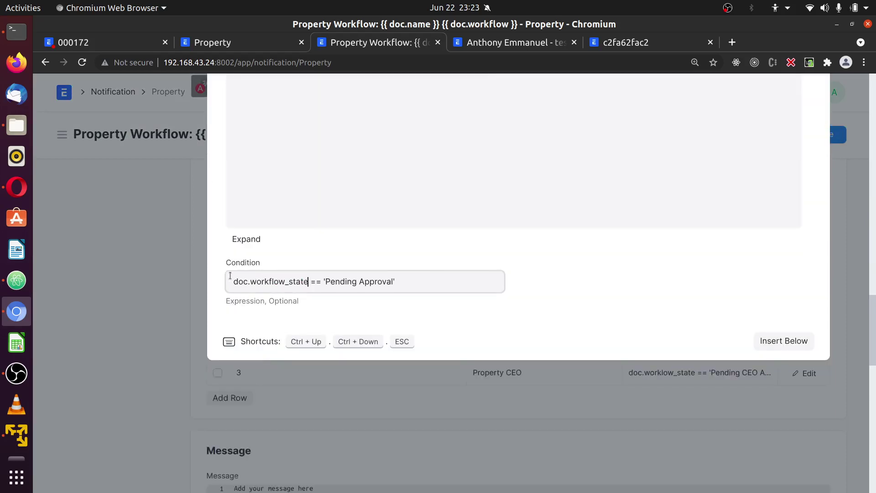
click(191, 252)
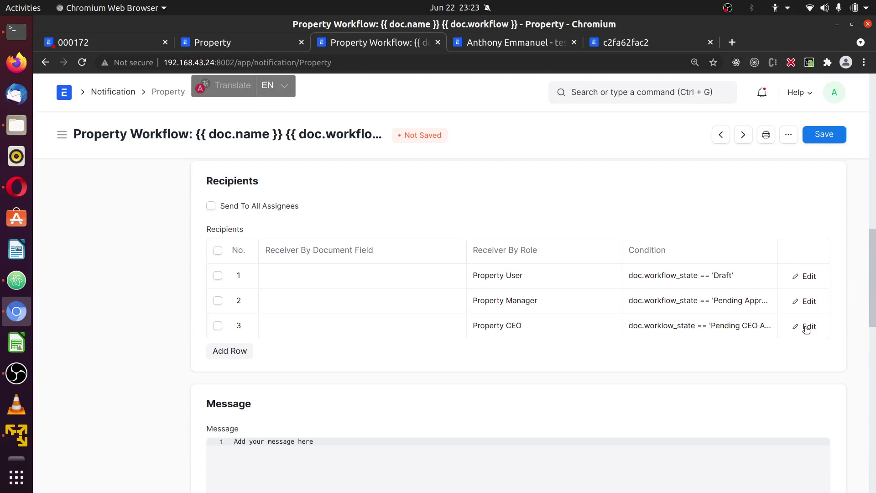
Set the Property CEO recipient's condition to doc.workflow_state == 'Pending CEO Approval' using the copied field name.
click(806, 327)
scroll(274, 385, down, 8)
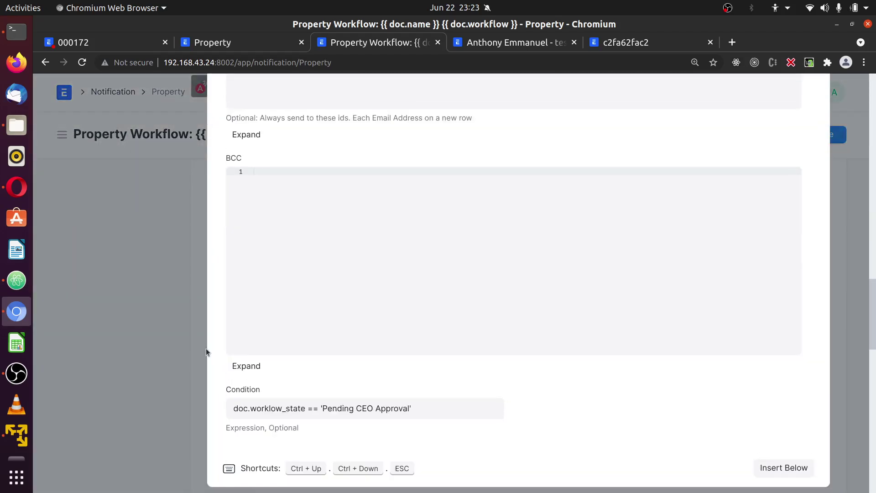
scroll(206, 349, down, 1)
double_click(279, 372)
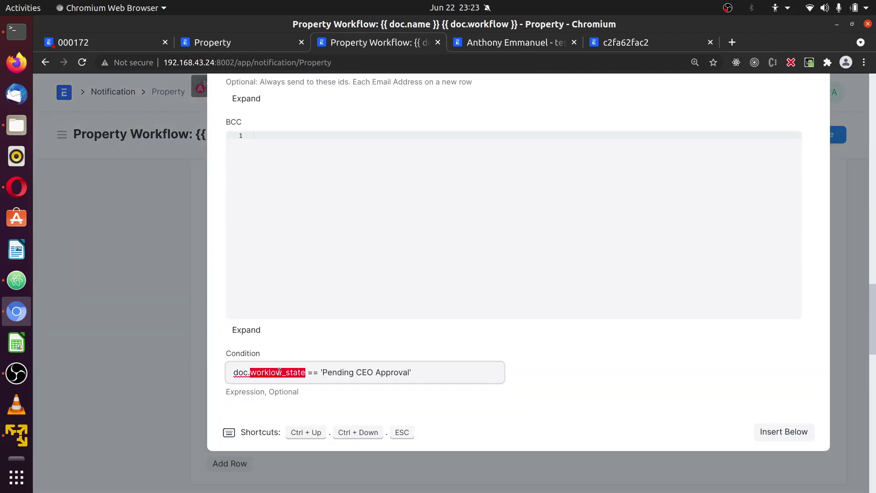
key(ctrl+v)
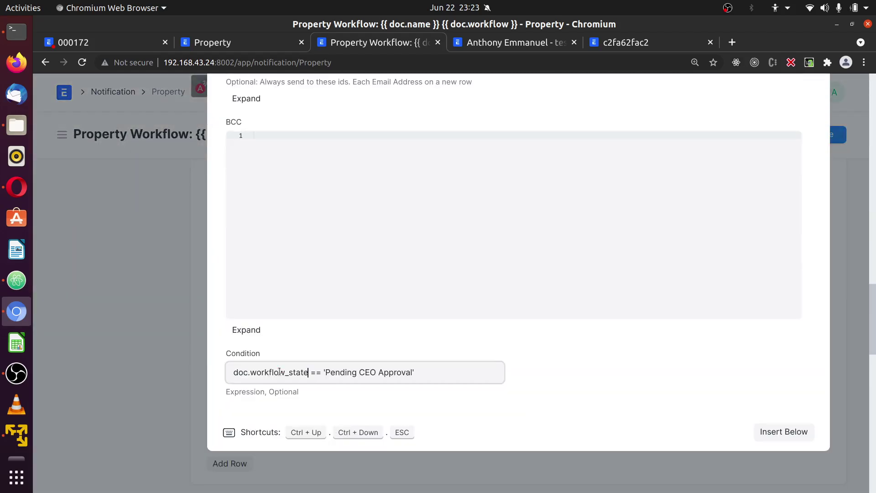
click(179, 321)
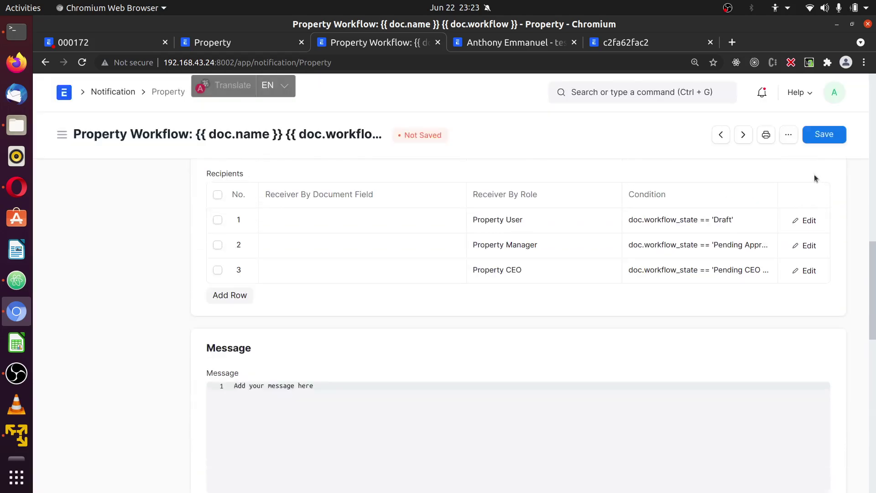
Check the Property Manager recipient's full condition and save the Property notification.
click(808, 245)
scroll(504, 354, down, 5)
scroll(445, 377, down, 6)
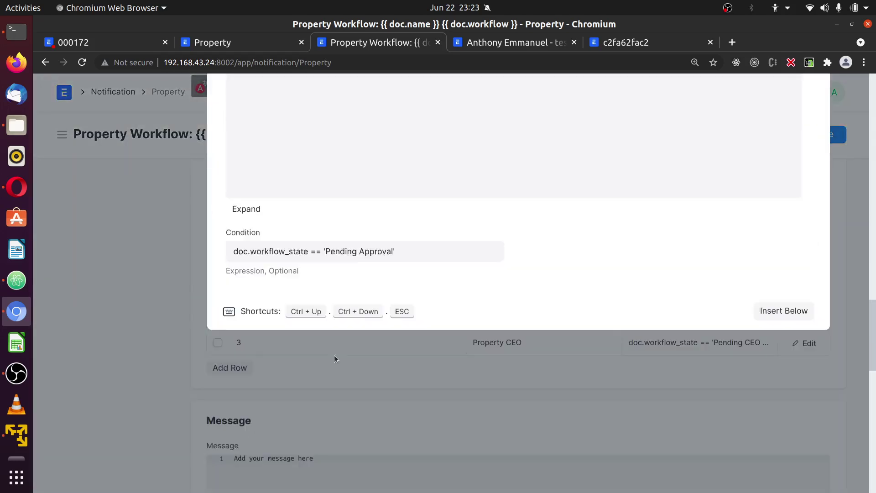
click(202, 232)
click(830, 139)
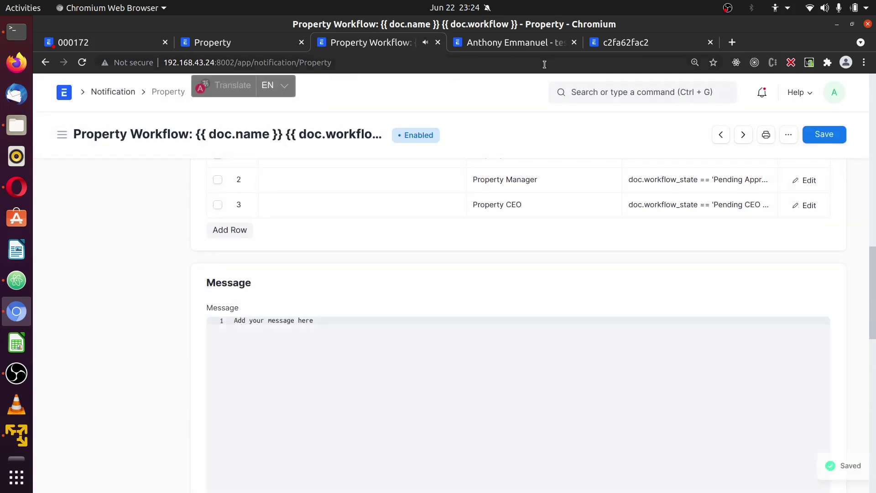
Search for "email q" from the open error log entry and open the Email Queue list.
click(625, 42)
click(610, 92)
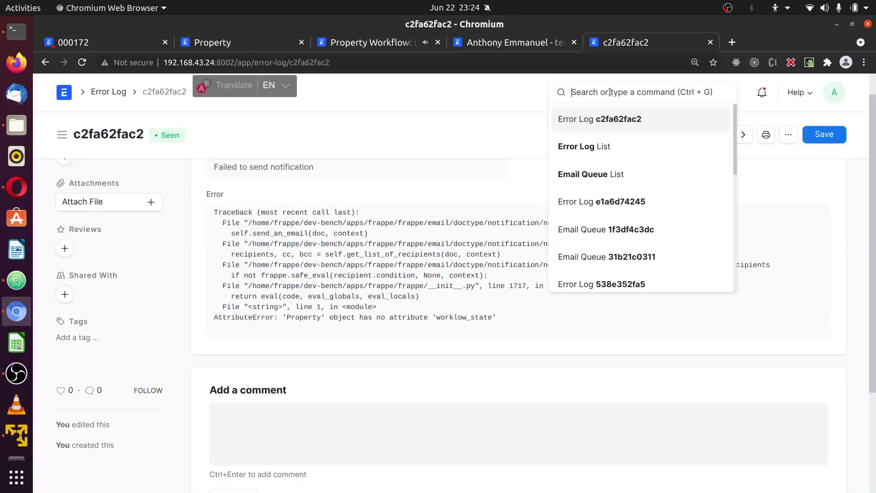
text(email)
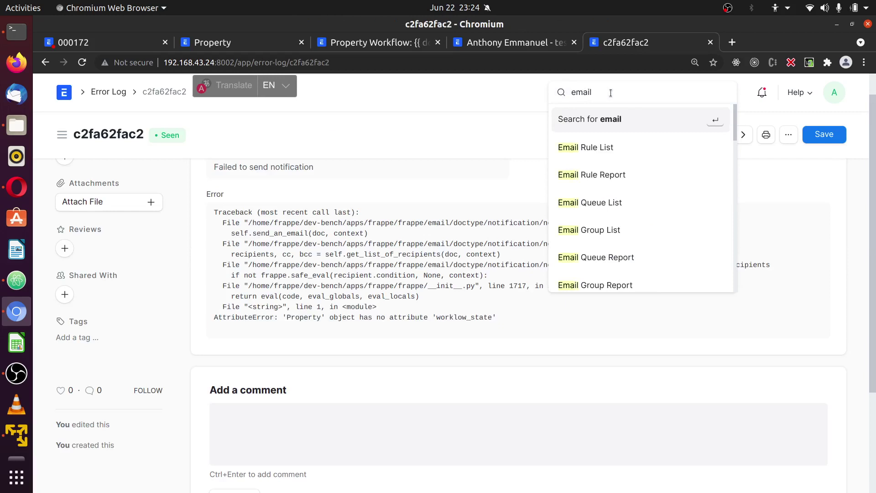
text( q)
click(629, 148)
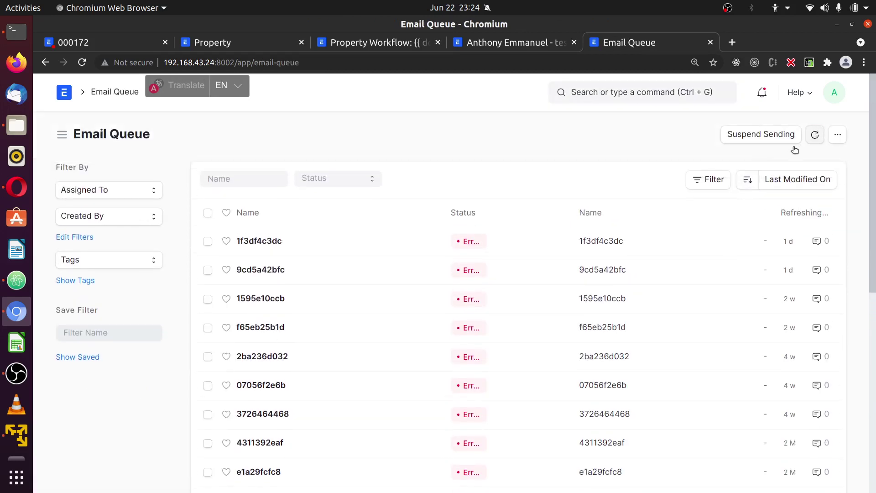
Dismiss the alerts on property 000172, open draft property 000168 from the Property list, and dismiss its geolocation alert.
click(211, 44)
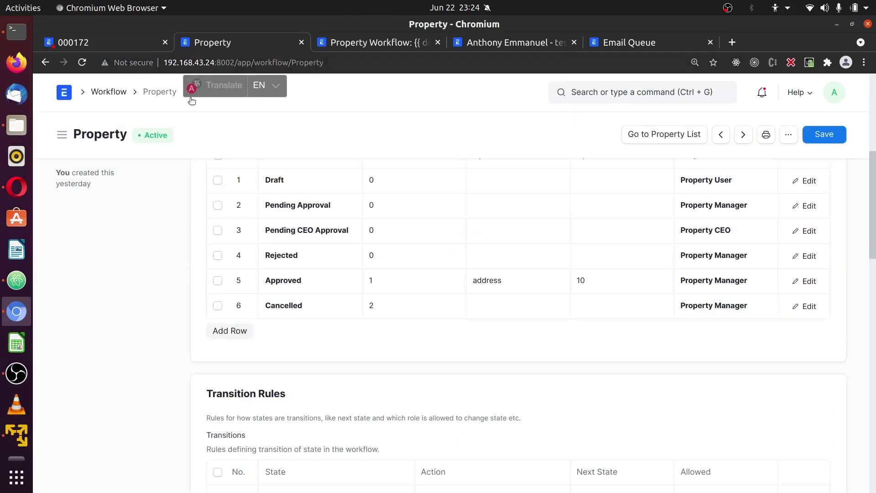
click(129, 44)
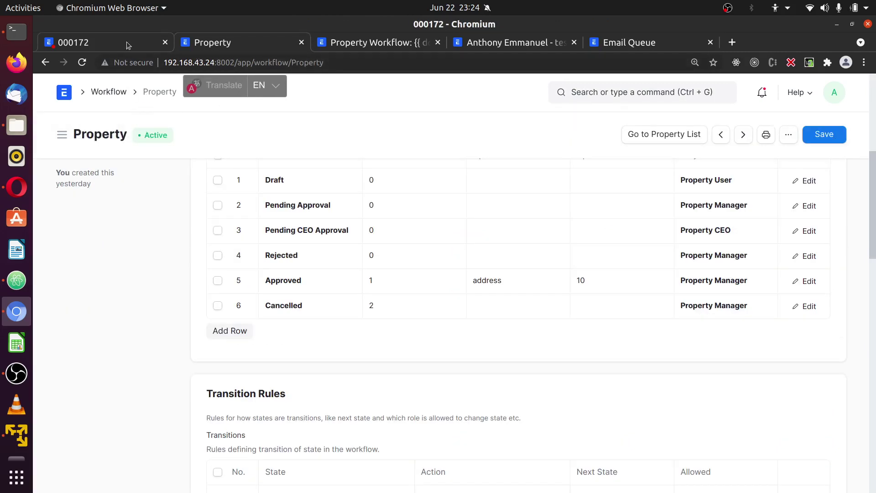
click(567, 144)
click(611, 117)
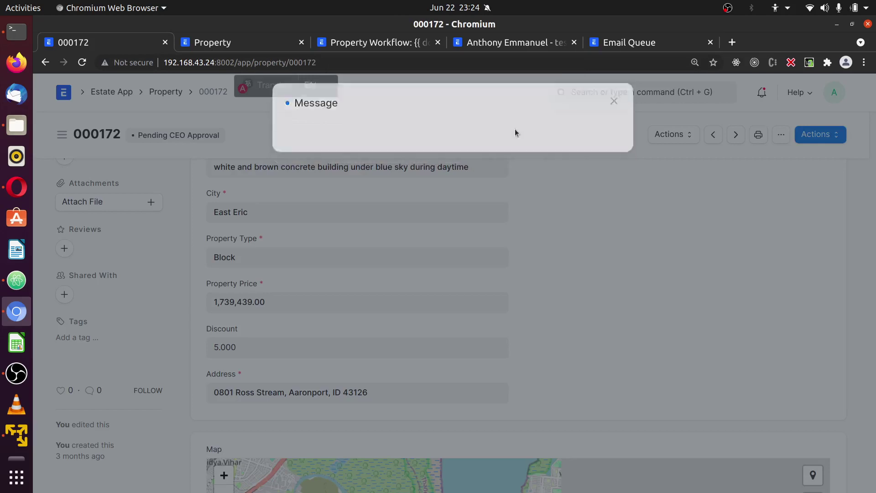
click(157, 91)
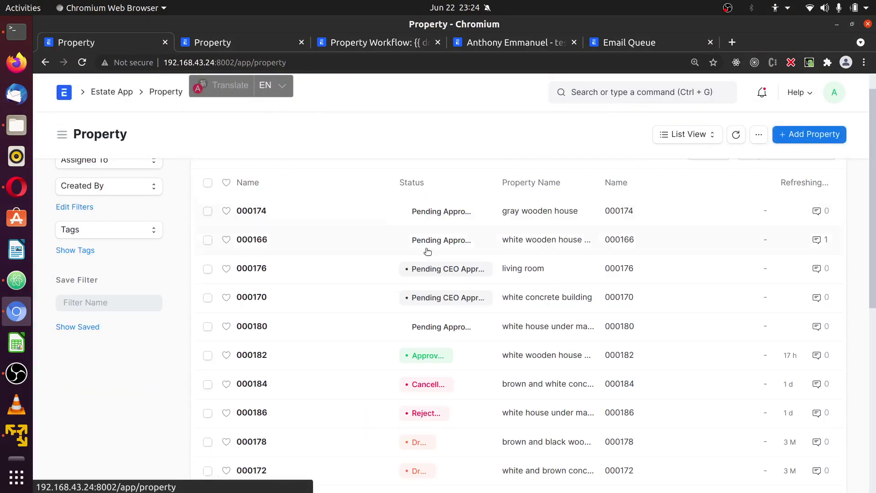
scroll(306, 344, down, 4)
click(253, 318)
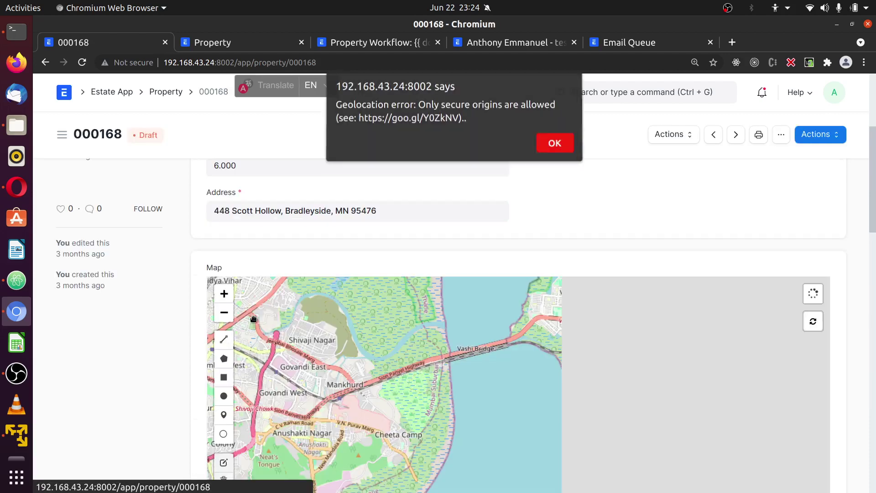
click(554, 145)
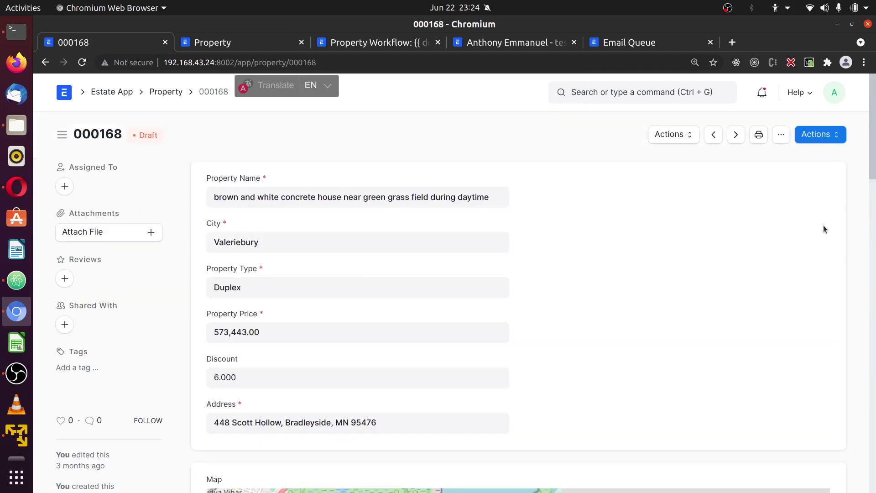
Apply the Send to CEO workflow action to property 000168 and dismiss the resulting alerts.
scroll(642, 299, down, 3)
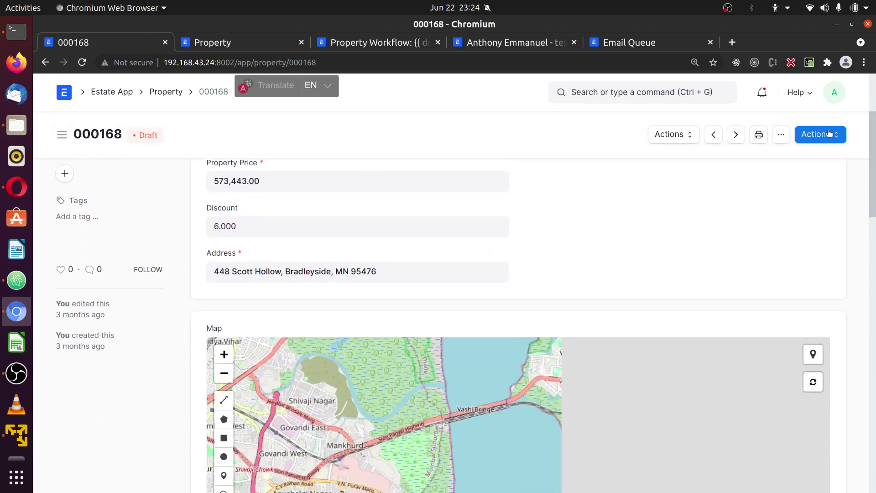
click(825, 134)
click(788, 159)
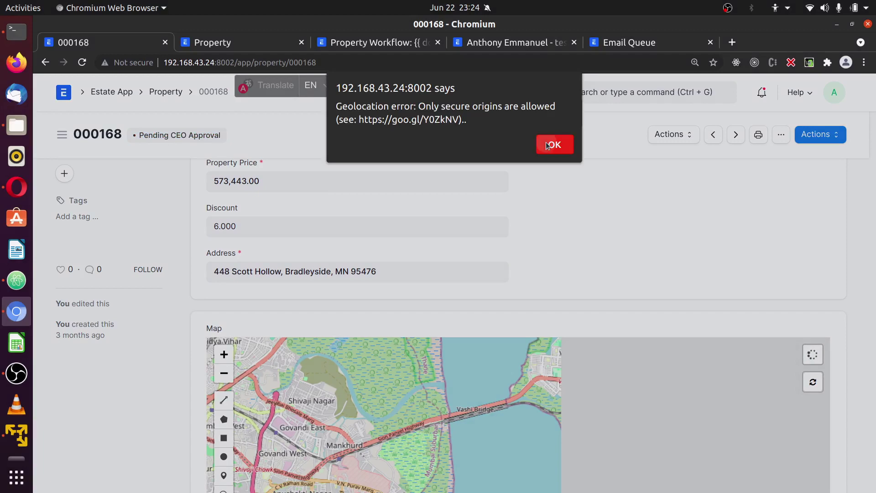
click(547, 145)
click(615, 110)
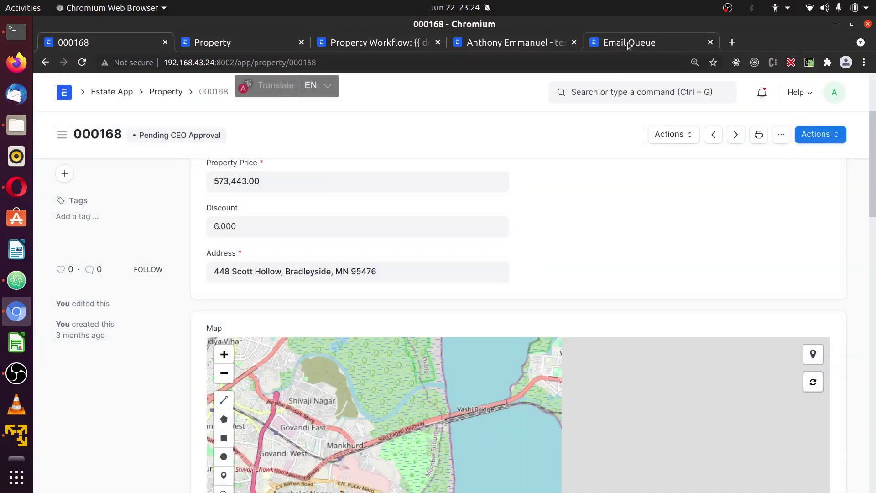
Refresh the Email Queue list and open its newest entry, 16b81bca4b.
click(629, 45)
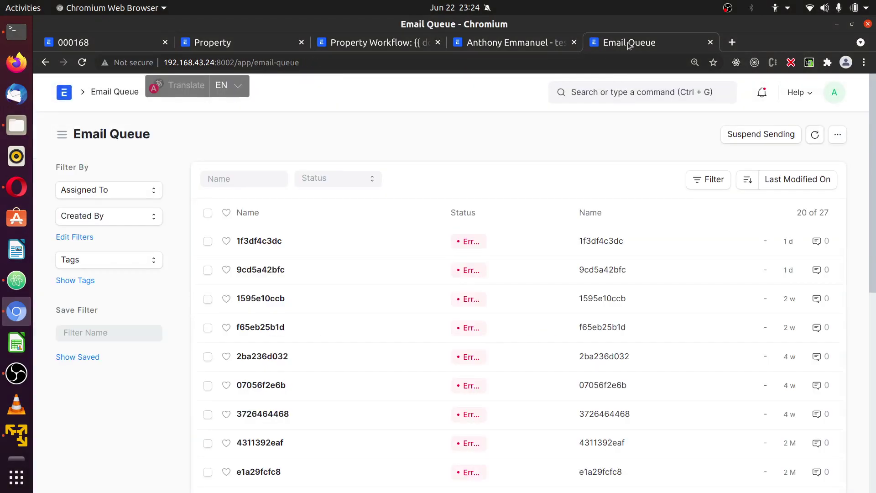
click(815, 135)
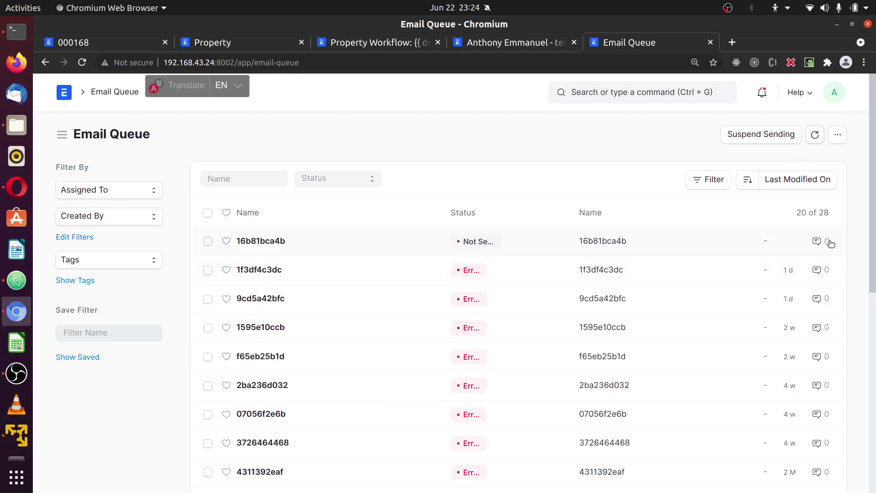
click(261, 242)
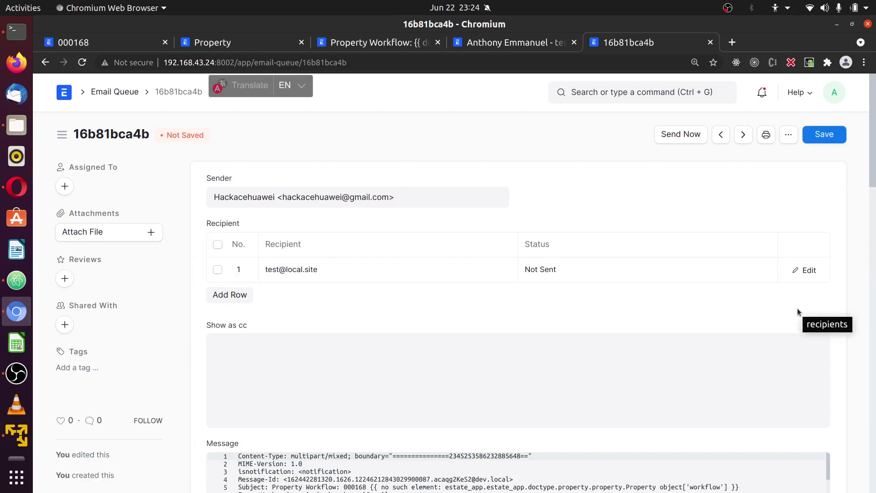
Examine the Subject line in the queued email's message source, including the workflow field reference it contains.
scroll(848, 307, down, 5)
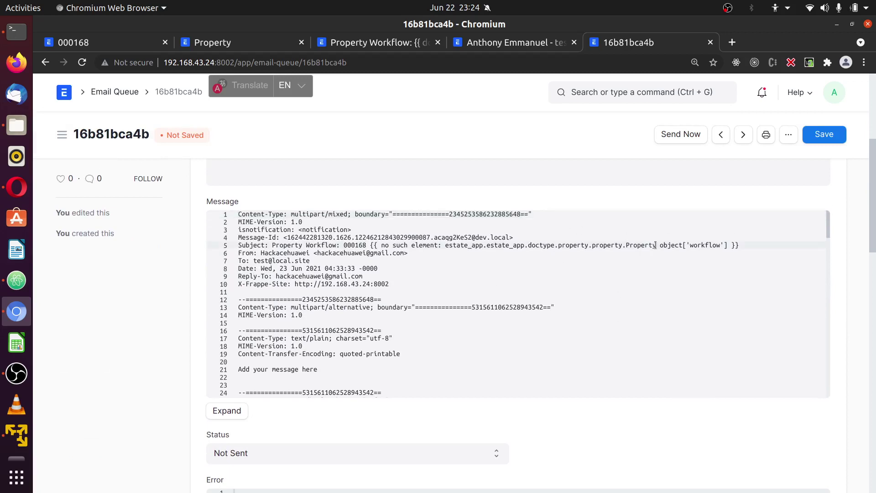
drag(655, 245, 528, 245)
drag(237, 246, 286, 247)
double_click(287, 246)
click(319, 244)
double_click(360, 246)
double_click(709, 246)
Set the Property notification's subject to "Property Workflow: {{ doc.name }} {{ doc.workflow_state }}" and save it.
click(374, 48)
scroll(514, 299, up, 3)
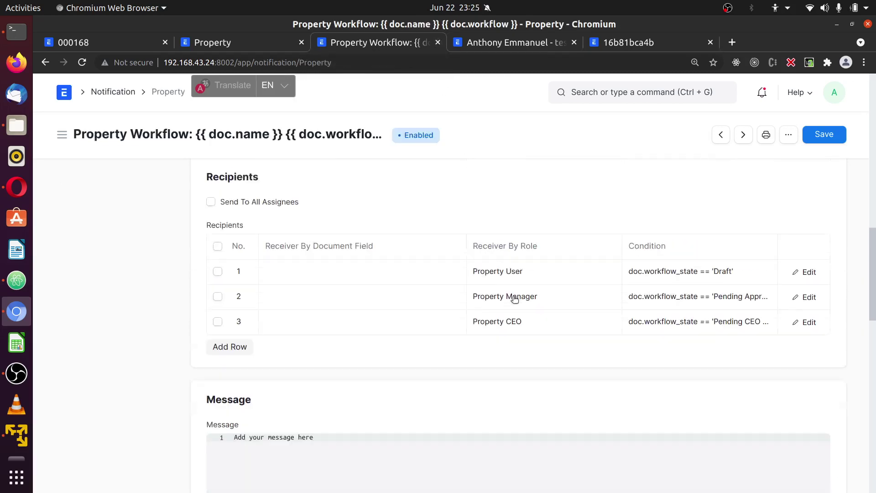
scroll(515, 299, up, 12)
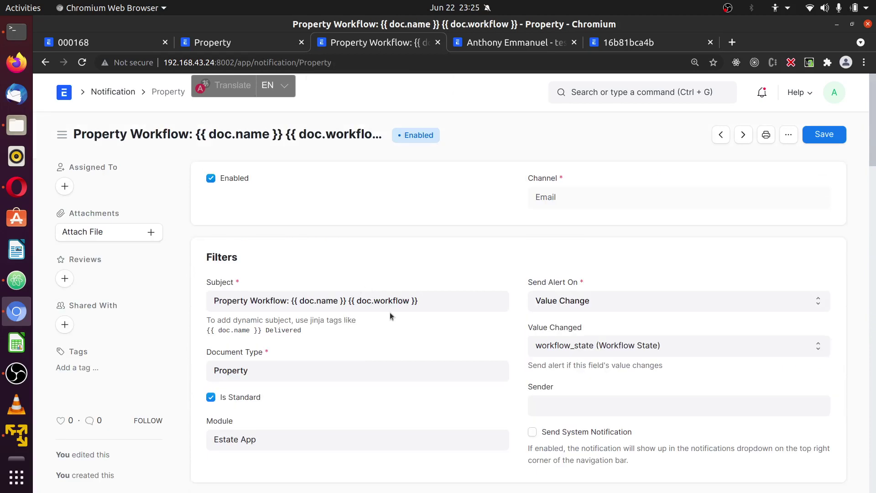
double_click(392, 299)
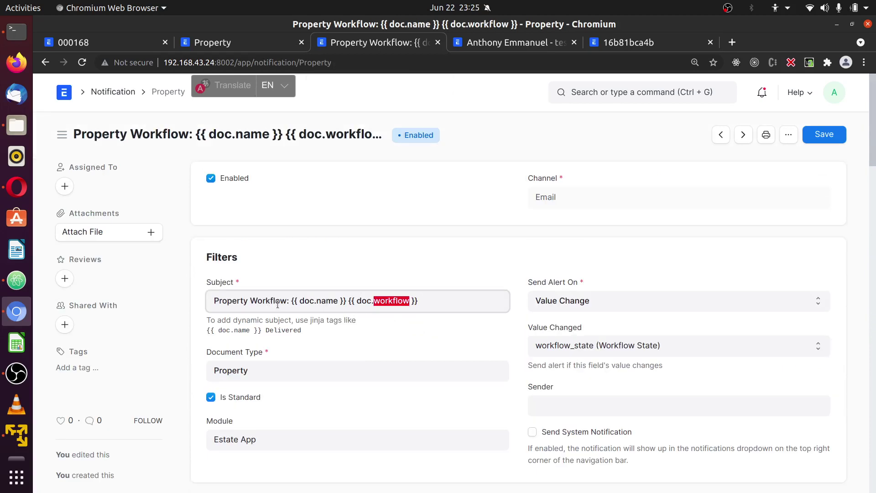
click(410, 300)
text(_s)
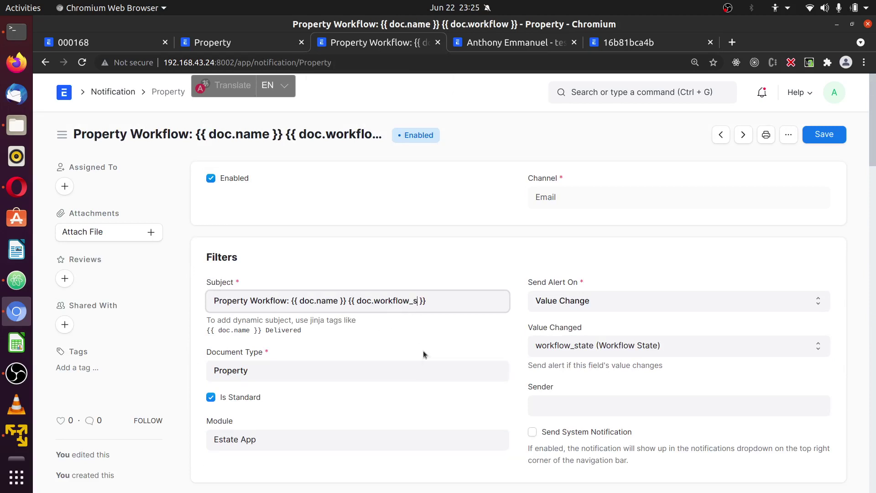
text(tate)
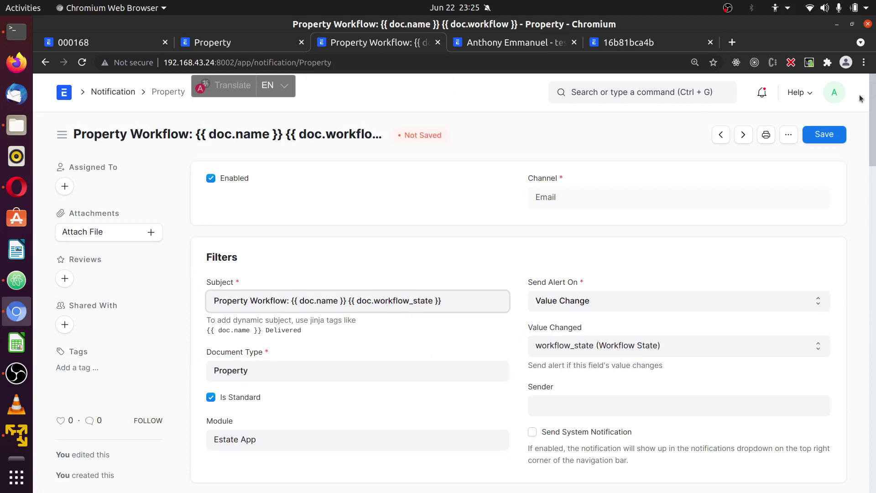
click(817, 135)
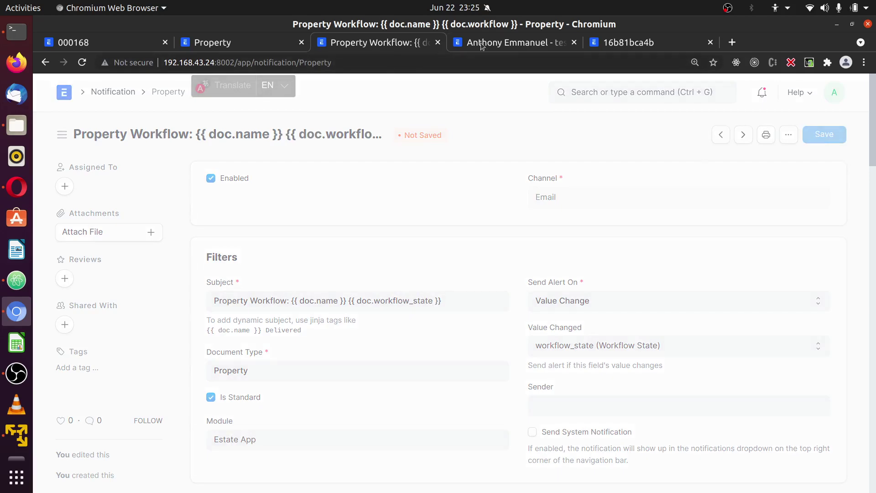
Review the queued email, property 000168, and the Property notification's recipient conditions and message example.
click(622, 42)
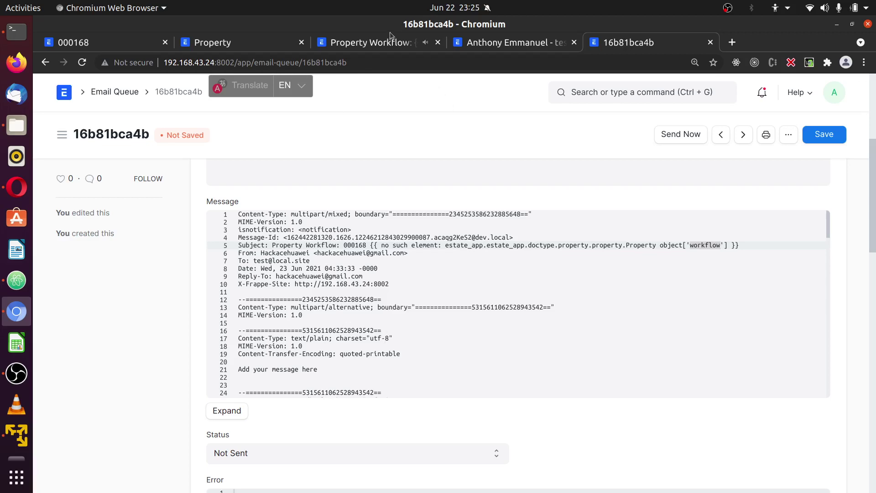
click(385, 44)
scroll(593, 356, down, 3)
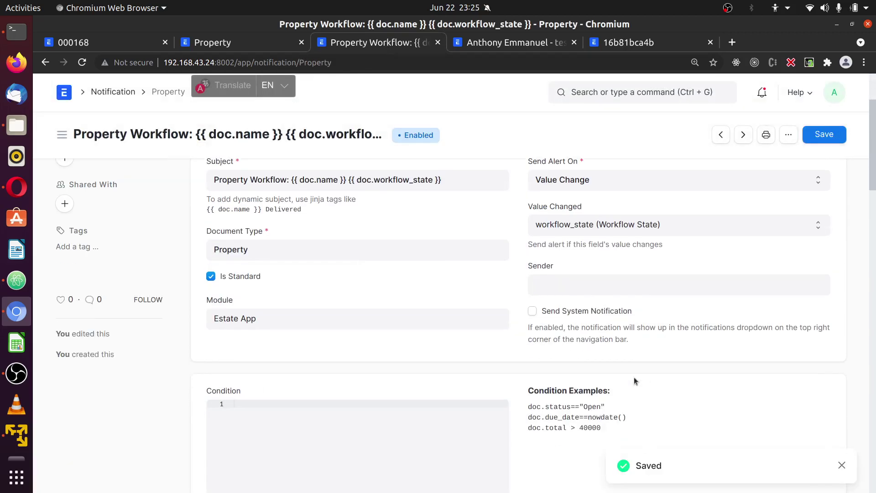
scroll(634, 381, down, 10)
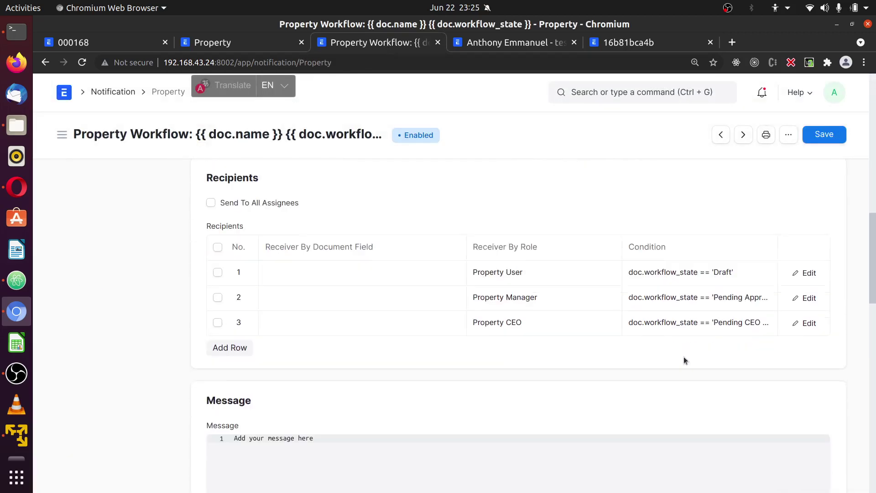
scroll(684, 361, down, 1)
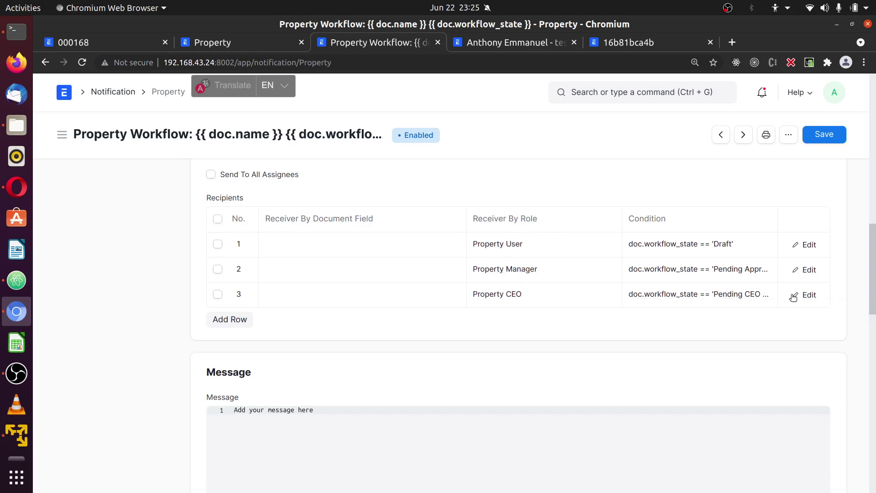
click(94, 43)
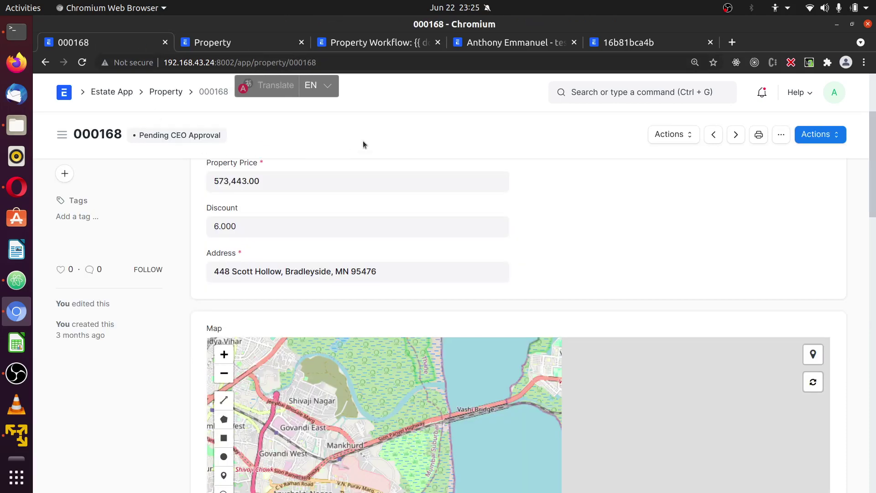
click(383, 42)
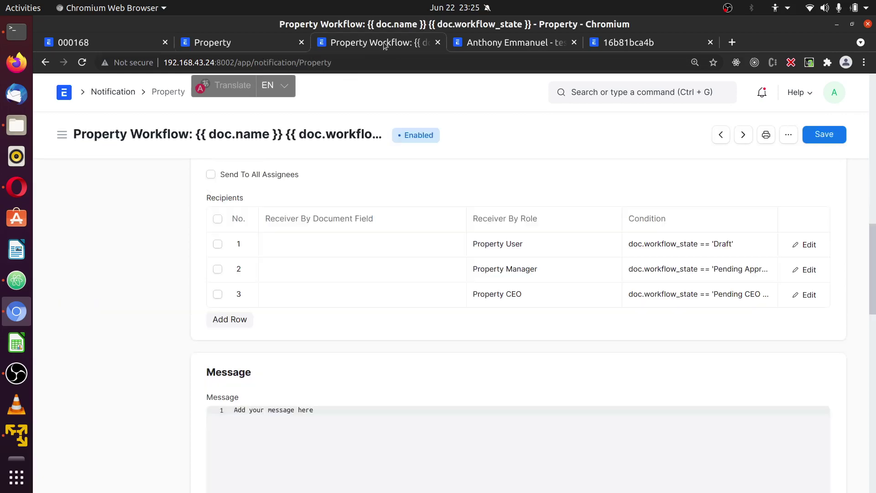
scroll(630, 319, down, 3)
scroll(530, 297, down, 3)
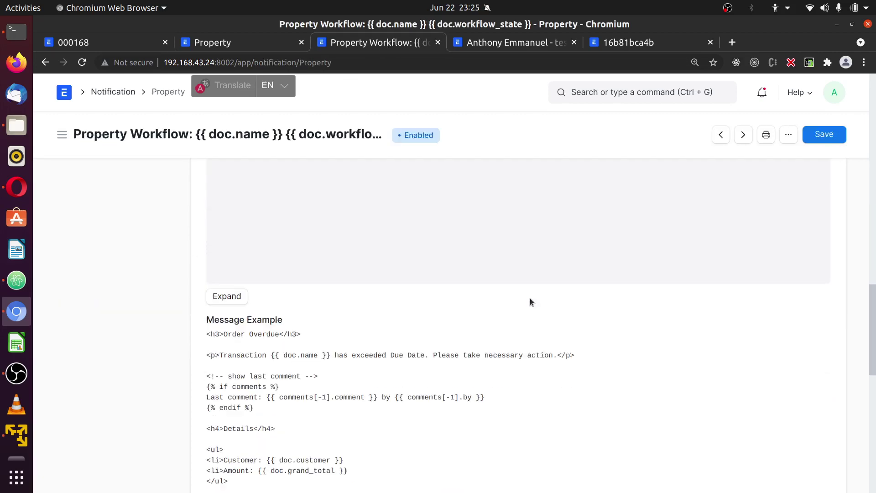
Try to add {{doc.workflow_state}} as a second line of the Property notification's message, save it, and check the change history.
scroll(533, 297, up, 15)
scroll(538, 301, up, 5)
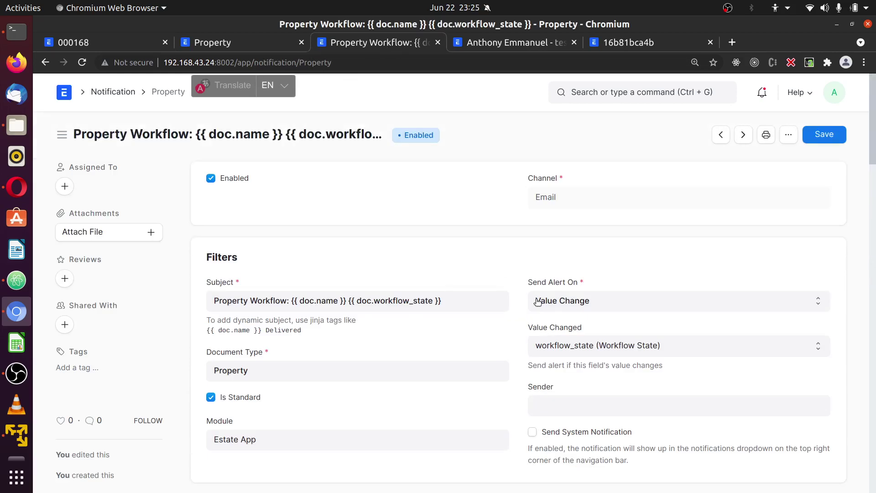
scroll(537, 302, down, 12)
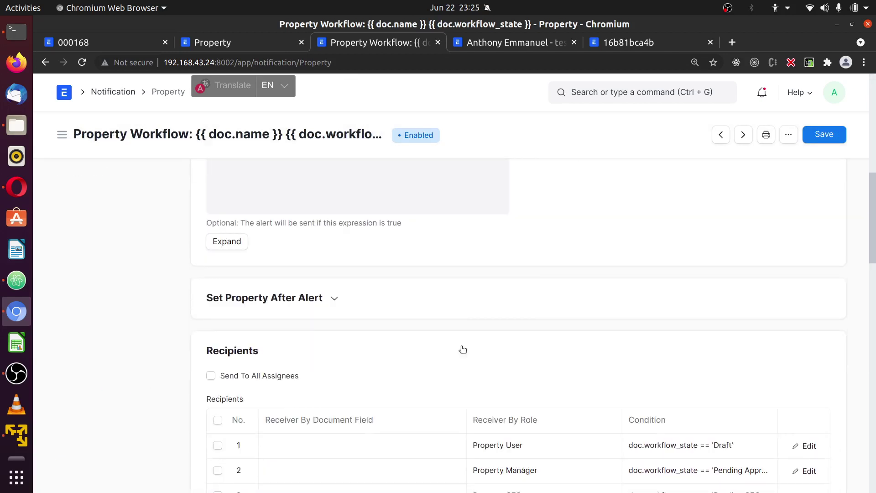
scroll(429, 354, down, 5)
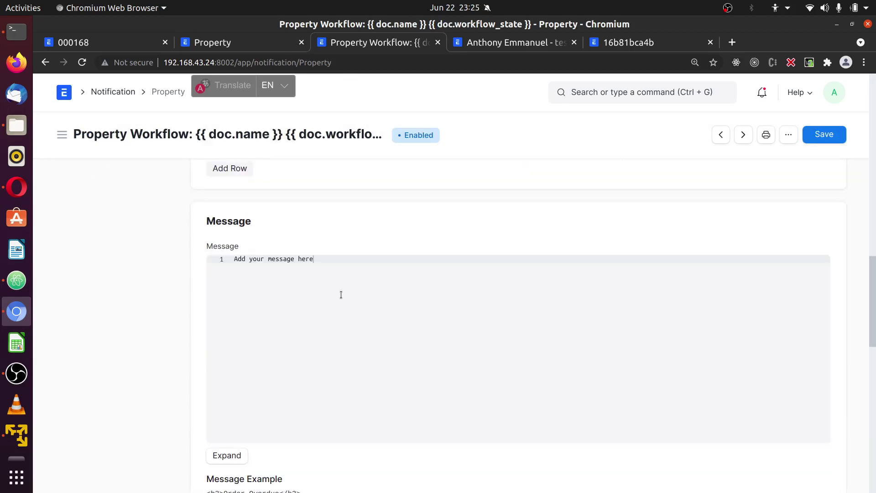
click(341, 294)
key(Return)
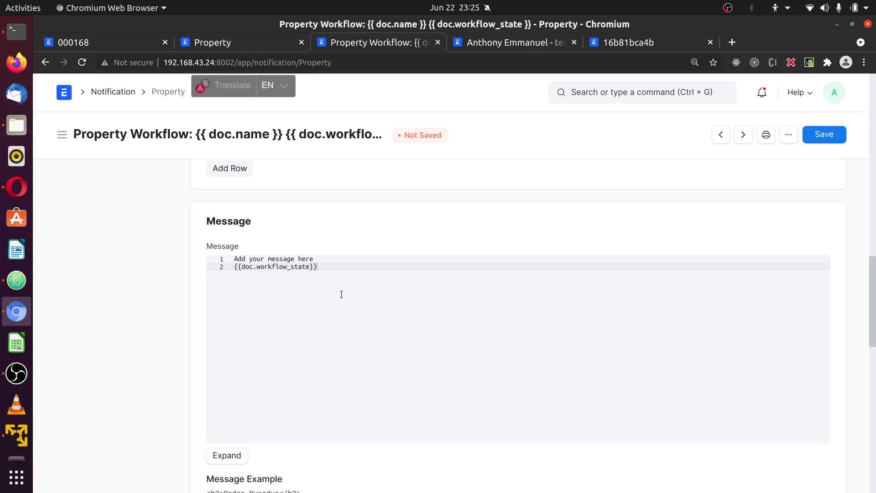
click(819, 136)
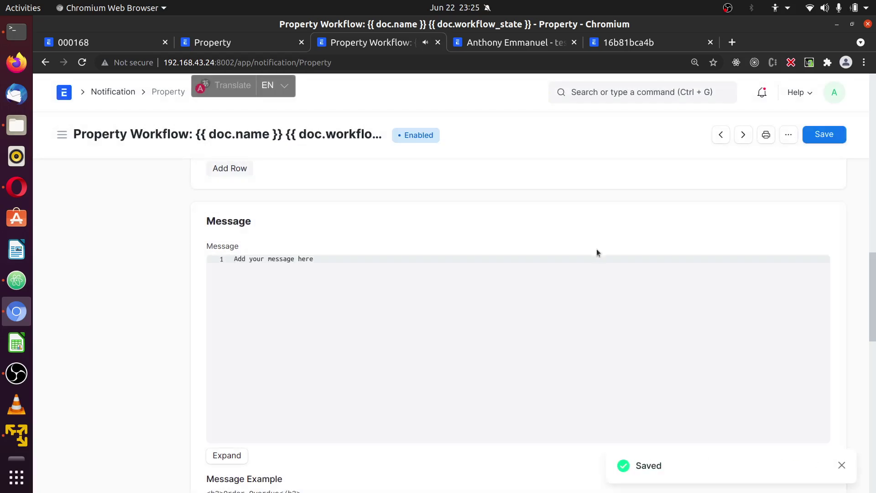
scroll(635, 245, down, 5)
scroll(556, 294, down, 3)
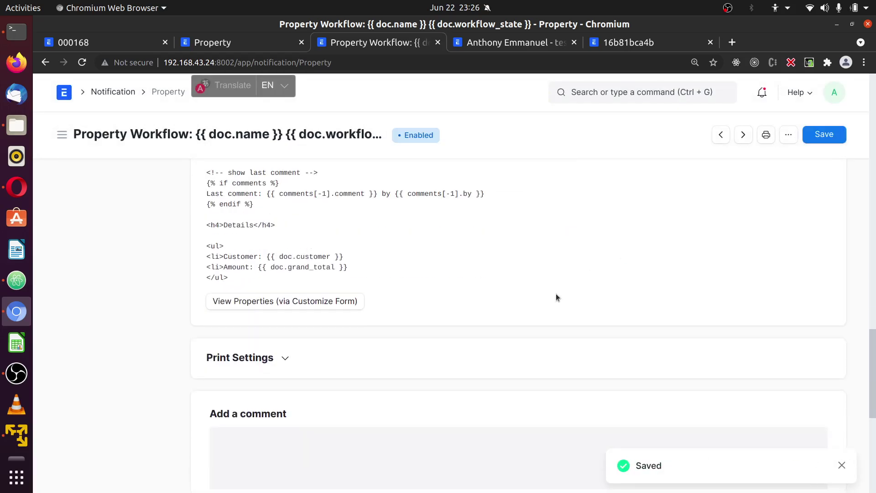
scroll(345, 367, down, 4)
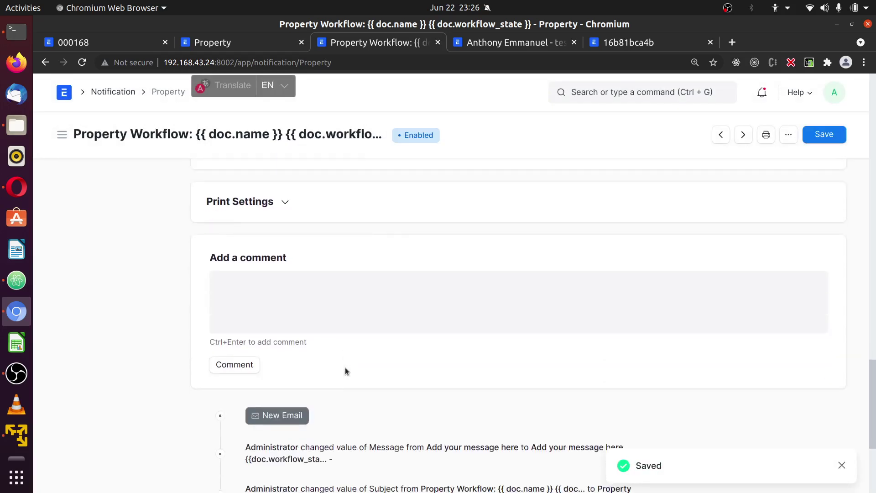
scroll(347, 369, up, 10)
scroll(350, 369, up, 6)
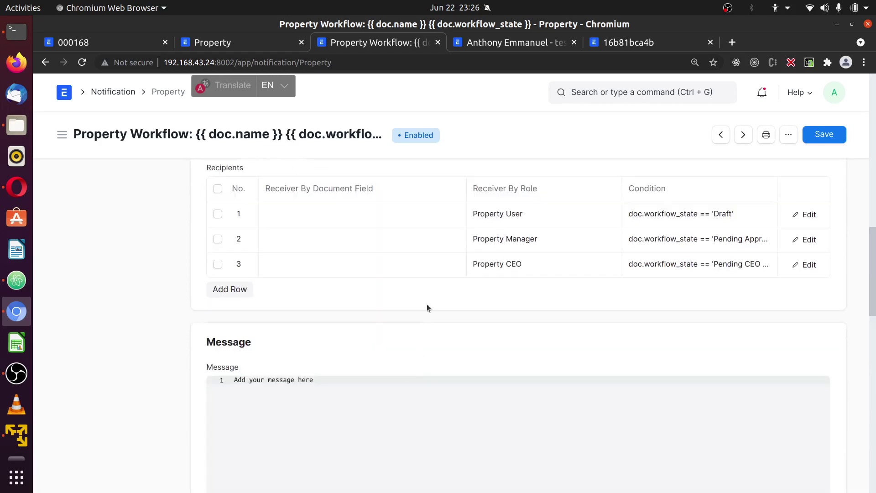
Examine the message source of queued email 16b81bca4b, including its plain-text body and the HTML footer.
click(607, 44)
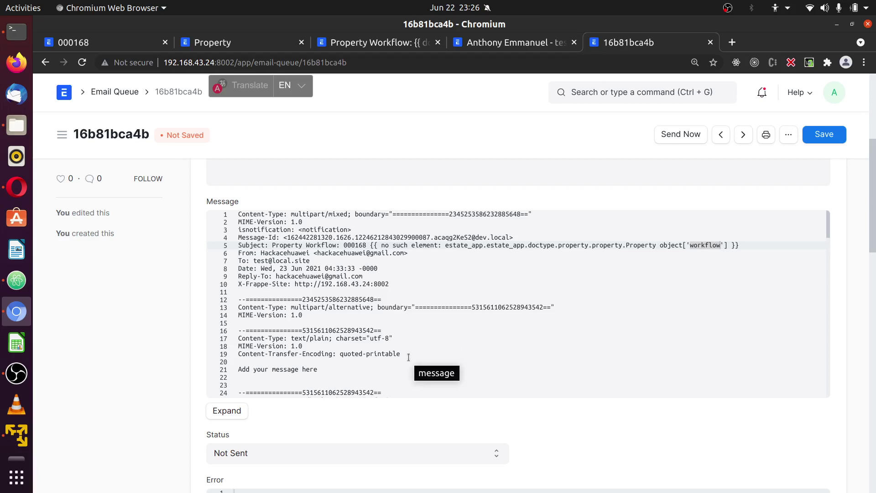
scroll(408, 357, down, 7)
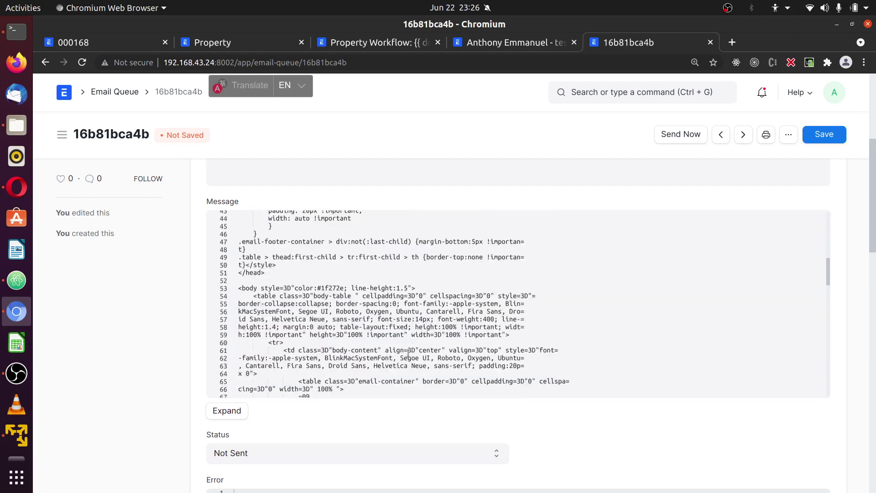
scroll(409, 354, down, 10)
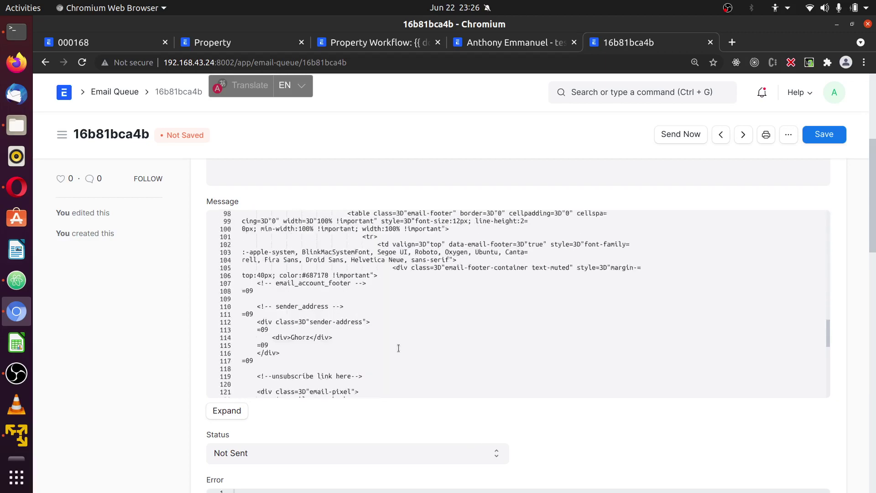
scroll(398, 348, down, 3)
scroll(434, 328, down, 5)
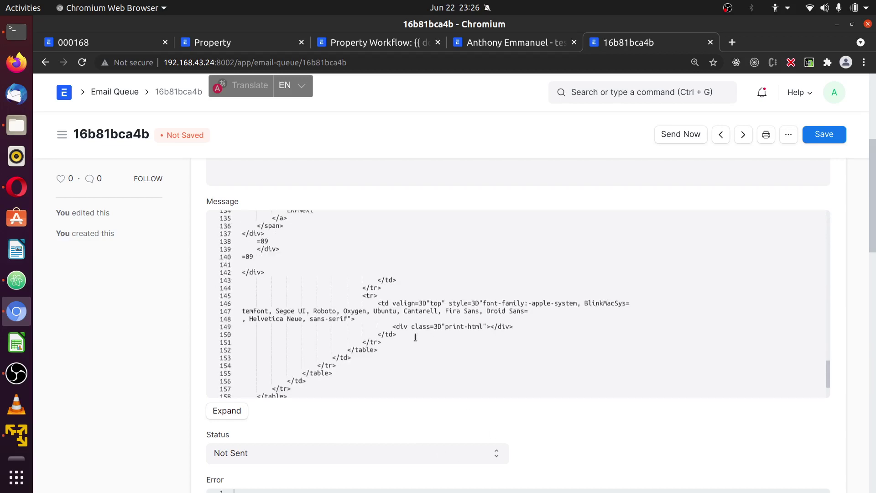
scroll(349, 290, down, 3)
scroll(372, 244, up, 12)
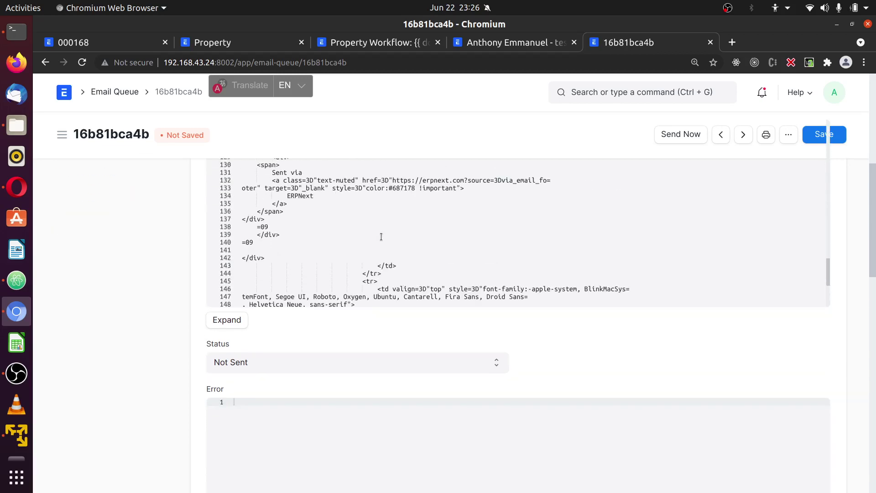
scroll(381, 243, down, 4)
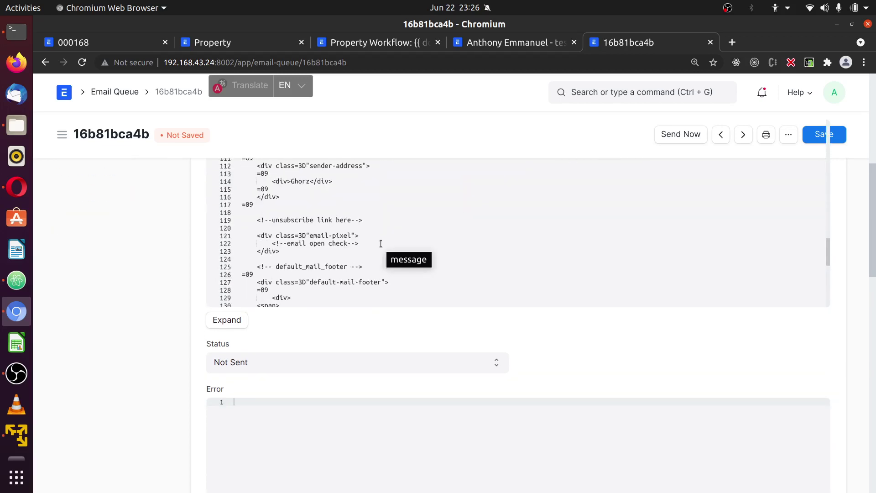
scroll(381, 242, up, 8)
scroll(385, 236, up, 8)
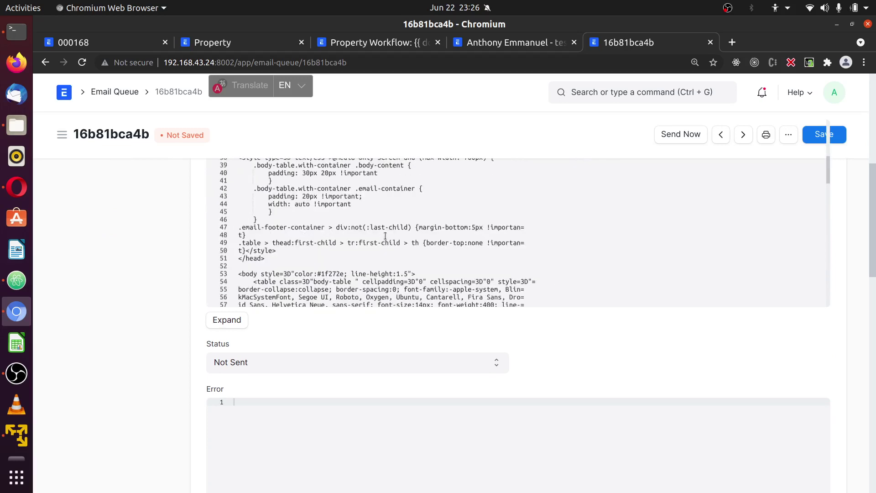
scroll(386, 235, up, 4)
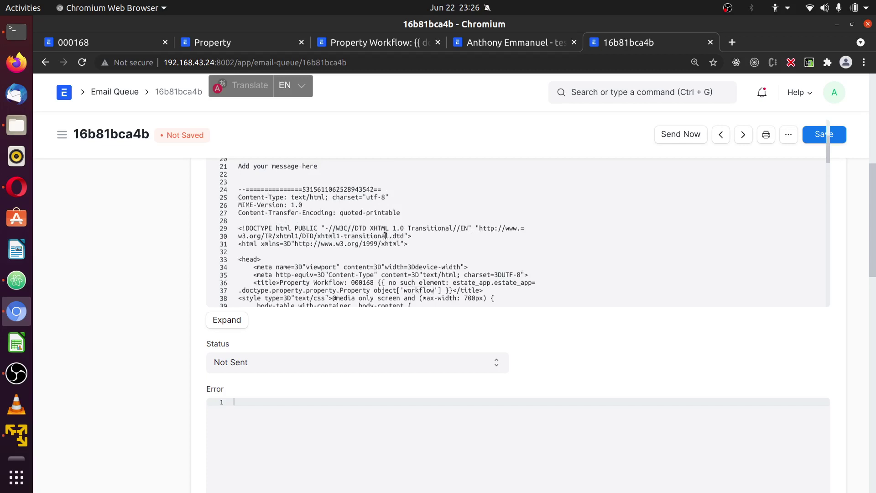
scroll(385, 235, up, 2)
drag(318, 214, 238, 206)
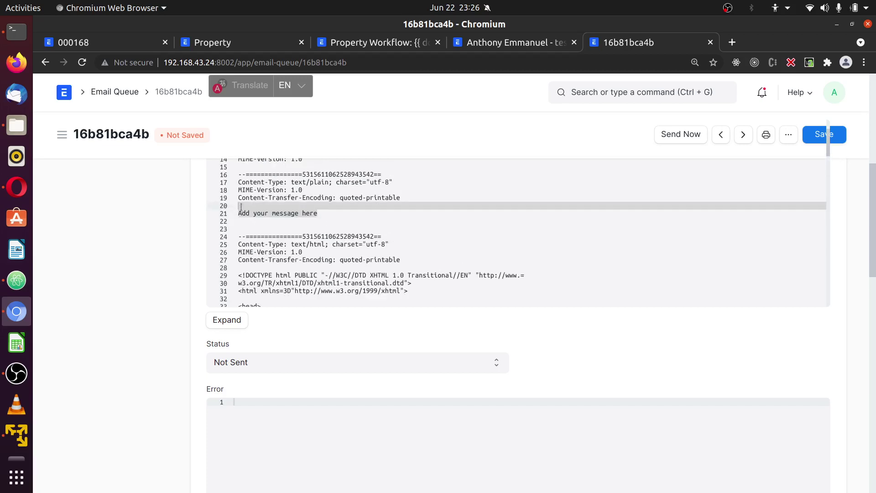
click(329, 213)
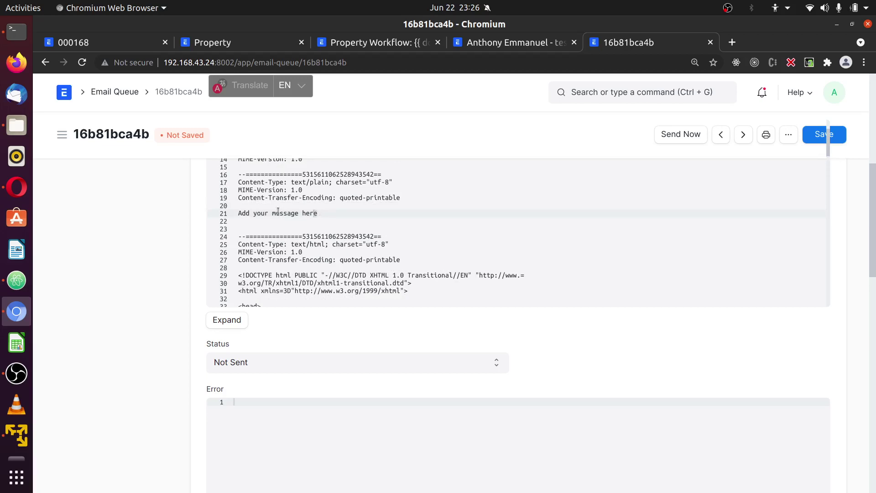
drag(317, 214, 235, 212)
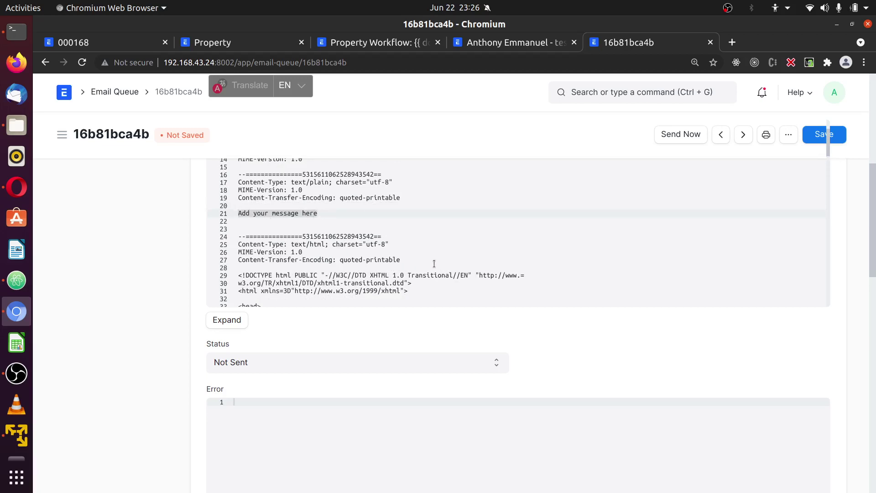
Try to replace the Property notification's message text with "helloo" and save it.
key(ctrl+Page_Up)
key(ctrl+Page_Up)
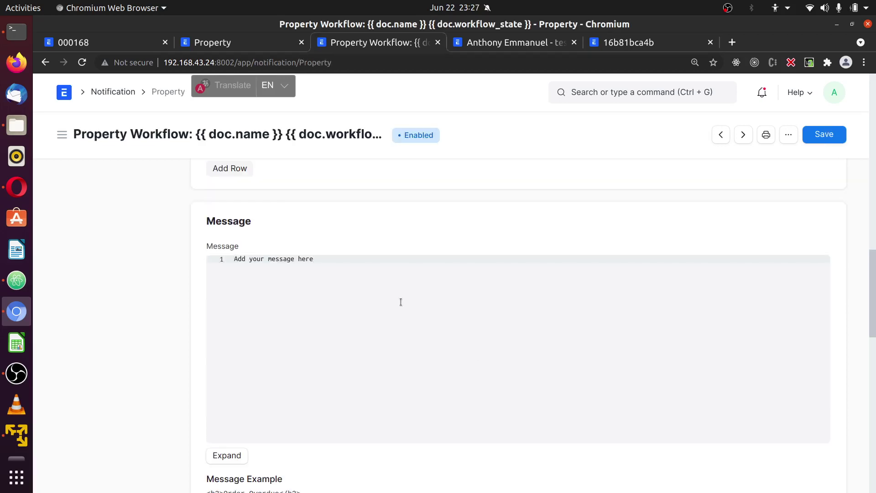
key(ctrl+a)
key(BackSpace)
text(h)
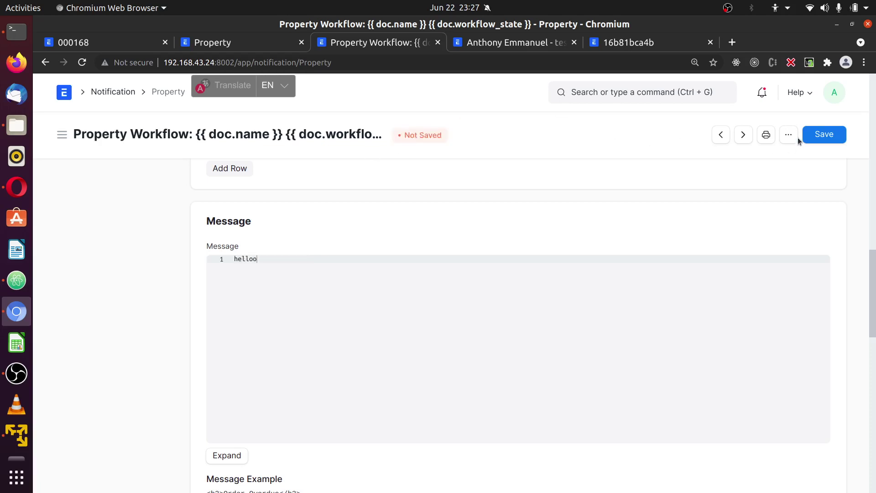
click(824, 135)
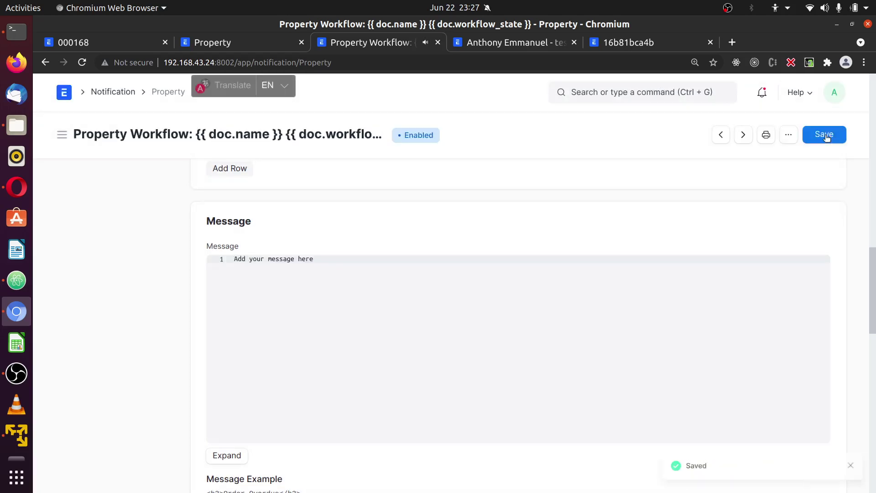
key(ctrl+a)
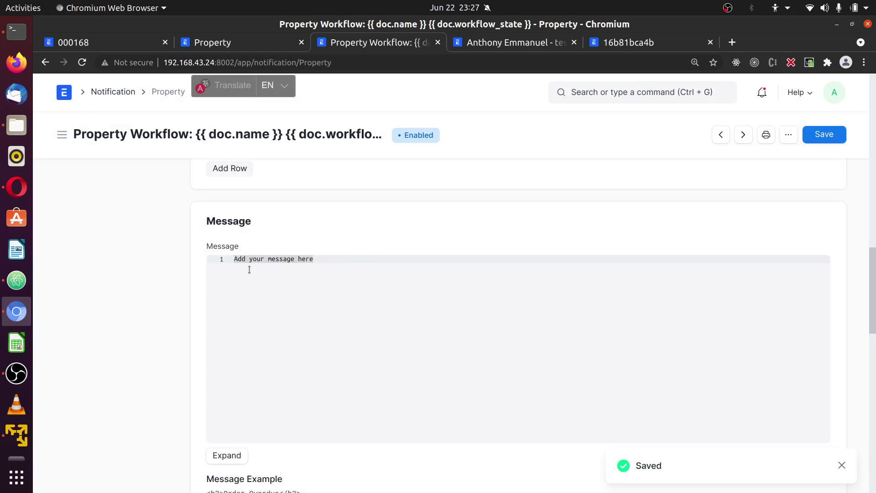
Examine the dev-bench server log in the terminal and the notification page's browser console errors for the cause of the message problem.
click(16, 31)
click(144, 45)
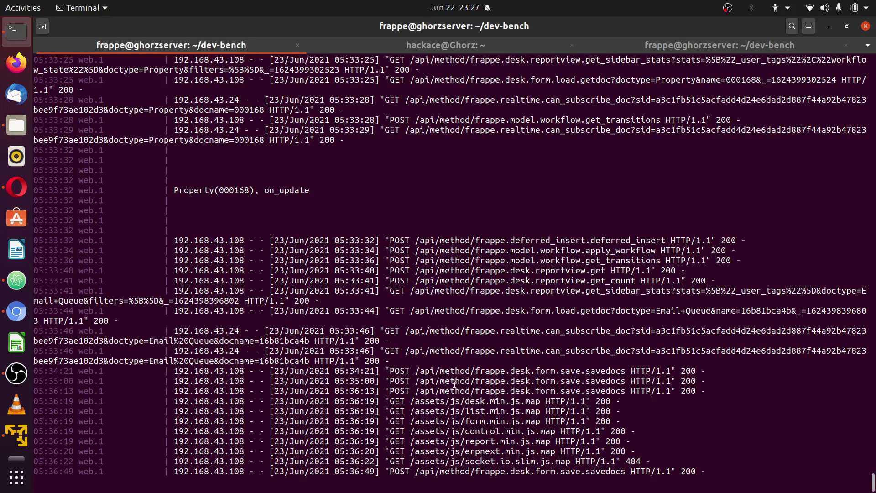
drag(706, 471, 310, 329)
click(342, 315)
click(17, 311)
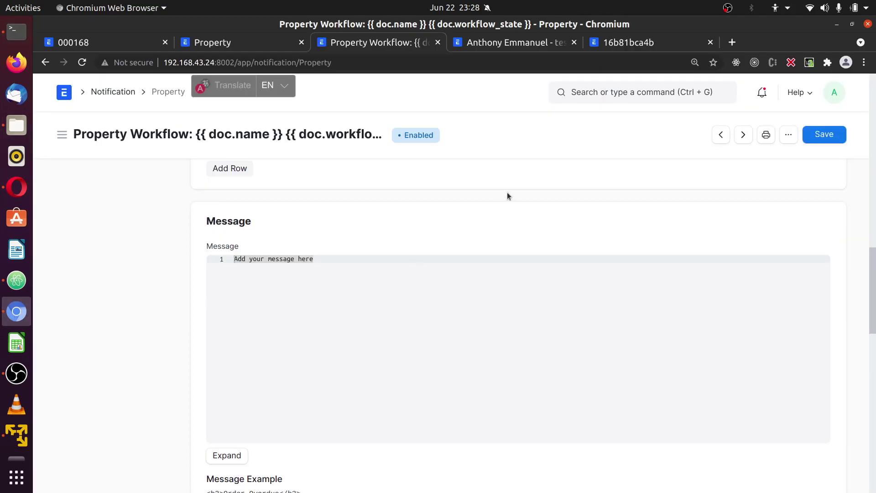
key(ctrl+shift+i)
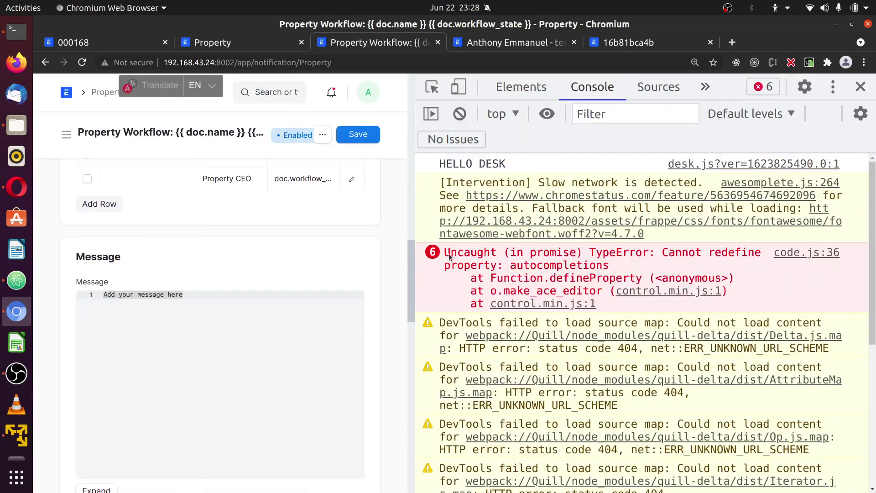
drag(450, 256, 741, 255)
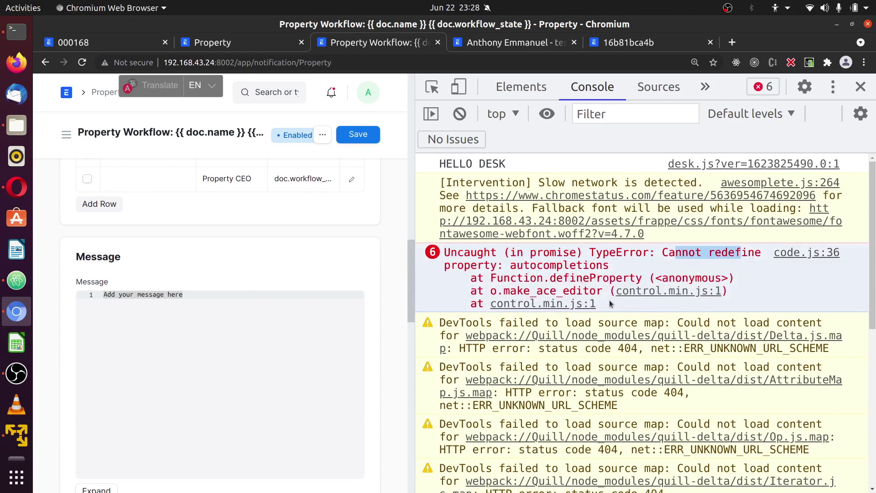
drag(603, 293, 484, 291)
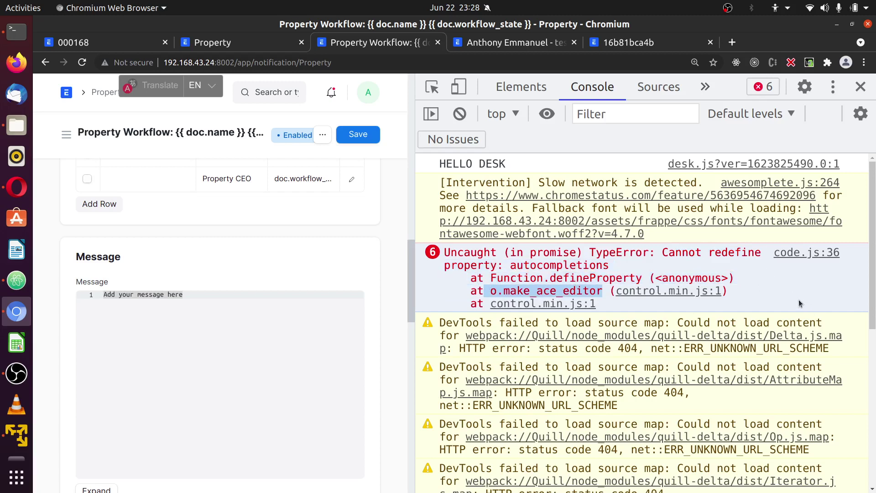
click(860, 86)
Open draft property 000164 from the Property list and dismiss the geolocation alert.
scroll(563, 328, up, 6)
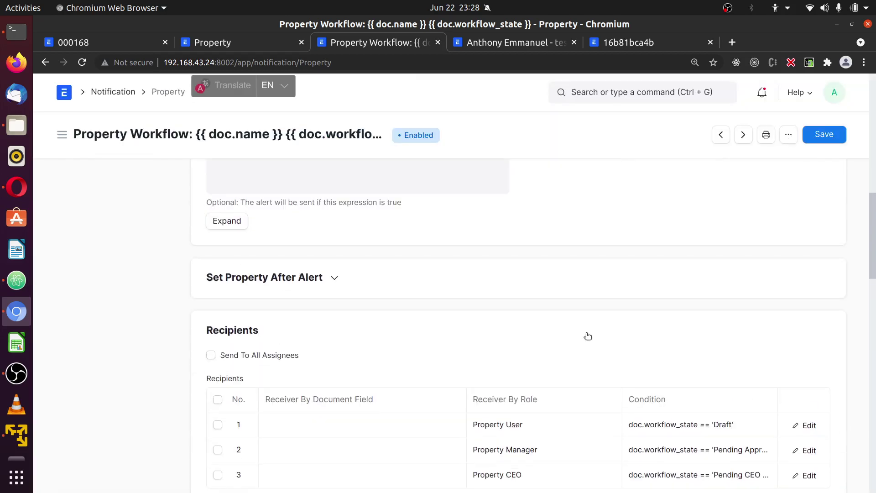
scroll(648, 274, down, 3)
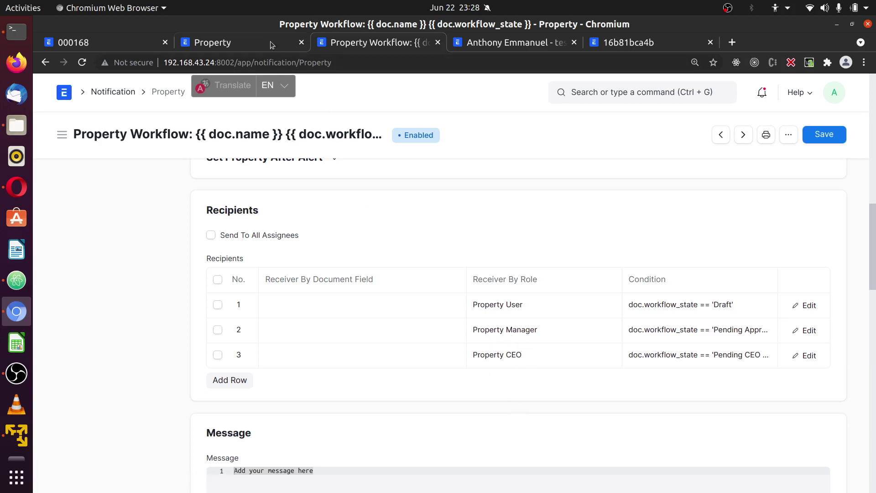
click(96, 40)
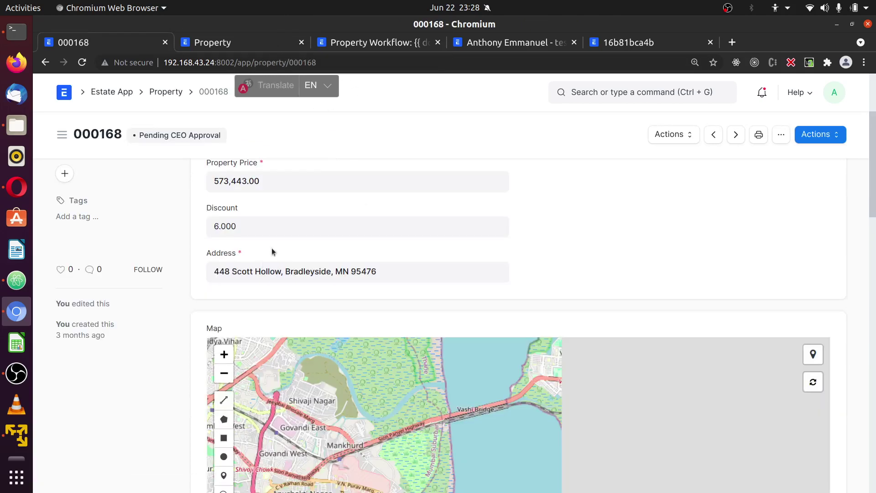
scroll(174, 127, up, 3)
click(165, 94)
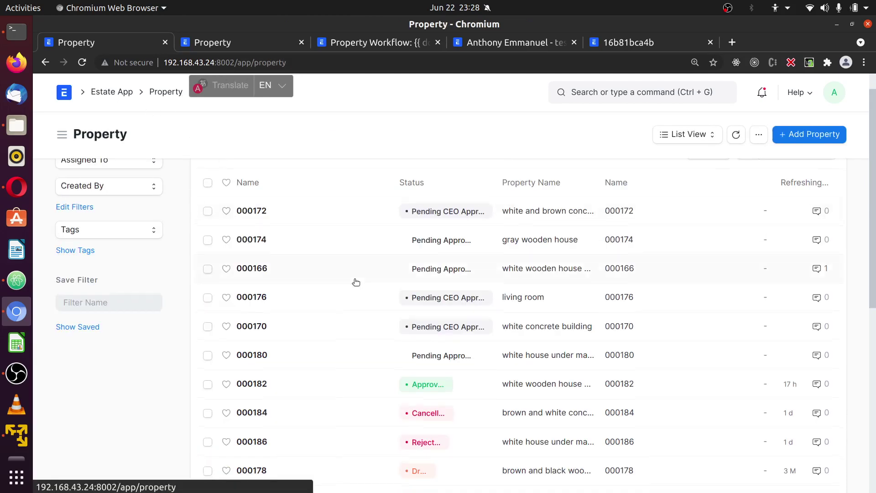
scroll(354, 280, down, 4)
click(257, 377)
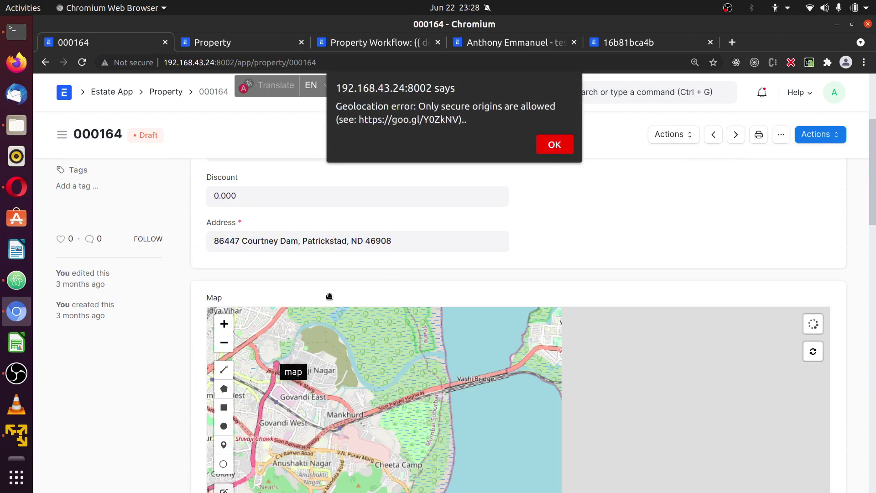
scroll(568, 189, up, 4)
key(Escape)
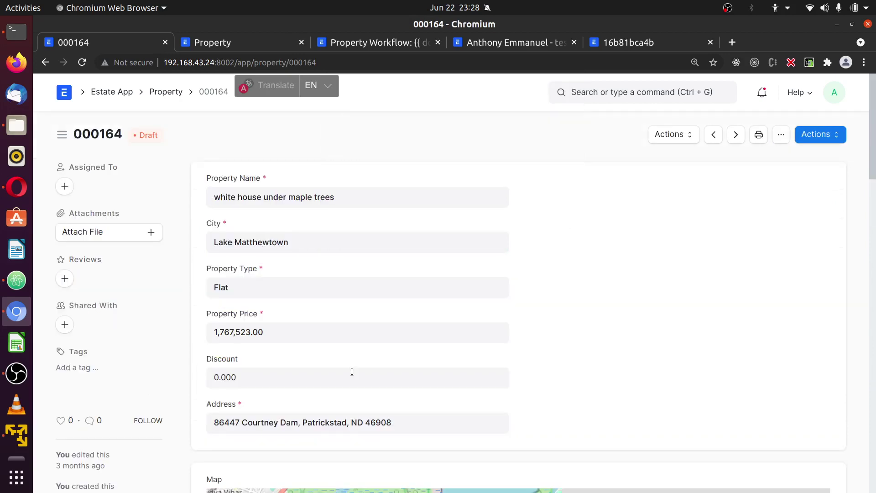
Set the Property Price of 000164 to 99000, save the record, and dismiss the geolocation alert and update message.
click(297, 333)
text(99000)
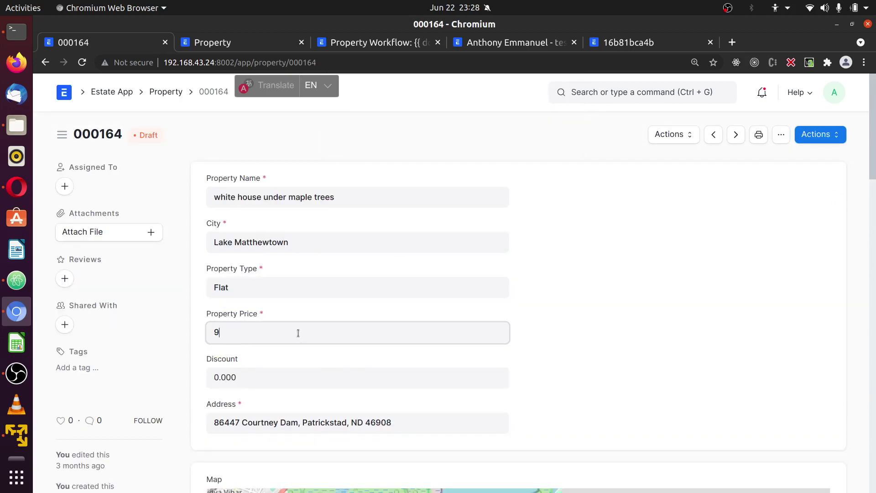
click(680, 269)
click(824, 134)
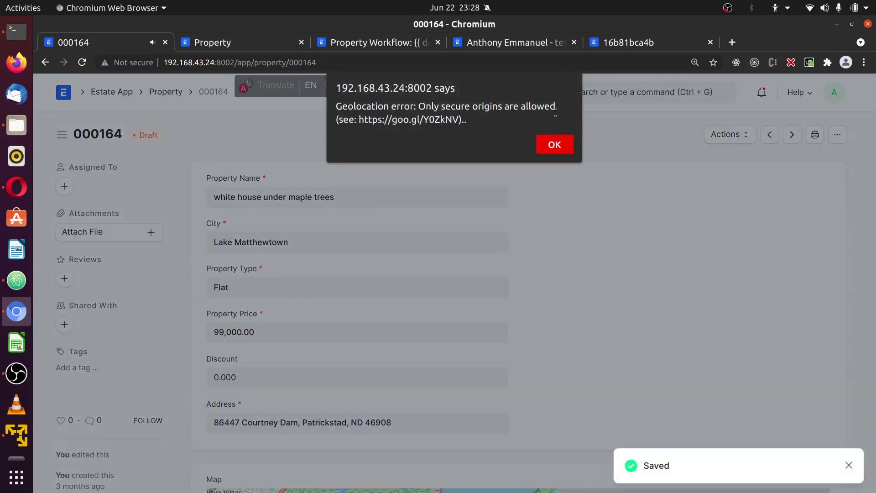
click(554, 141)
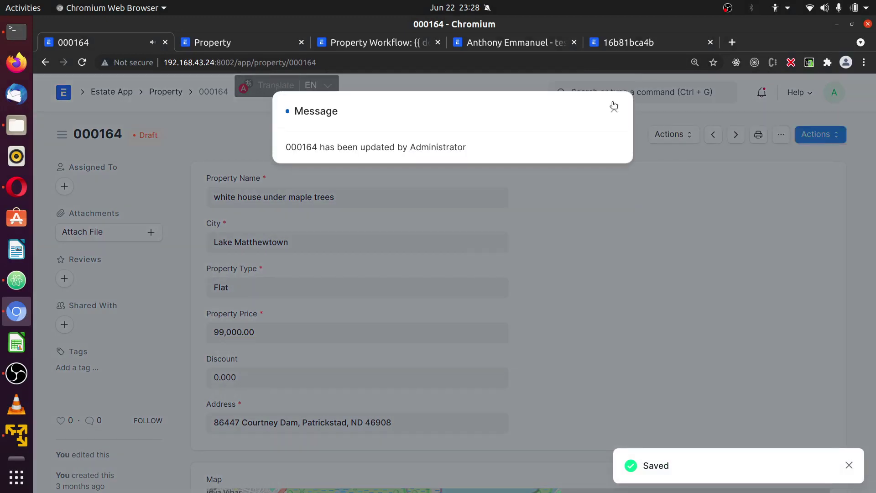
click(612, 107)
Apply the workflow action that moves property 000164 from Draft to Pending Approval and dismiss the geolocation alert.
click(834, 134)
click(800, 160)
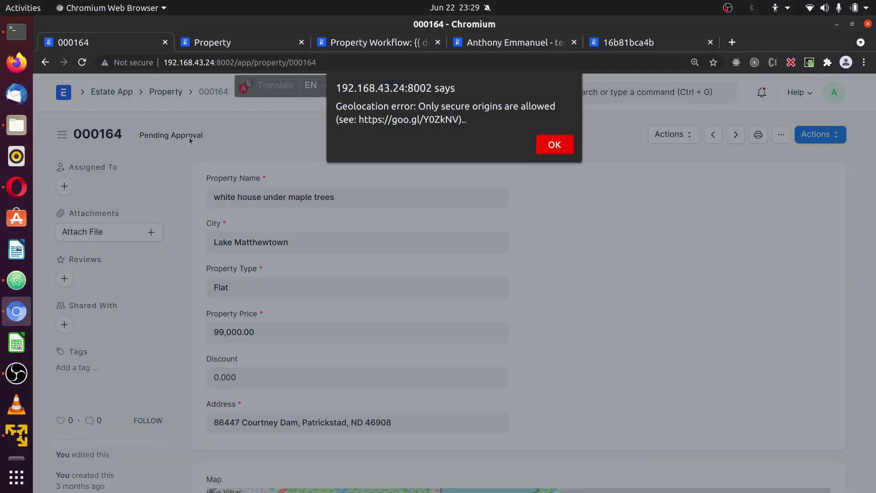
click(554, 144)
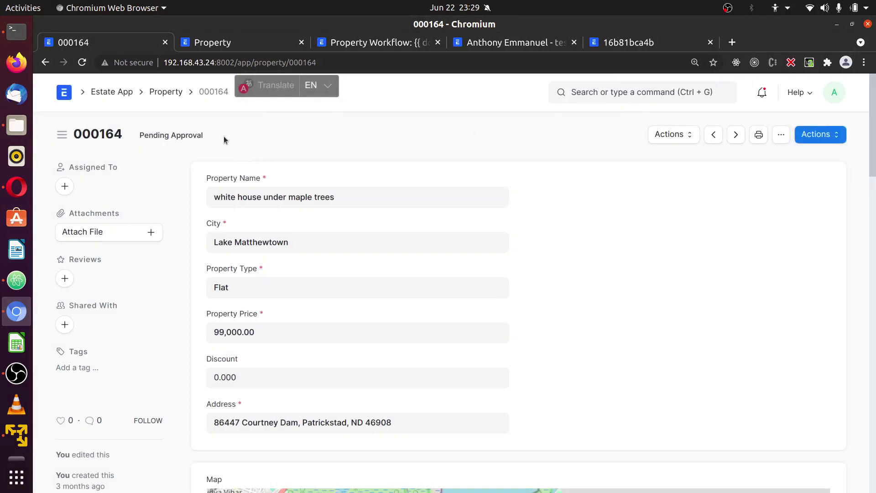
Check the workflow state of property 000164 and go back from queued email 16b81bca4b to the Email Queue list.
drag(223, 136, 141, 136)
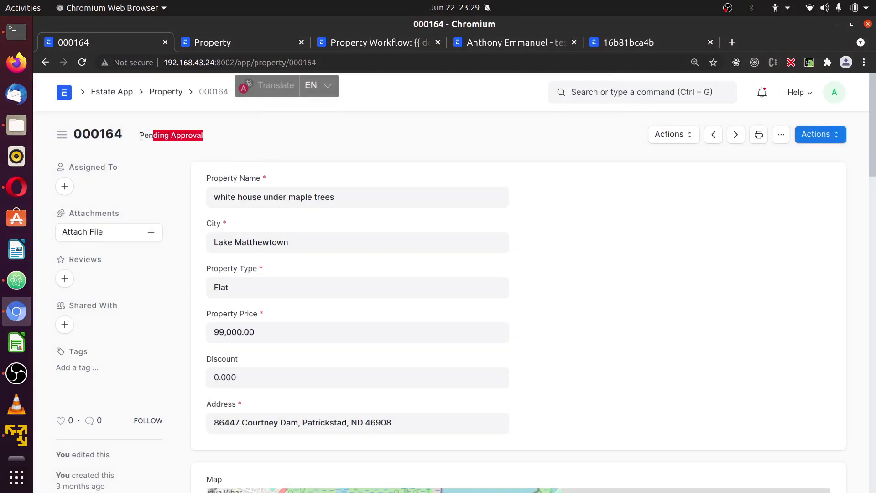
click(609, 44)
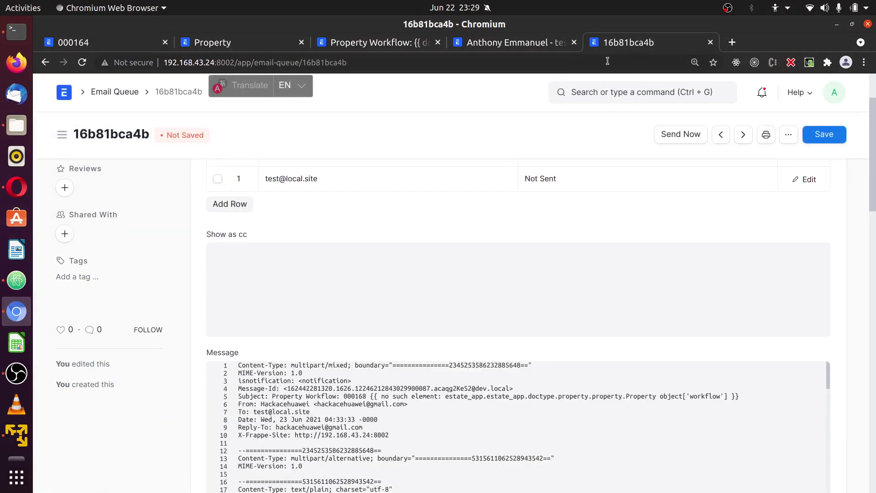
click(114, 92)
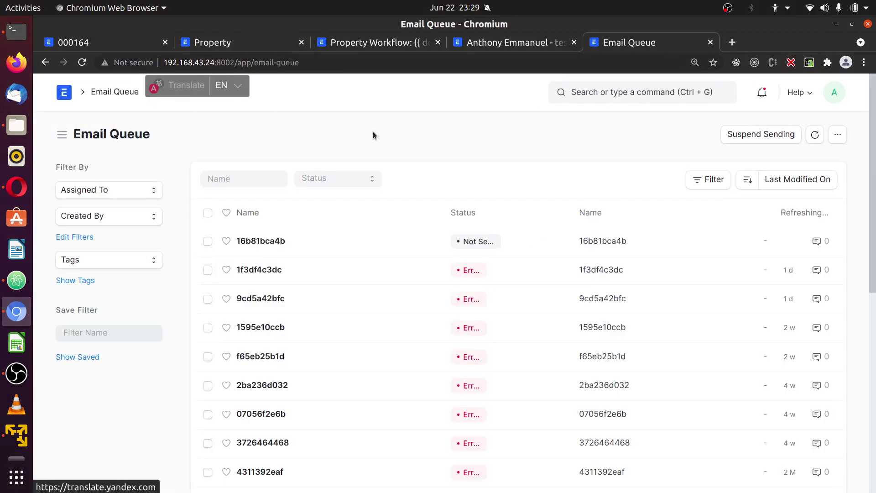